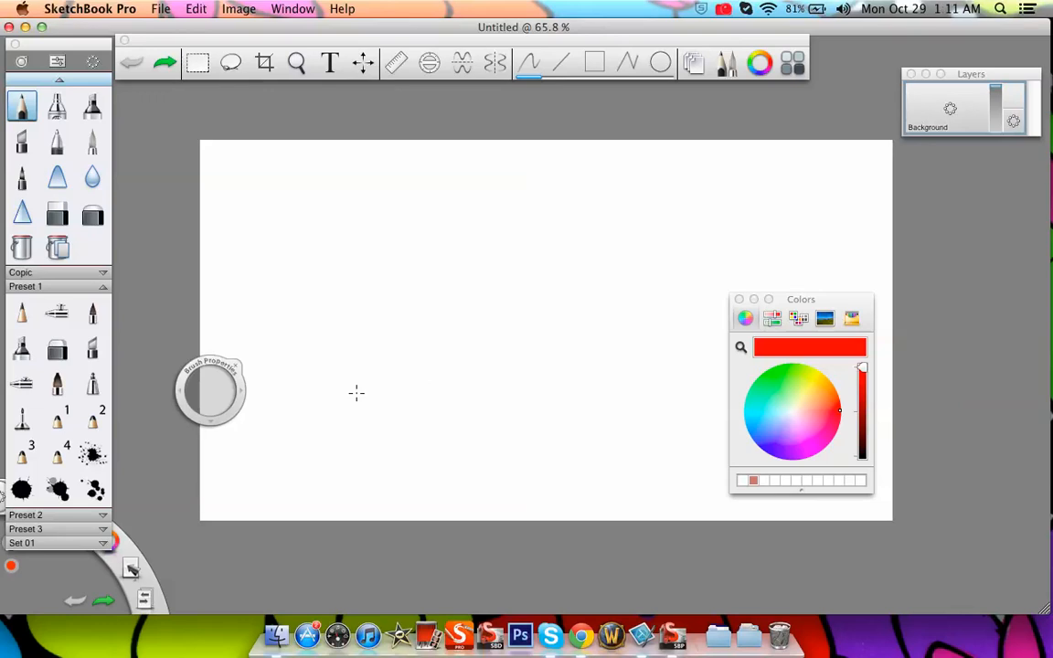
# Arrange the workspace by moving the Colors panel, the Brush Properties puck and the Layers panel off the canvas
pyautogui.moveTo(833, 302); pyautogui.dragTo(997, 277)
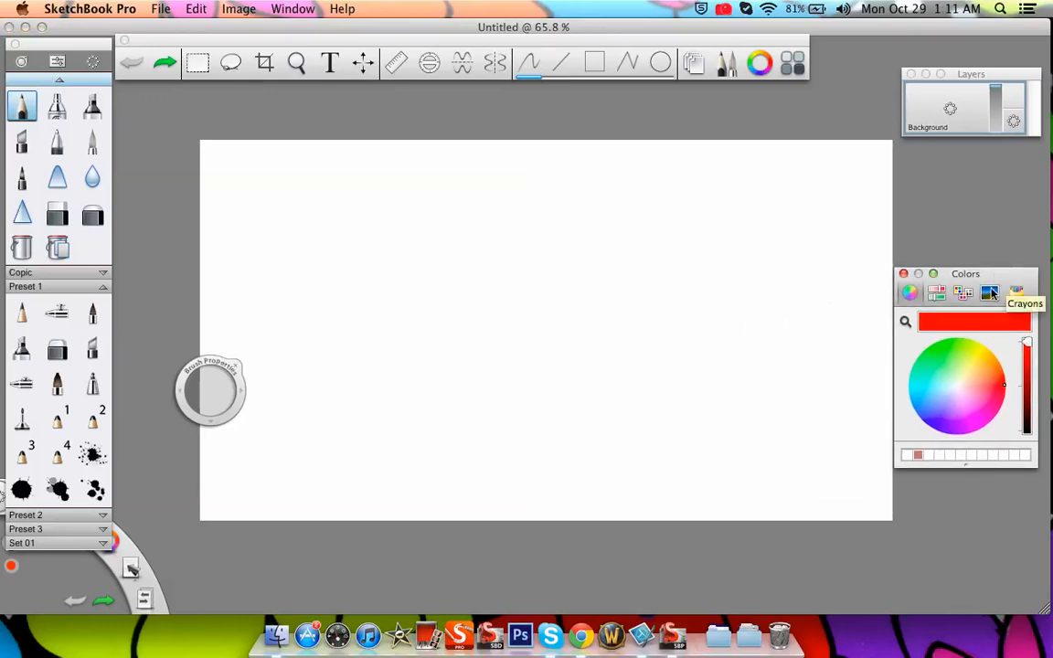
pyautogui.moveTo(230, 384); pyautogui.dragTo(173, 257)
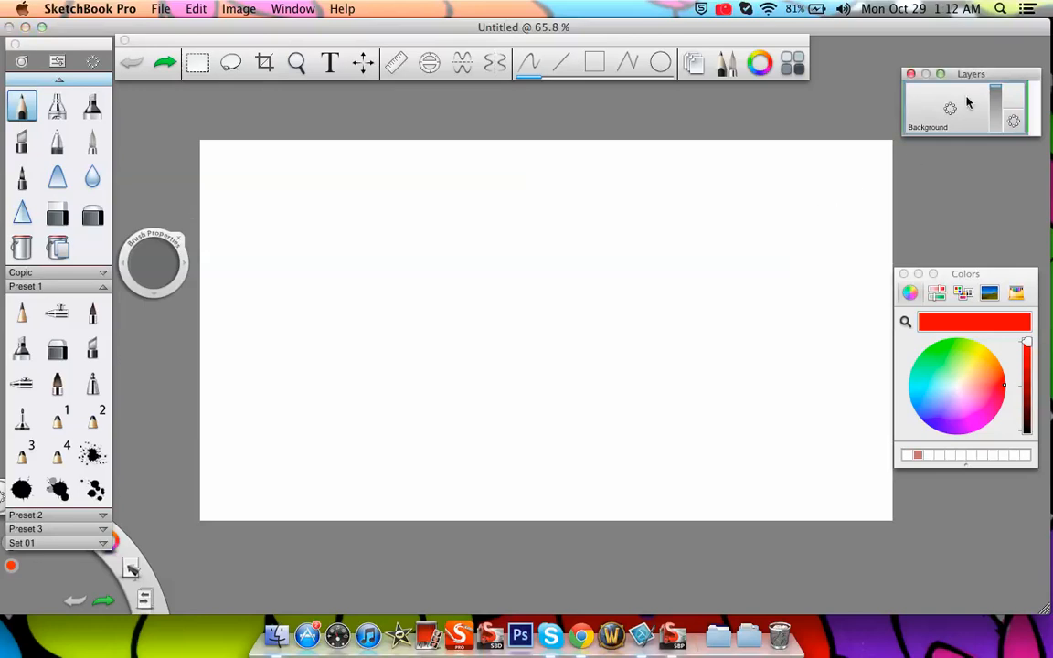
pyautogui.moveTo(961, 80); pyautogui.dragTo(516, 183)
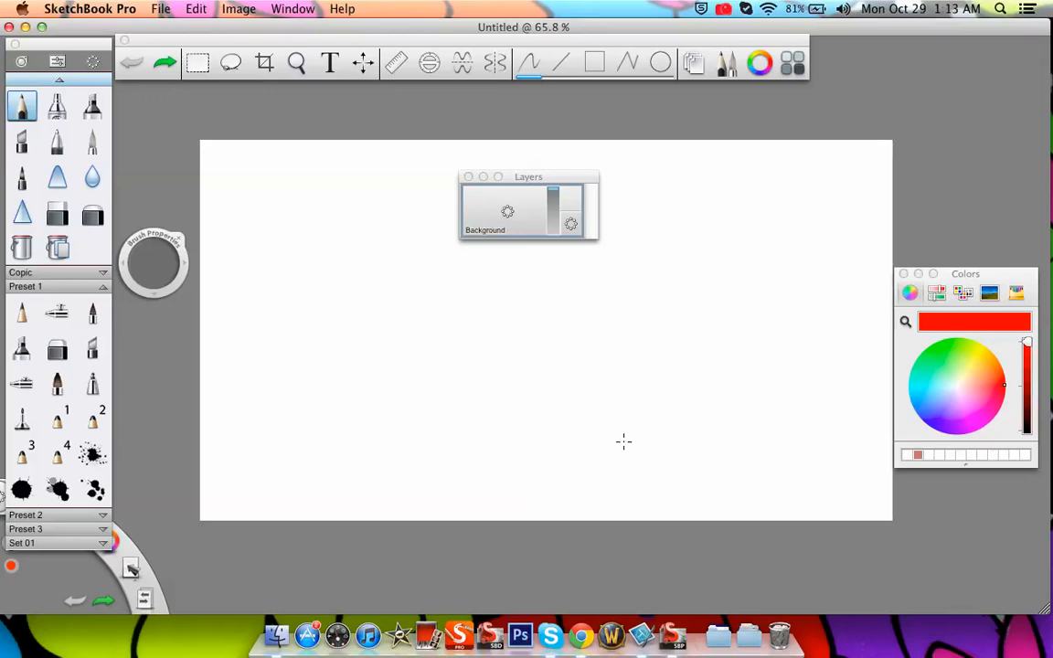
pyautogui.moveTo(522, 176); pyautogui.dragTo(504, 159)
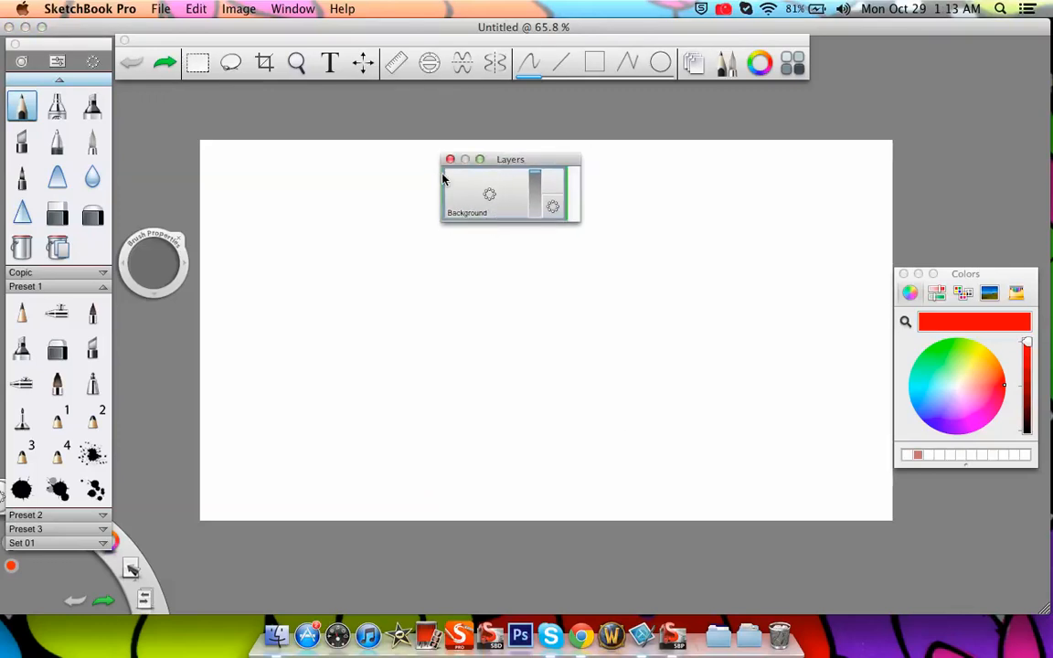
pyautogui.moveTo(531, 162); pyautogui.dragTo(932, 62)
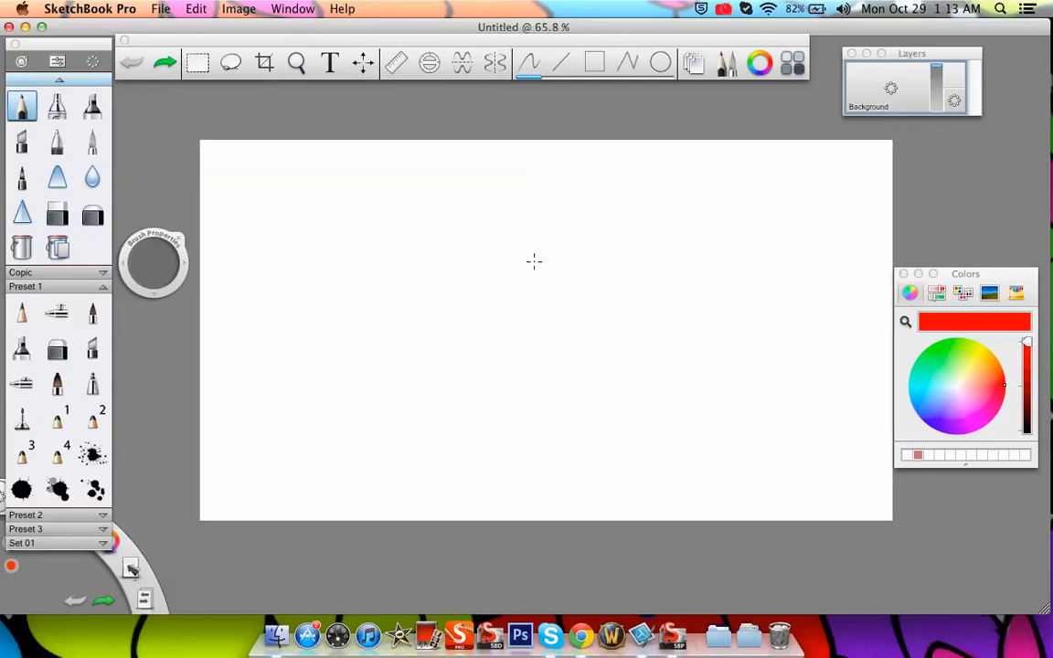
# Sketch a red stick figure with head, torso, arms and legs on the portrait-turned canvas using the Preset 1 pencil
pyautogui.click(296, 63)
pyautogui.moveTo(460, 337)
pyautogui.mouseDown()
pyautogui.moveTo(425, 250)
pyautogui.moveTo(546, 202)
pyautogui.moveTo(586, 218)
pyautogui.moveTo(568, 249)
pyautogui.moveTo(578, 289)
pyautogui.moveTo(573, 263)
pyautogui.moveTo(533, 249)
pyautogui.mouseUp()
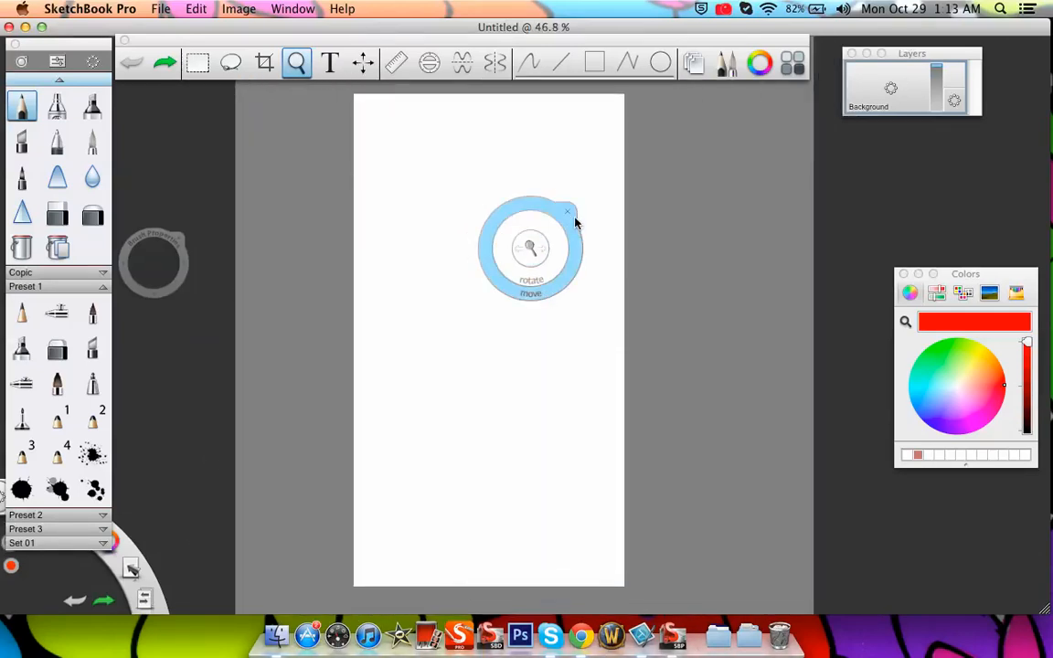
pyautogui.click(568, 212)
pyautogui.click(34, 304)
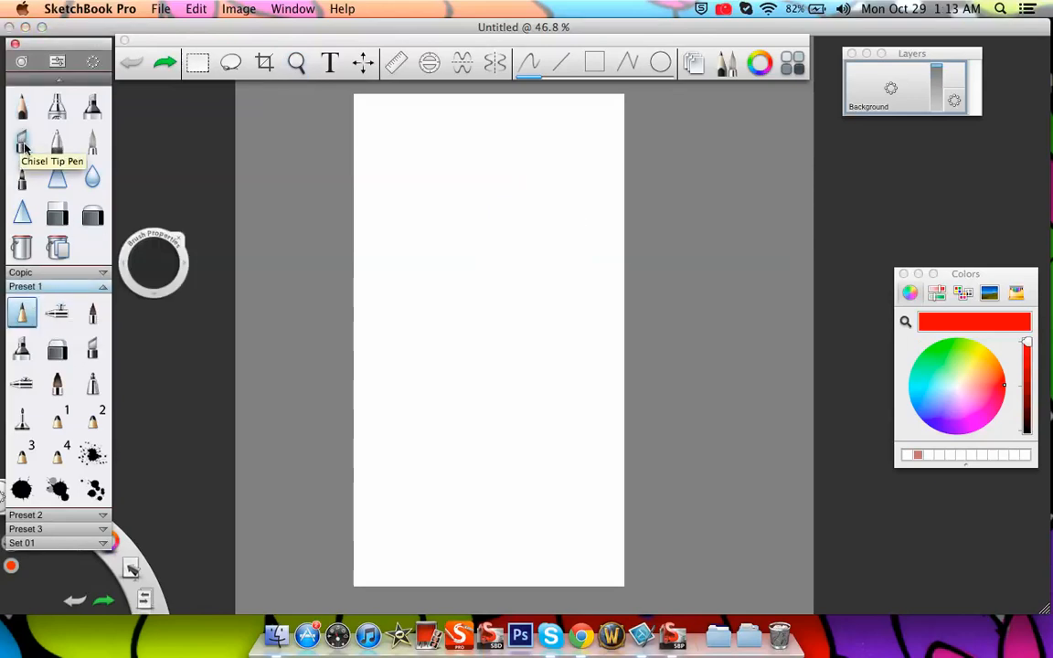
pyautogui.moveTo(154, 263)
pyautogui.mouseDown()
pyautogui.moveTo(209, 291)
pyautogui.moveTo(199, 291)
pyautogui.mouseUp()
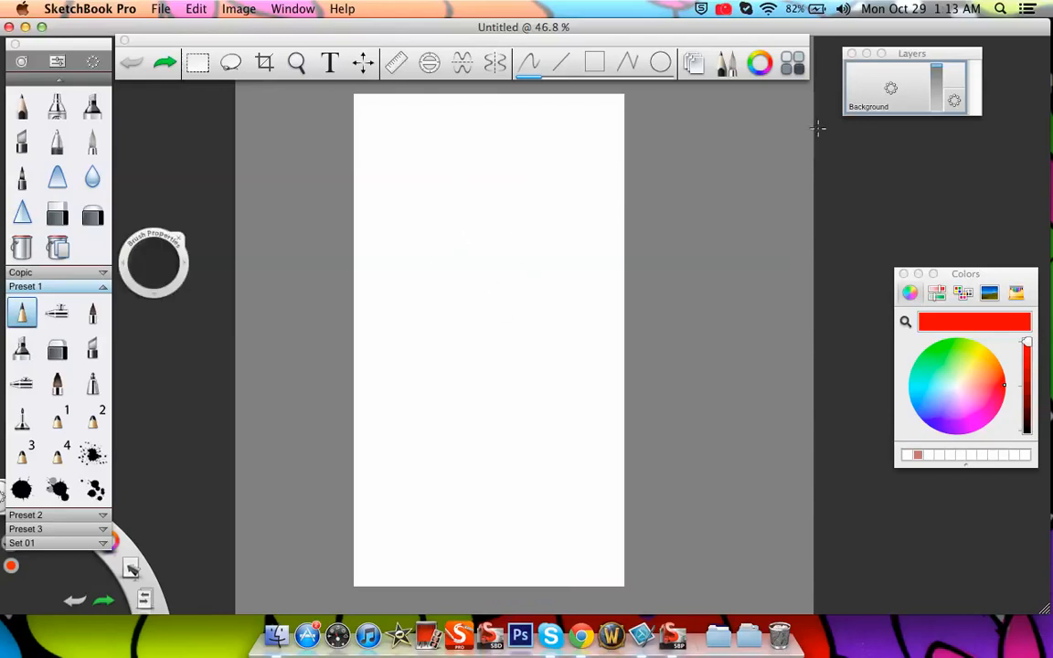
pyautogui.moveTo(463, 243)
pyautogui.mouseDown()
pyautogui.moveTo(493, 242)
pyautogui.moveTo(454, 249)
pyautogui.moveTo(452, 263)
pyautogui.moveTo(496, 288)
pyautogui.moveTo(475, 357)
pyautogui.moveTo(475, 447)
pyautogui.mouseUp()
pyautogui.moveTo(472, 304)
pyautogui.mouseDown()
pyautogui.moveTo(473, 468)
pyautogui.moveTo(476, 453)
pyautogui.moveTo(449, 518)
pyautogui.mouseUp()
pyautogui.moveTo(470, 445); pyautogui.dragTo(457, 507)
pyautogui.moveTo(479, 422); pyautogui.dragTo(503, 508)
pyautogui.moveTo(469, 332)
pyautogui.mouseDown()
pyautogui.moveTo(455, 426)
pyautogui.moveTo(505, 411)
pyautogui.mouseUp()
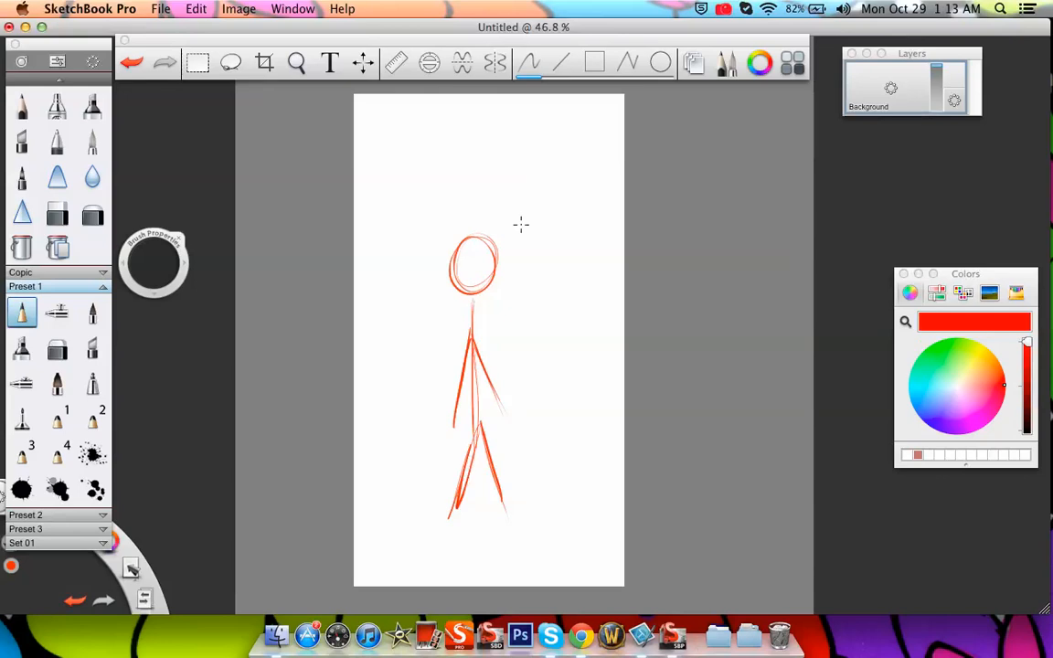
# Add hair flipping outward on both sides of the stick figure's head and a flower on top
pyautogui.moveTo(473, 241)
pyautogui.mouseDown()
pyautogui.moveTo(489, 264)
pyautogui.moveTo(433, 282)
pyautogui.mouseUp()
pyautogui.moveTo(433, 283); pyautogui.dragTo(454, 302)
pyautogui.moveTo(494, 250)
pyautogui.mouseDown()
pyautogui.moveTo(510, 278)
pyautogui.moveTo(485, 302)
pyautogui.mouseUp()
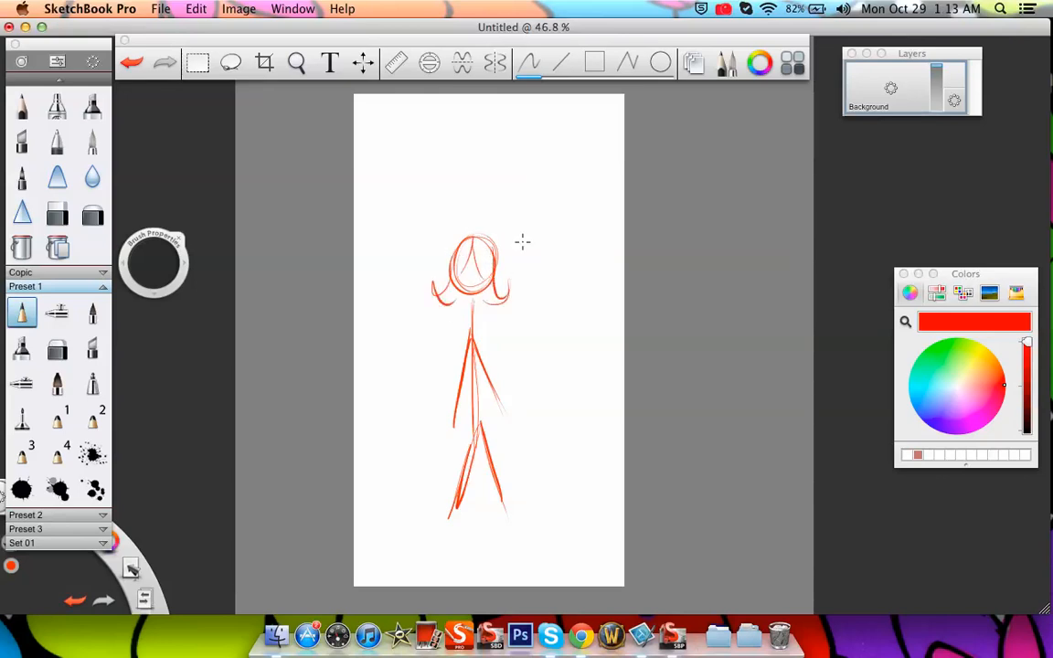
pyautogui.moveTo(488, 232)
pyautogui.mouseDown()
pyautogui.moveTo(503, 239)
pyautogui.moveTo(485, 239)
pyautogui.mouseUp()
# Draw a looped foot at the end of each leg, undoing and redrawing the second one
pyautogui.moveTo(430, 503)
pyautogui.mouseDown()
pyautogui.moveTo(453, 510)
pyautogui.moveTo(525, 493)
pyautogui.mouseUp()
pyautogui.press('super+z')
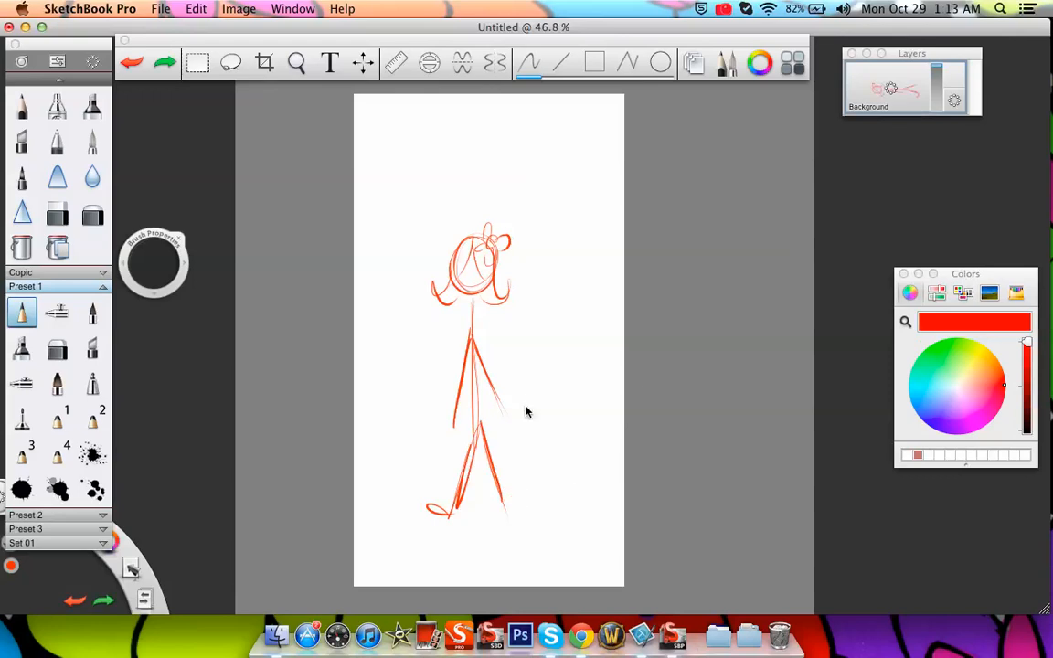
pyautogui.moveTo(503, 508); pyautogui.dragTo(507, 505)
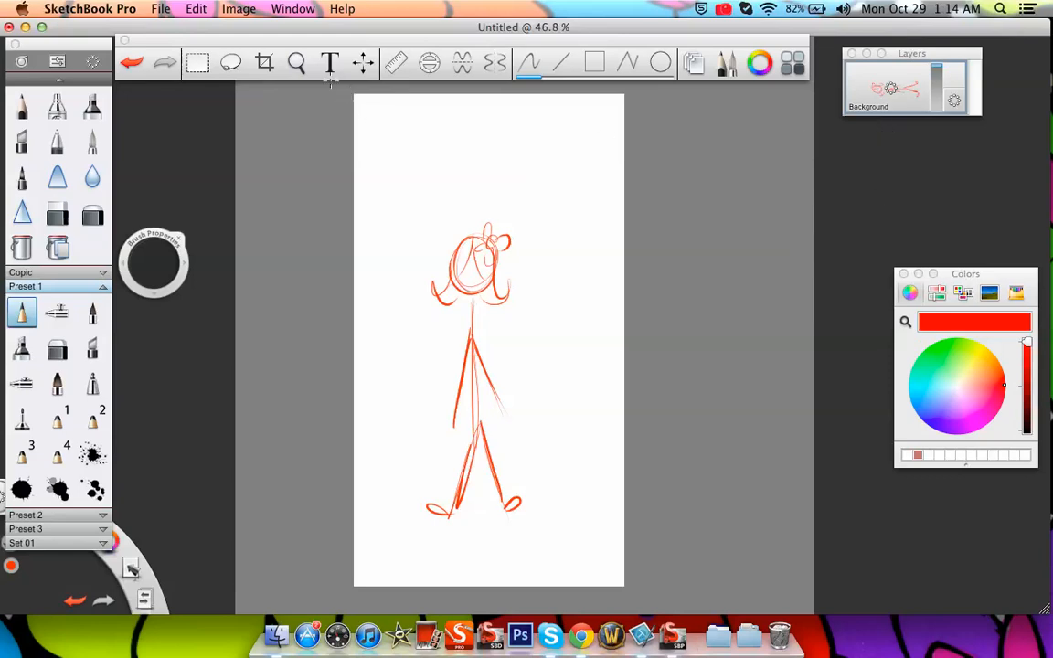
# Turn the canvas view back to landscape and rotate the stick figure upright in the middle of the canvas
pyautogui.press('space')
pyautogui.moveTo(413, 206); pyautogui.dragTo(456, 398)
pyautogui.moveTo(443, 300); pyautogui.dragTo(421, 276)
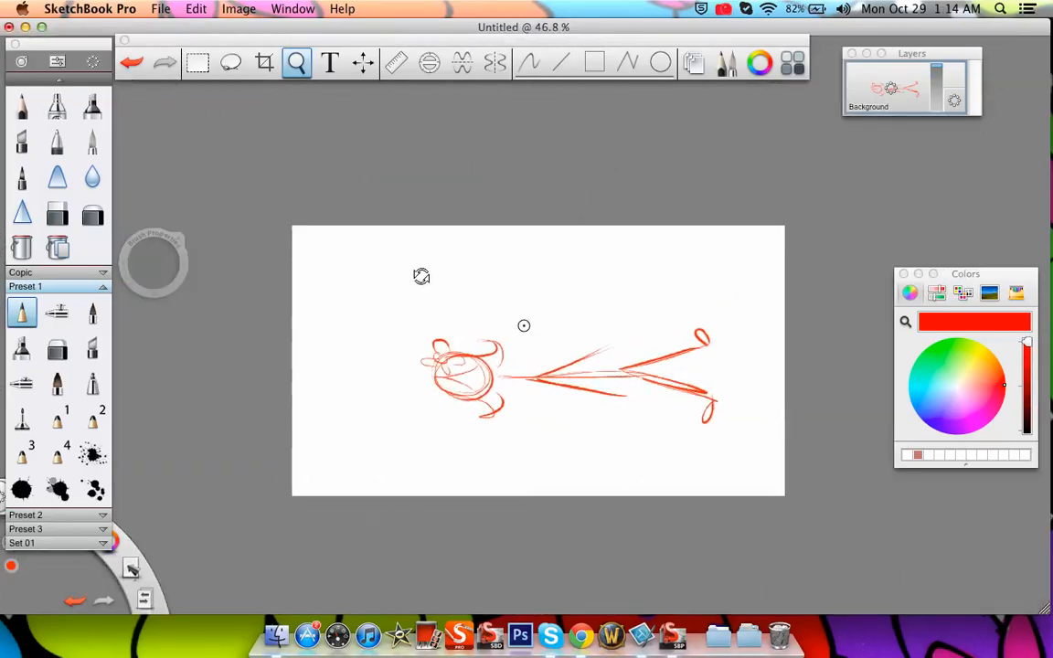
pyautogui.click(230, 62)
pyautogui.click(363, 62)
pyautogui.moveTo(409, 256)
pyautogui.mouseDown()
pyautogui.moveTo(398, 294)
pyautogui.moveTo(540, 214)
pyautogui.moveTo(614, 275)
pyautogui.moveTo(587, 266)
pyautogui.mouseUp()
pyautogui.moveTo(633, 308); pyautogui.dragTo(638, 283)
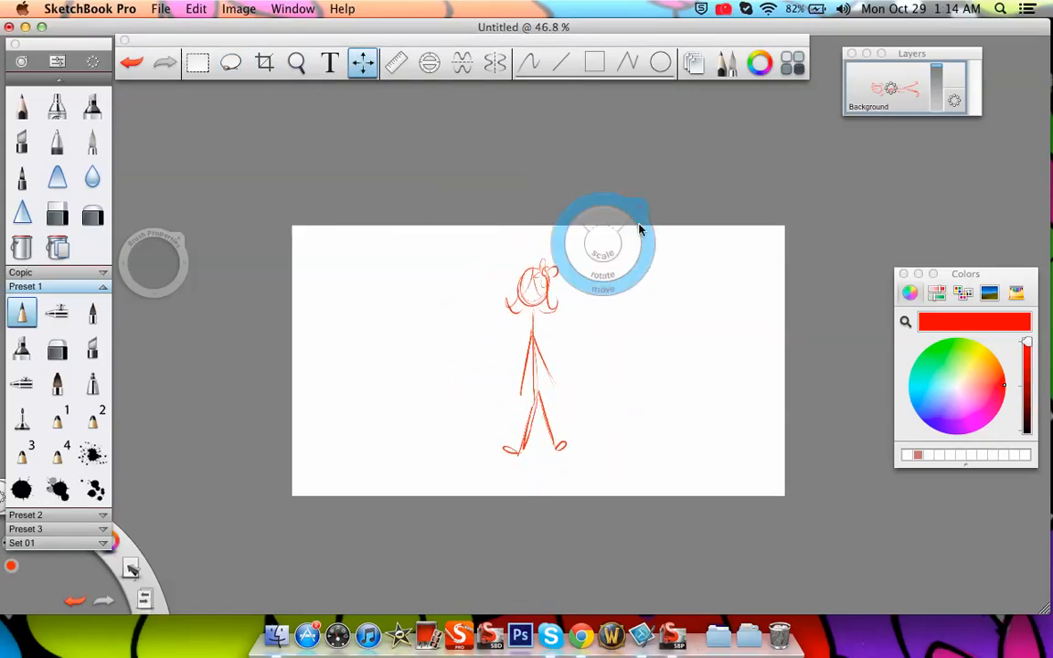
# Add a new layer above the Background layer and place the Layers panel beside the figure
pyautogui.click(296, 63)
pyautogui.moveTo(506, 369); pyautogui.dragTo(523, 297)
pyautogui.moveTo(607, 352); pyautogui.dragTo(576, 331)
pyautogui.press('l')
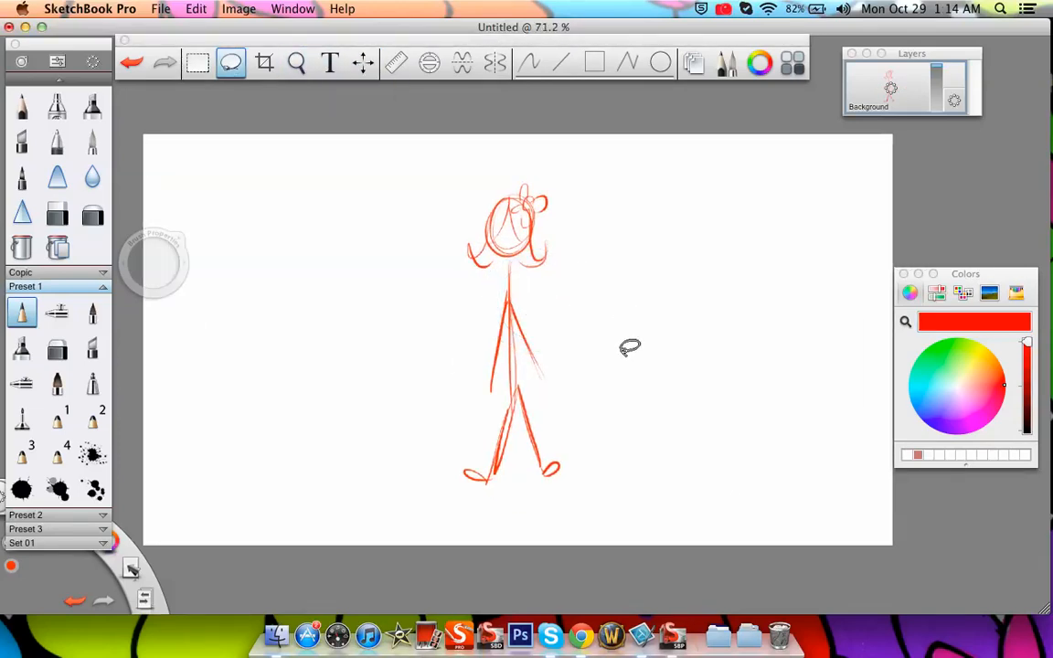
pyautogui.moveTo(904, 51); pyautogui.dragTo(703, 176)
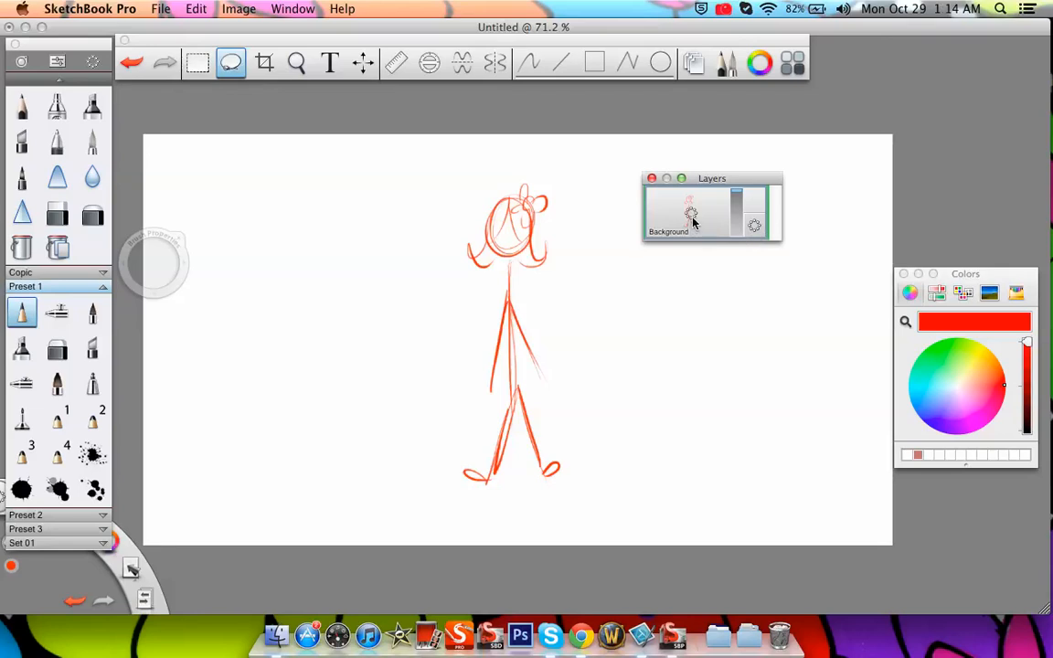
pyautogui.moveTo(691, 216); pyautogui.dragTo(692, 176)
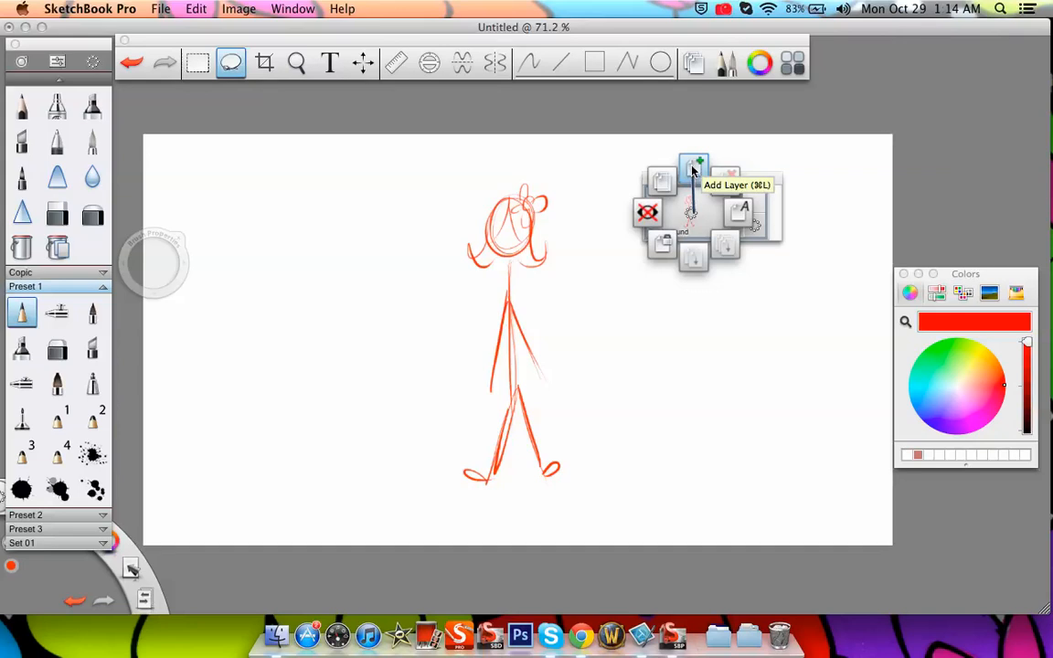
pyautogui.moveTo(692, 173); pyautogui.dragTo(692, 173)
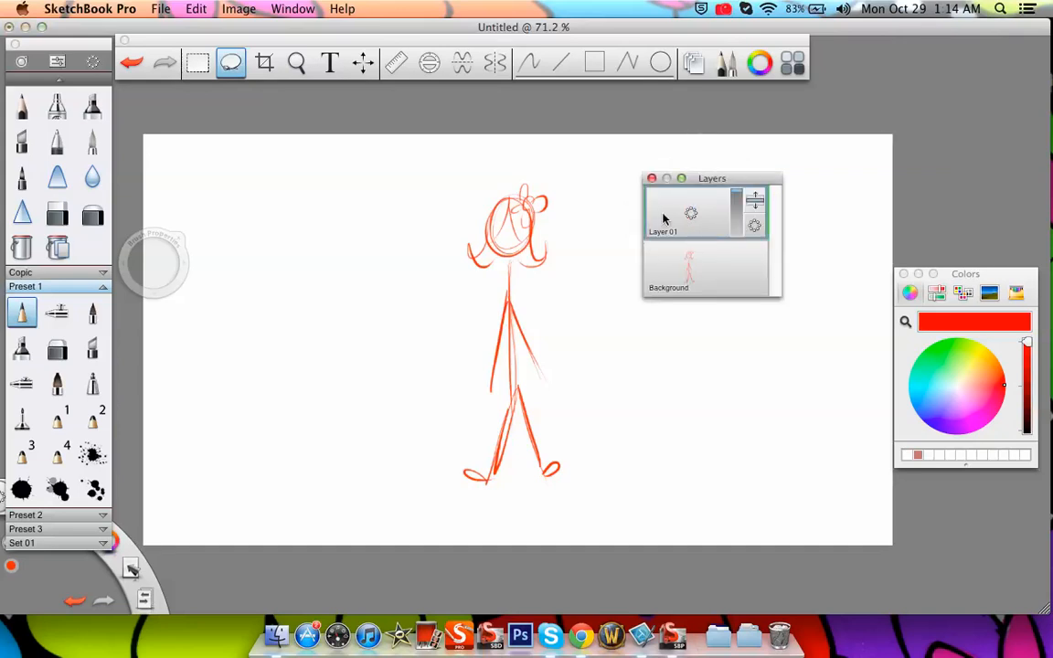
pyautogui.moveTo(739, 178); pyautogui.dragTo(769, 139)
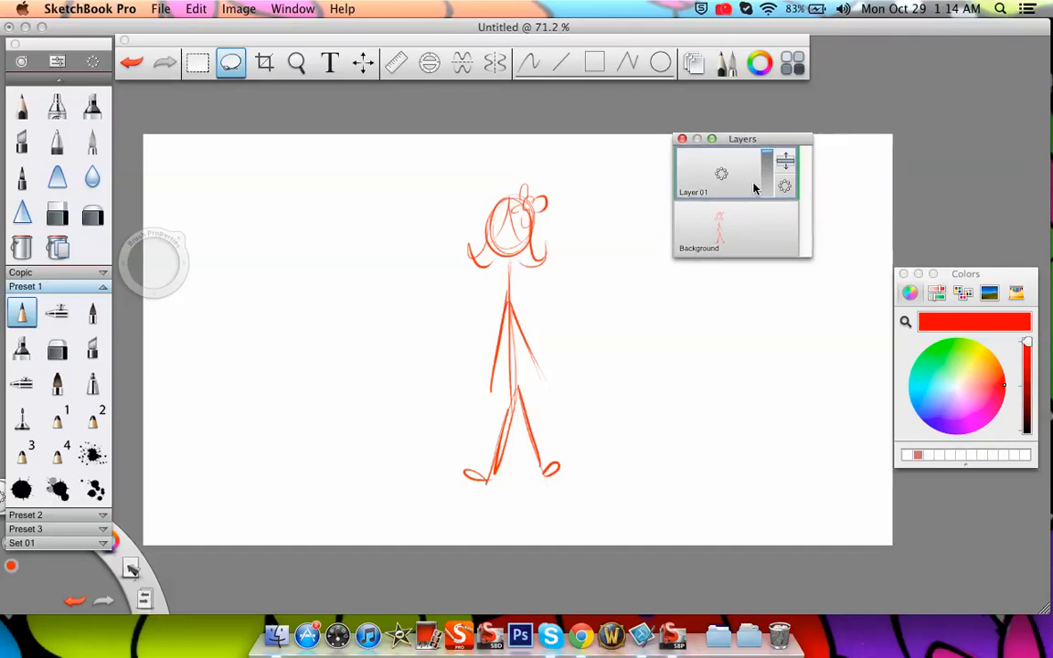
# Lower the Background layer's opacity until the stick figure sketch is only a faint guide
pyautogui.click(289, 67)
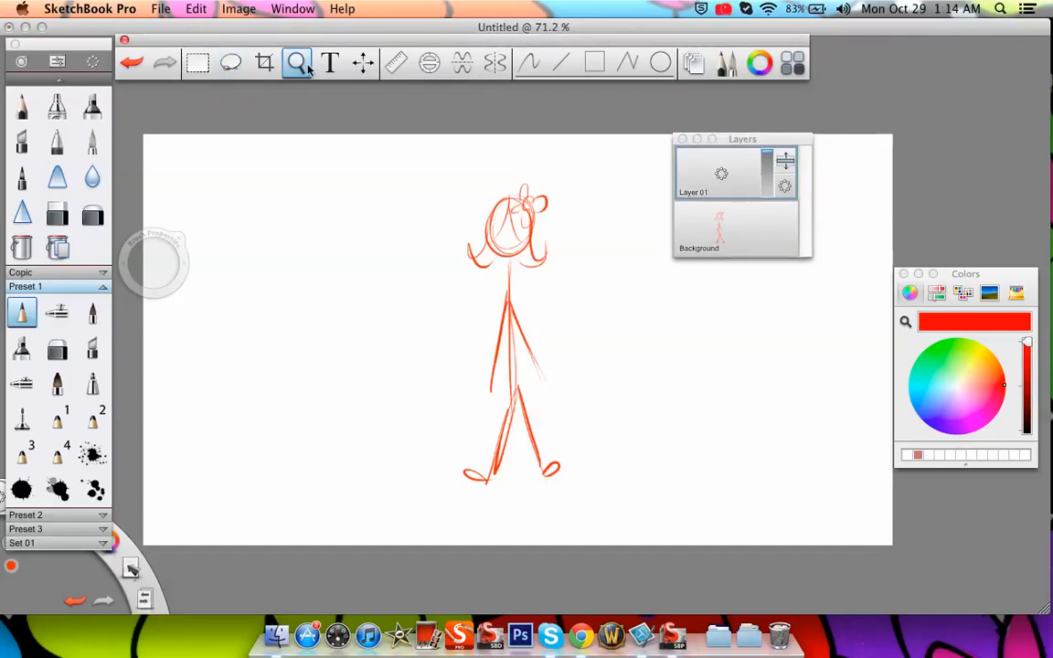
pyautogui.moveTo(482, 341); pyautogui.dragTo(514, 197)
pyautogui.moveTo(576, 270)
pyautogui.mouseDown()
pyautogui.moveTo(522, 382)
pyautogui.moveTo(516, 480)
pyautogui.mouseUp()
pyautogui.click(571, 259)
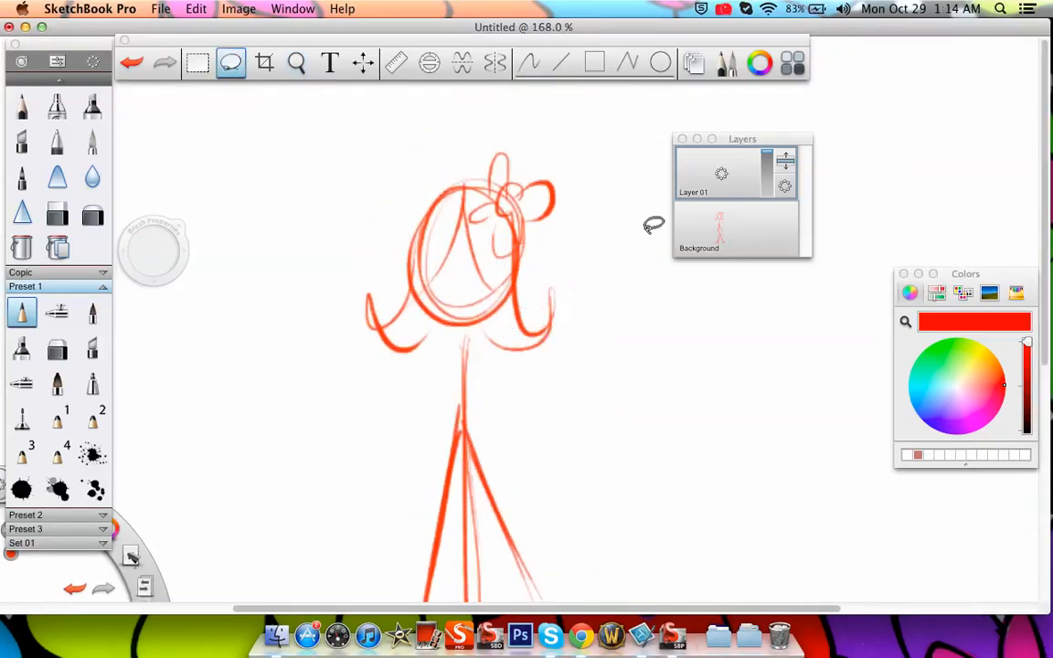
pyautogui.click(722, 232)
pyautogui.click(768, 254)
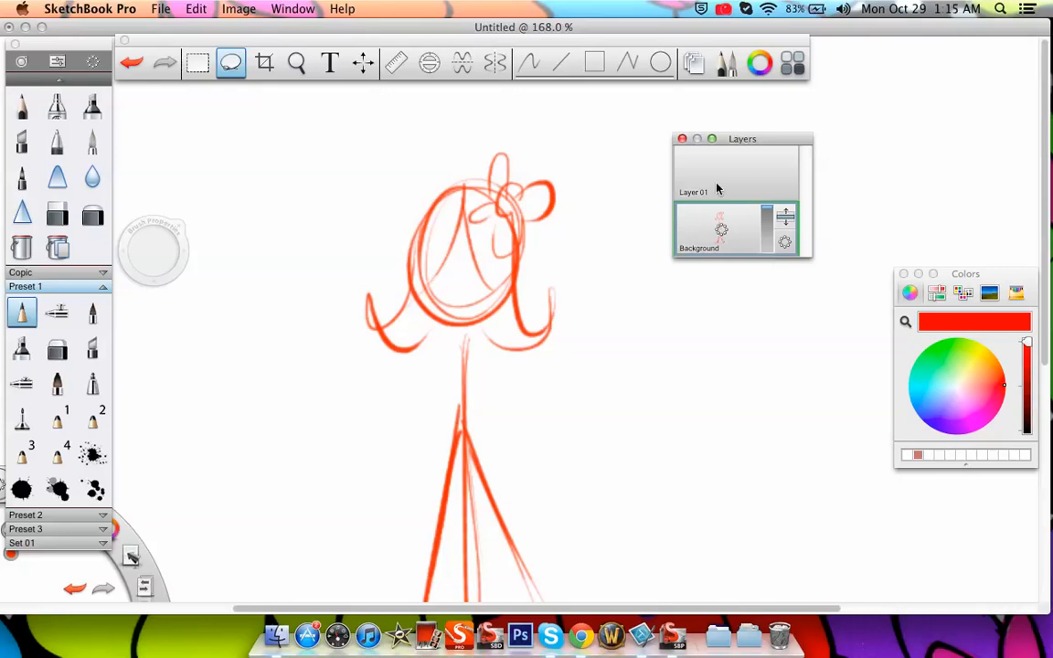
pyautogui.moveTo(769, 216)
pyautogui.mouseDown()
pyautogui.moveTo(770, 234)
pyautogui.moveTo(773, 198)
pyautogui.moveTo(776, 208)
pyautogui.mouseUp()
pyautogui.click(769, 214)
pyautogui.moveTo(768, 214); pyautogui.dragTo(769, 265)
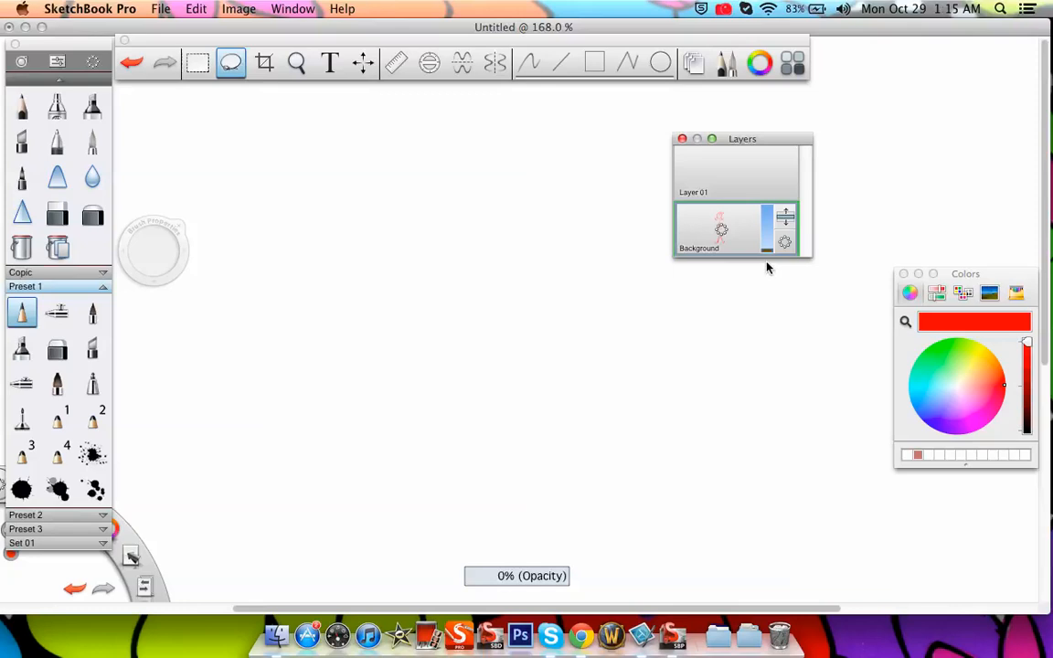
pyautogui.moveTo(768, 266); pyautogui.dragTo(778, 231)
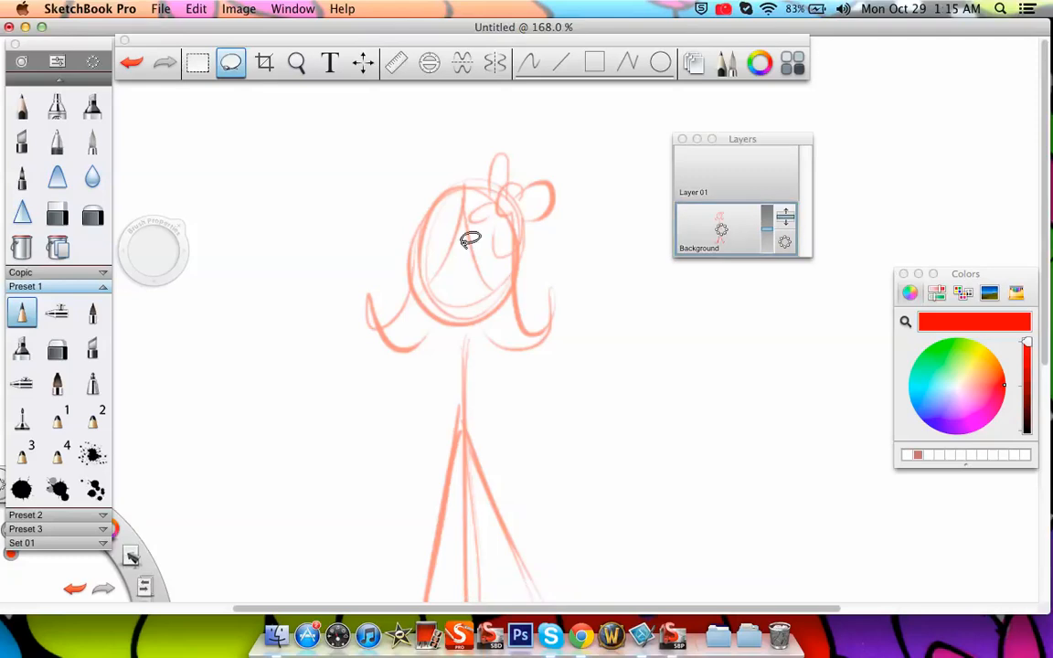
pyautogui.moveTo(768, 229)
pyautogui.mouseDown()
pyautogui.moveTo(776, 262)
pyautogui.moveTo(775, 237)
pyautogui.mouseUp()
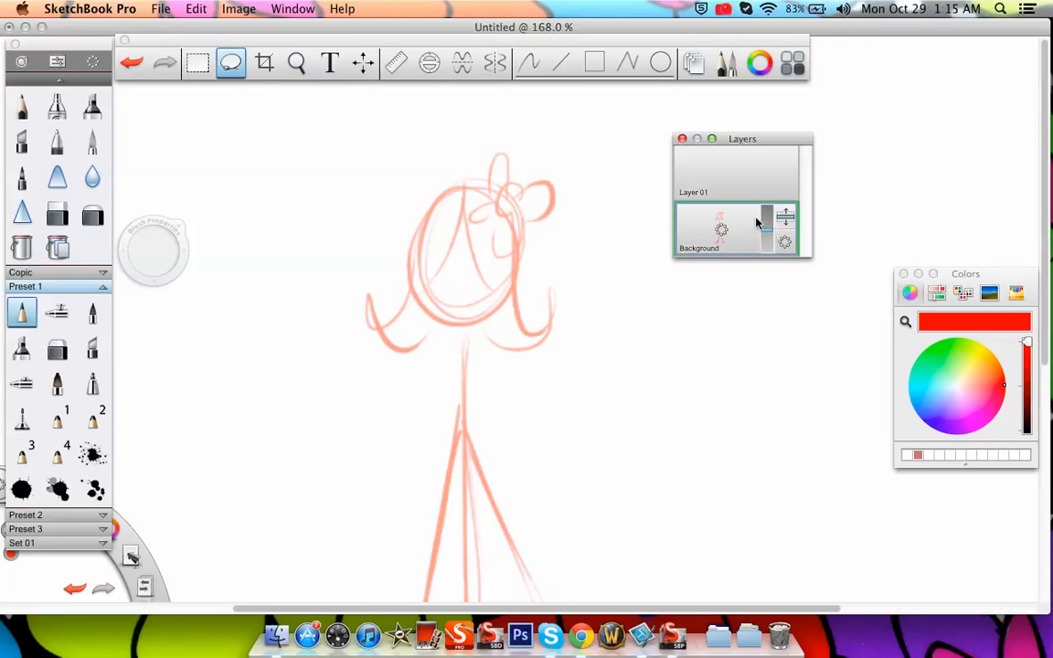
pyautogui.moveTo(766, 235); pyautogui.dragTo(769, 245)
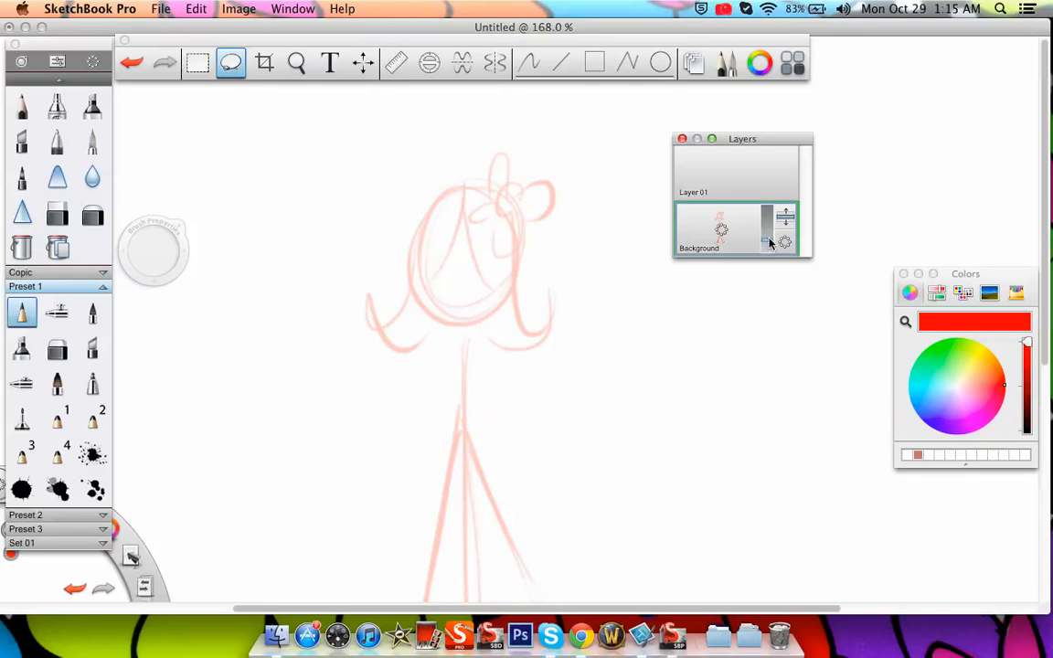
# Select Layer 01 and open its Name Layer dialog
pyautogui.click(741, 171)
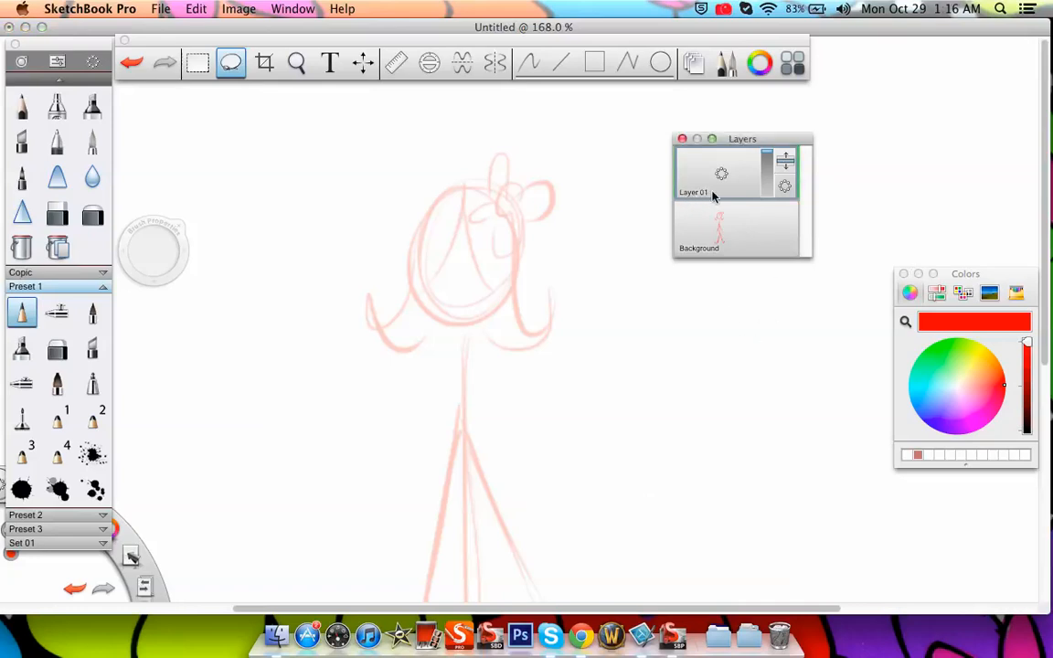
pyautogui.click(783, 190)
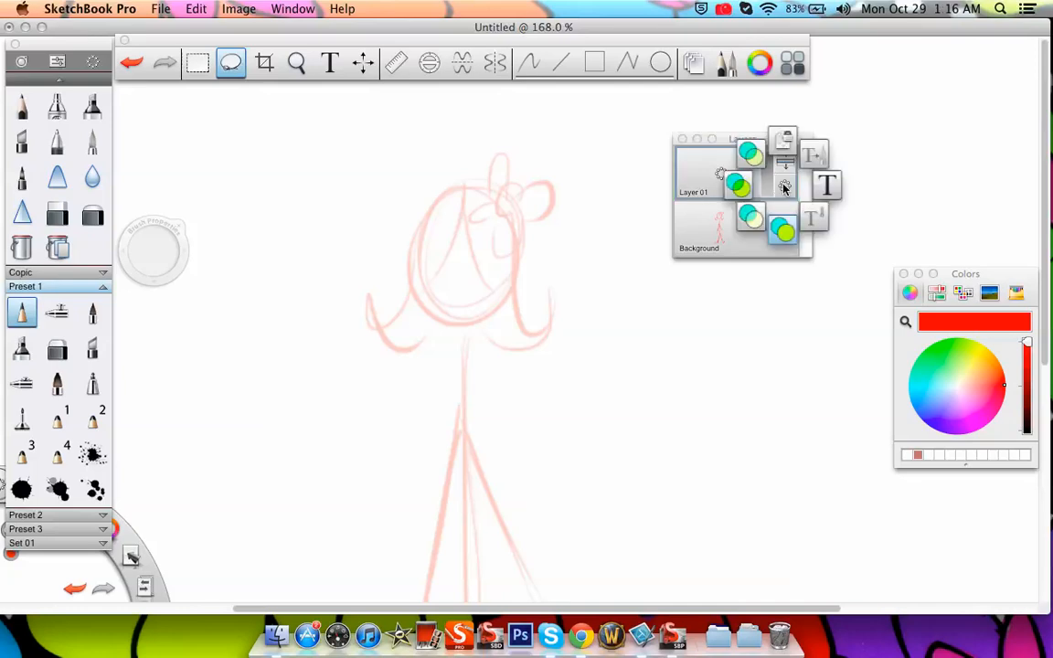
pyautogui.moveTo(805, 156); pyautogui.dragTo(785, 186)
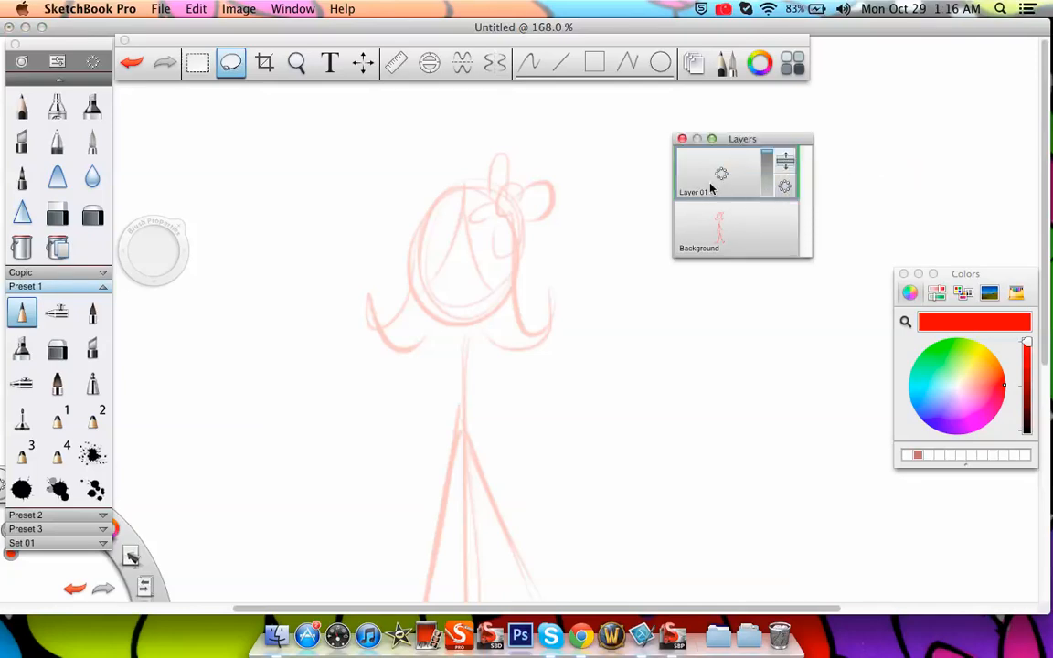
pyautogui.moveTo(721, 177); pyautogui.dragTo(763, 181)
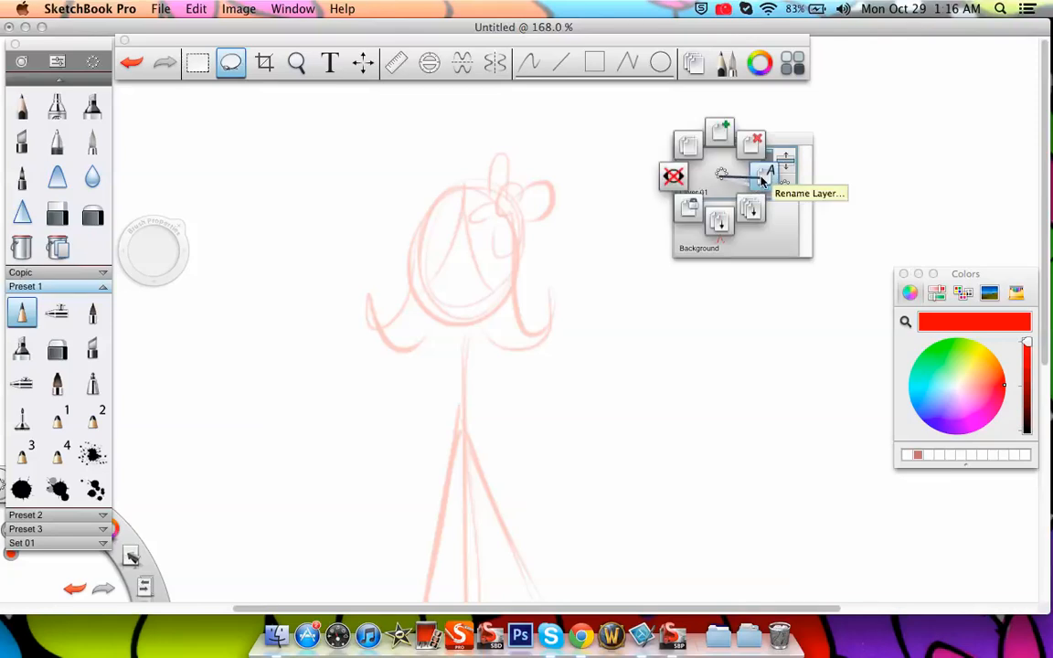
pyautogui.moveTo(760, 180)
pyautogui.mouseDown()
pyautogui.moveTo(763, 193)
pyautogui.moveTo(765, 180)
pyautogui.mouseUp()
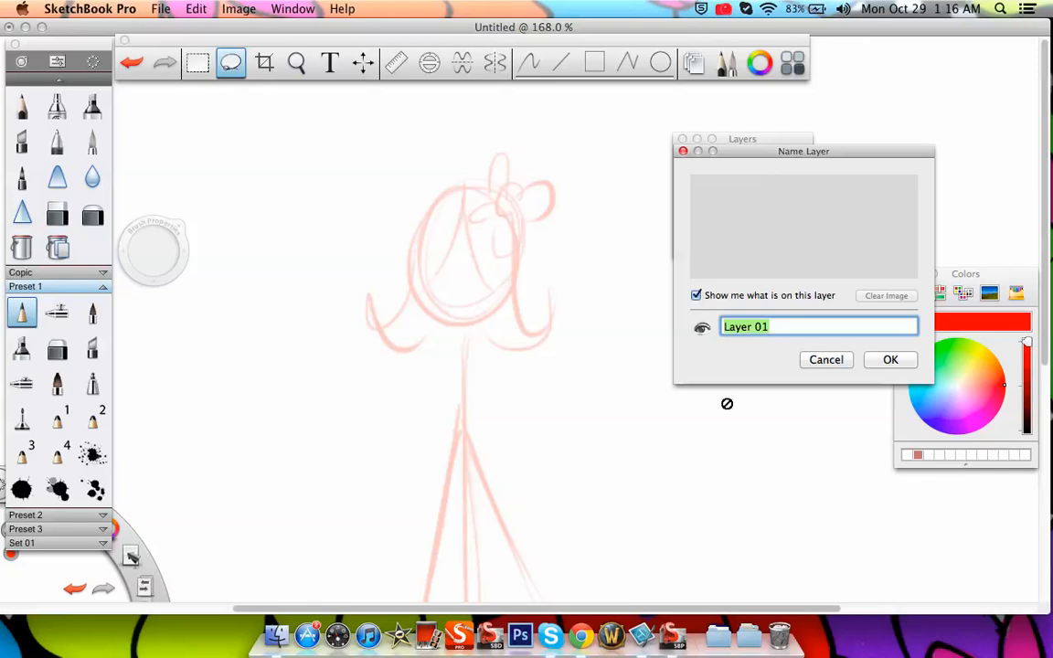
# Try replacing the layer content preview with a handwritten label, then restore showing what is on the layer
pyautogui.click(696, 296)
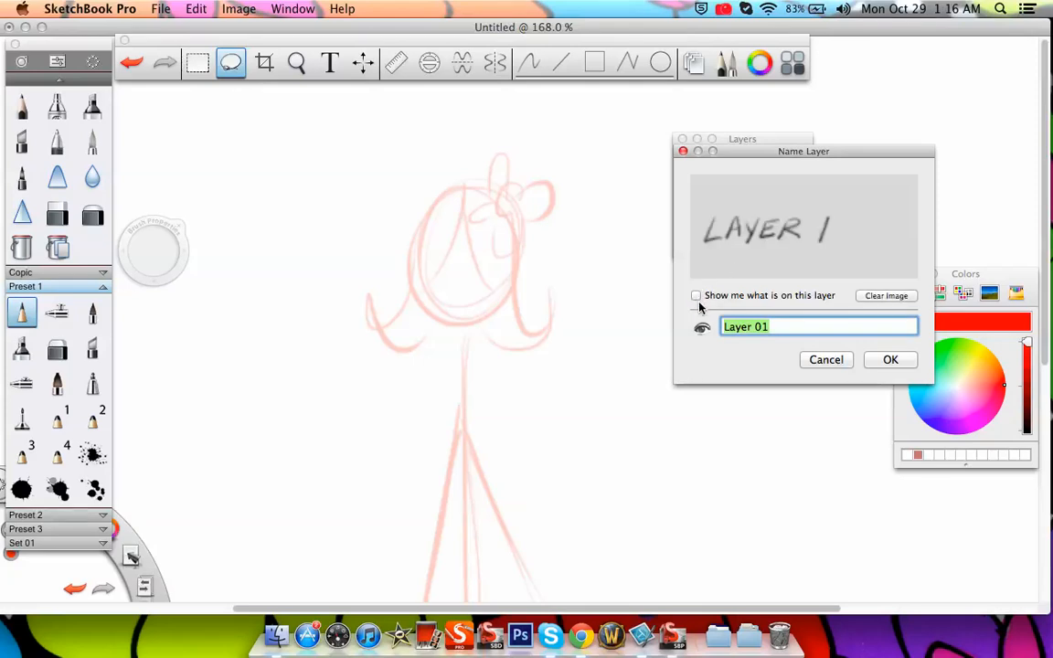
pyautogui.moveTo(804, 159); pyautogui.dragTo(782, 291)
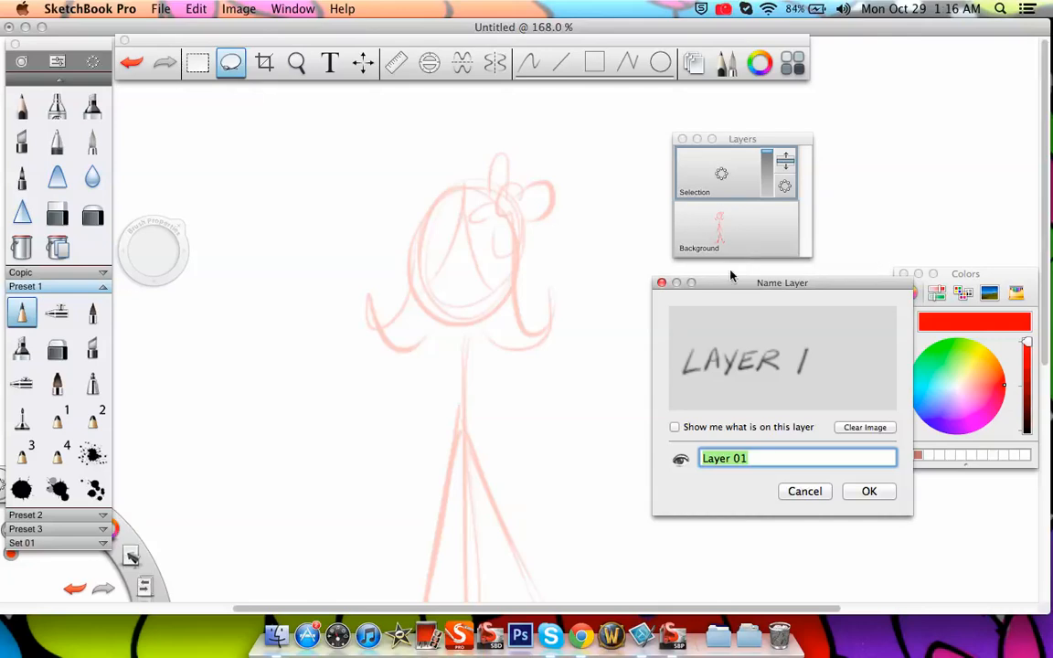
pyautogui.moveTo(742, 290); pyautogui.dragTo(780, 154)
pyautogui.click(674, 295)
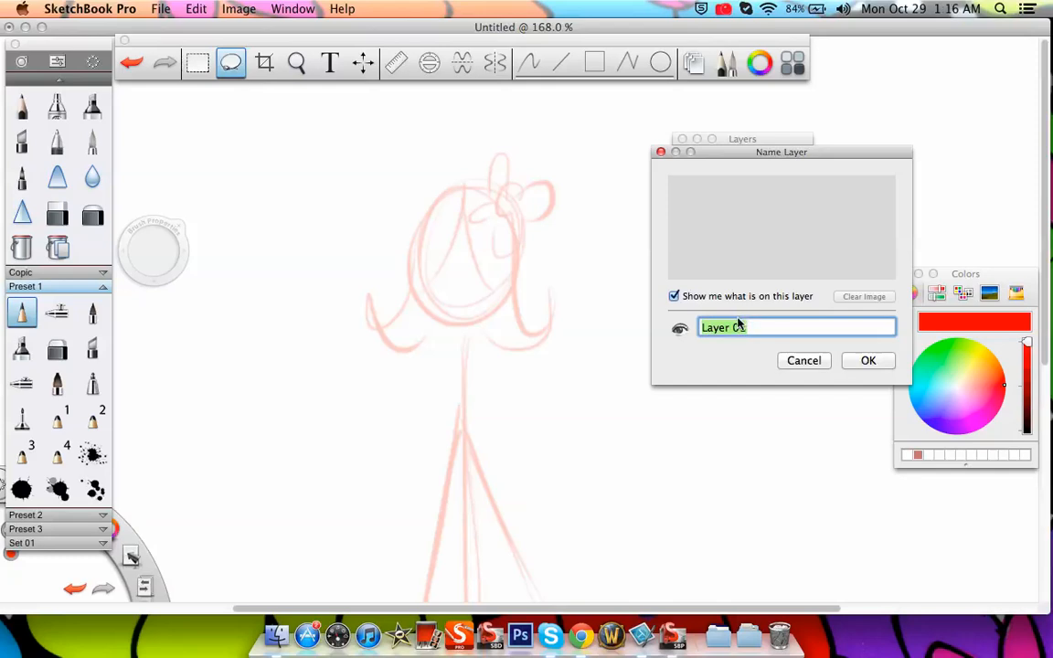
# Rename the layer to Line art and accept the new name
pyautogui.write('lINE AR')
pyautogui.press('BackSpace')
pyautogui.press('BackSpace')
pyautogui.press('BackSpace')
pyautogui.press('BackSpace')
pyautogui.press('BackSpace')
pyautogui.press('BackSpace')
pyautogui.press('BackSpace')
pyautogui.write('Lin')
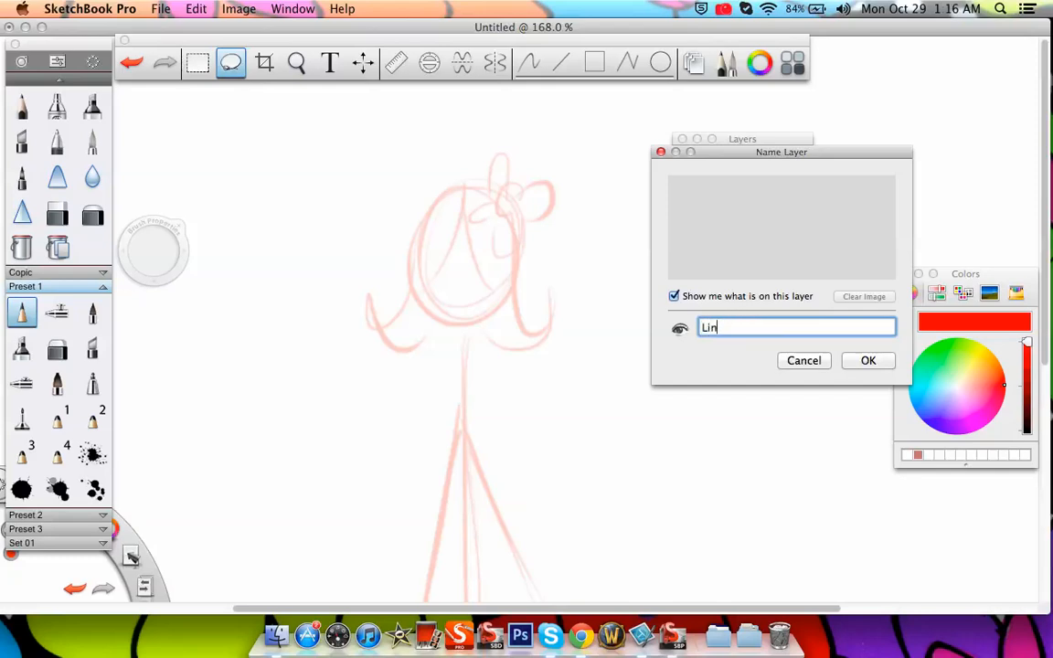
pyautogui.write('e art')
pyautogui.click(873, 360)
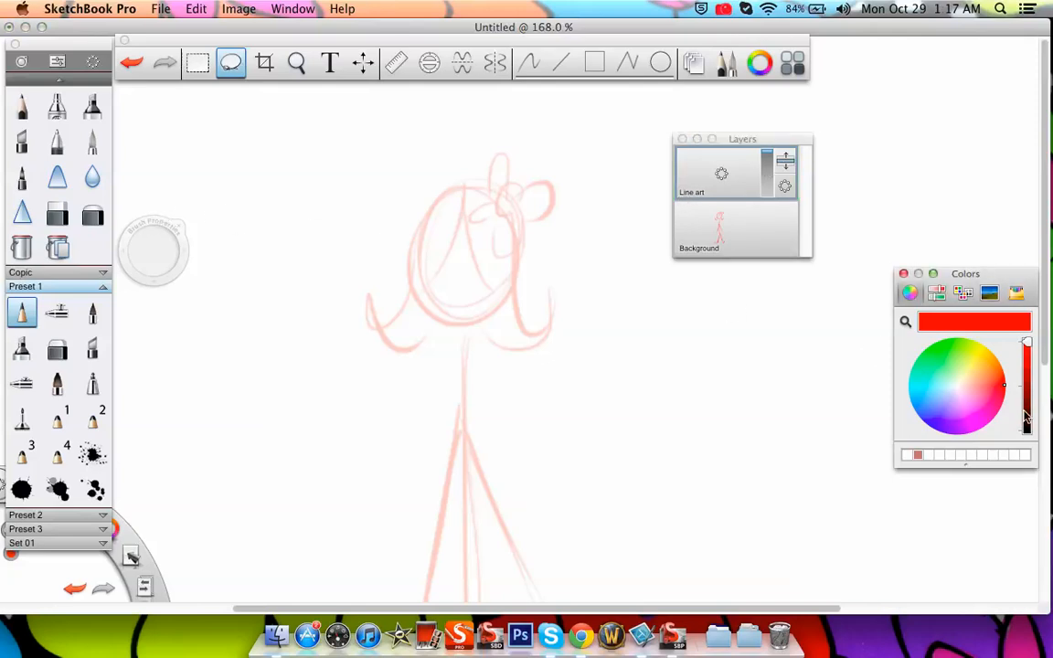
# Set the drawing colour to black and trace the head outline over the faded sketch on the Line art layer
pyautogui.moveTo(1026, 409); pyautogui.dragTo(1027, 431)
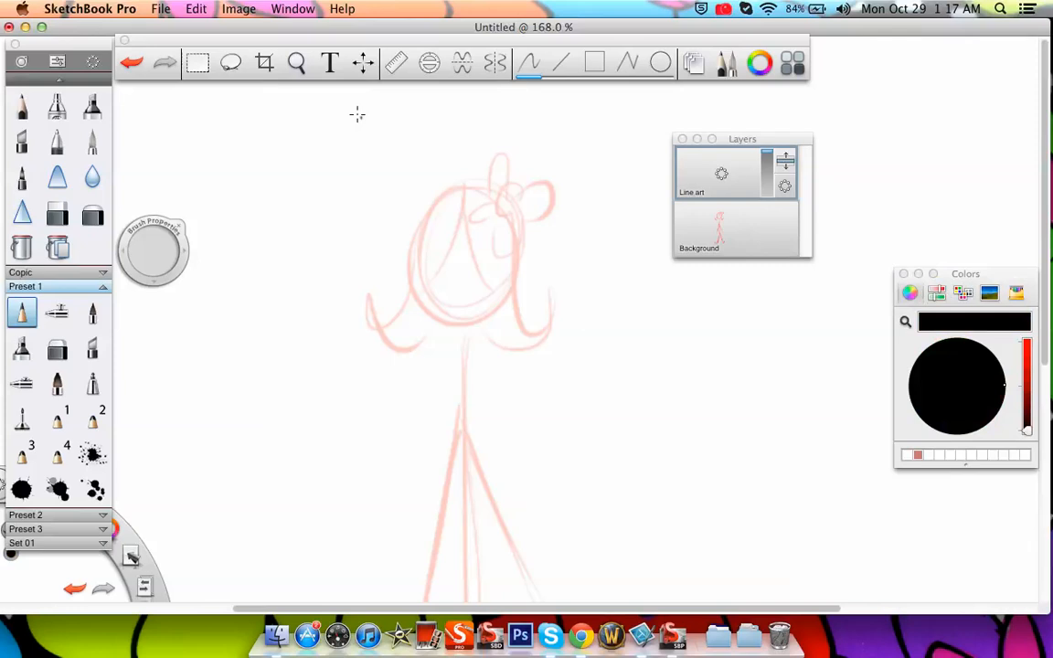
pyautogui.click(296, 63)
pyautogui.moveTo(568, 355); pyautogui.dragTo(583, 212)
pyautogui.moveTo(579, 359); pyautogui.dragTo(764, 491)
pyautogui.click(552, 318)
pyautogui.moveTo(161, 250)
pyautogui.mouseDown()
pyautogui.moveTo(139, 247)
pyautogui.moveTo(155, 244)
pyautogui.mouseUp()
pyautogui.moveTo(448, 132)
pyautogui.mouseDown()
pyautogui.moveTo(651, 399)
pyautogui.moveTo(426, 135)
pyautogui.mouseUp()
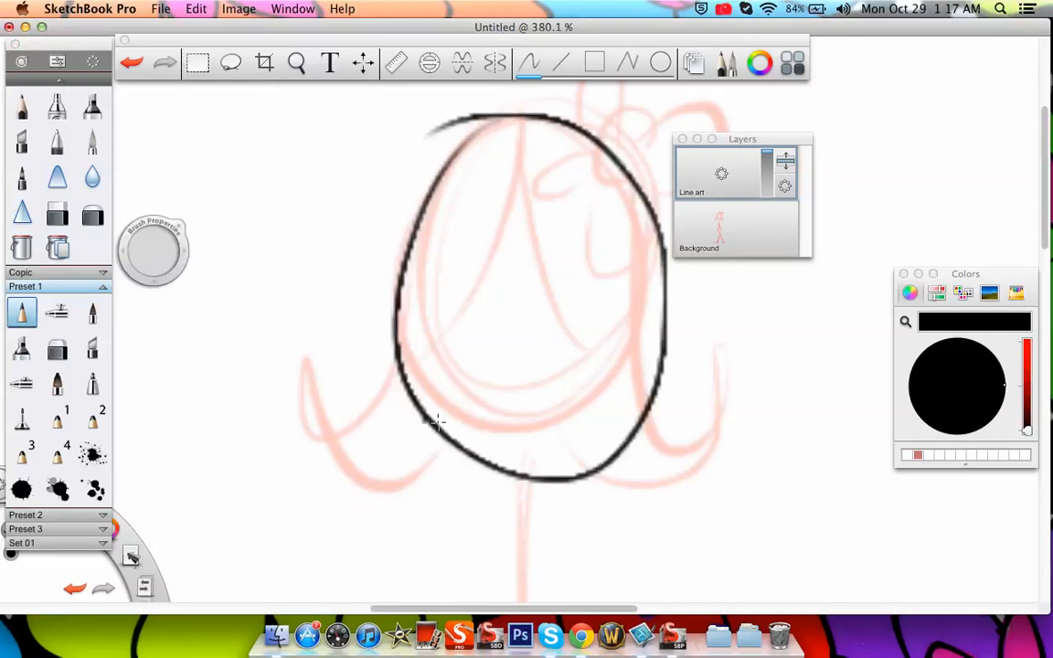
# Trace the stick figure's body, arms, legs and feet in black over the sketch
pyautogui.press('space')
pyautogui.moveTo(413, 263)
pyautogui.mouseDown()
pyautogui.moveTo(403, 407)
pyautogui.moveTo(452, 452)
pyautogui.moveTo(557, 297)
pyautogui.mouseUp()
pyautogui.click(545, 265)
pyautogui.moveTo(496, 183)
pyautogui.mouseDown()
pyautogui.moveTo(497, 375)
pyautogui.moveTo(514, 441)
pyautogui.moveTo(471, 592)
pyautogui.mouseUp()
pyautogui.moveTo(512, 435); pyautogui.dragTo(562, 579)
pyautogui.moveTo(497, 241); pyautogui.dragTo(471, 390)
pyautogui.moveTo(501, 242); pyautogui.dragTo(557, 352)
pyautogui.moveTo(564, 581)
pyautogui.mouseDown()
pyautogui.moveTo(585, 566)
pyautogui.moveTo(566, 586)
pyautogui.mouseUp()
pyautogui.moveTo(471, 587)
pyautogui.mouseDown()
pyautogui.moveTo(430, 576)
pyautogui.moveTo(470, 591)
pyautogui.mouseUp()
# Draw the parted fringe and hair strands inside the head outline
pyautogui.click(296, 63)
pyautogui.moveTo(477, 168); pyautogui.dragTo(459, 357)
pyautogui.click(457, 307)
pyautogui.moveTo(473, 253)
pyautogui.mouseDown()
pyautogui.moveTo(428, 333)
pyautogui.moveTo(531, 319)
pyautogui.moveTo(505, 285)
pyautogui.mouseUp()
pyautogui.moveTo(479, 248); pyautogui.dragTo(504, 280)
pyautogui.moveTo(480, 249); pyautogui.dragTo(514, 288)
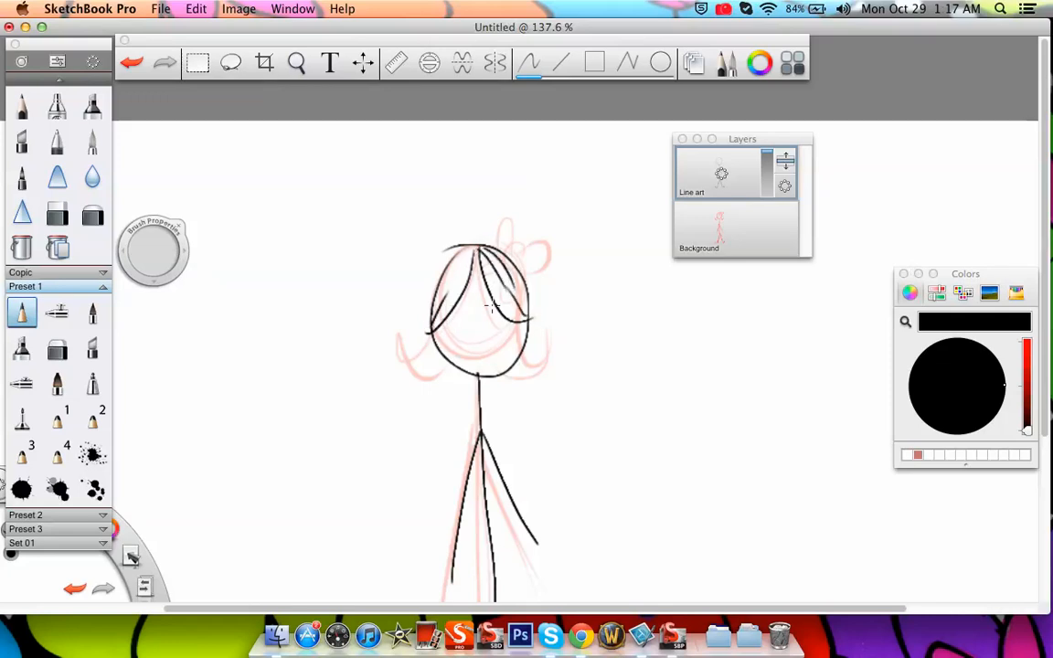
# Draw the flipped-out hair ends on both sides of the head and the bow on top
pyautogui.moveTo(474, 243)
pyautogui.mouseDown()
pyautogui.moveTo(448, 320)
pyautogui.moveTo(476, 239)
pyautogui.mouseUp()
pyautogui.moveTo(430, 334)
pyautogui.mouseDown()
pyautogui.moveTo(402, 342)
pyautogui.moveTo(438, 351)
pyautogui.moveTo(414, 360)
pyautogui.moveTo(444, 367)
pyautogui.mouseUp()
pyautogui.moveTo(524, 332); pyautogui.dragTo(555, 353)
pyautogui.moveTo(512, 369)
pyautogui.mouseDown()
pyautogui.moveTo(532, 375)
pyautogui.moveTo(556, 339)
pyautogui.moveTo(548, 364)
pyautogui.mouseUp()
pyautogui.moveTo(519, 248)
pyautogui.mouseDown()
pyautogui.moveTo(522, 261)
pyautogui.moveTo(502, 235)
pyautogui.moveTo(508, 252)
pyautogui.mouseUp()
pyautogui.click(296, 62)
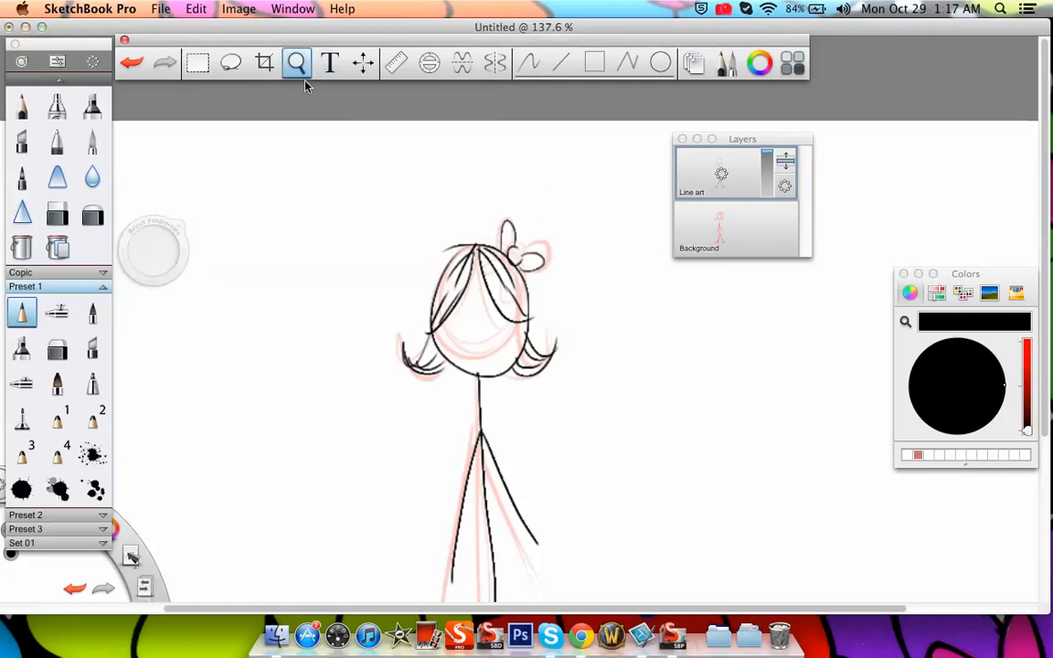
pyautogui.moveTo(514, 330); pyautogui.dragTo(495, 437)
pyautogui.moveTo(565, 479); pyautogui.dragTo(537, 381)
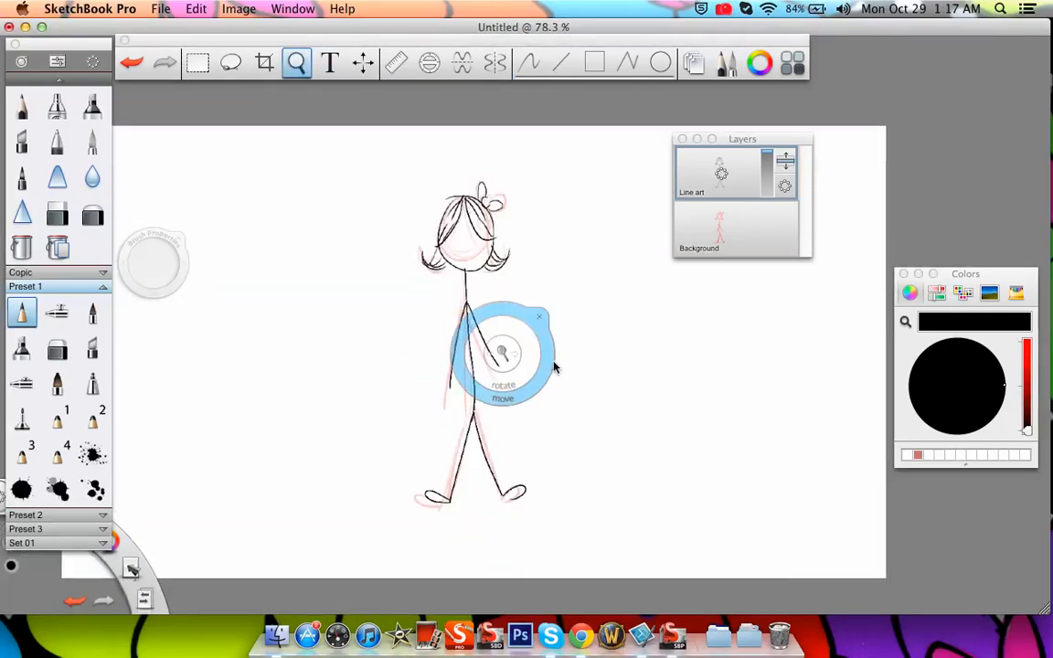
pyautogui.click(555, 318)
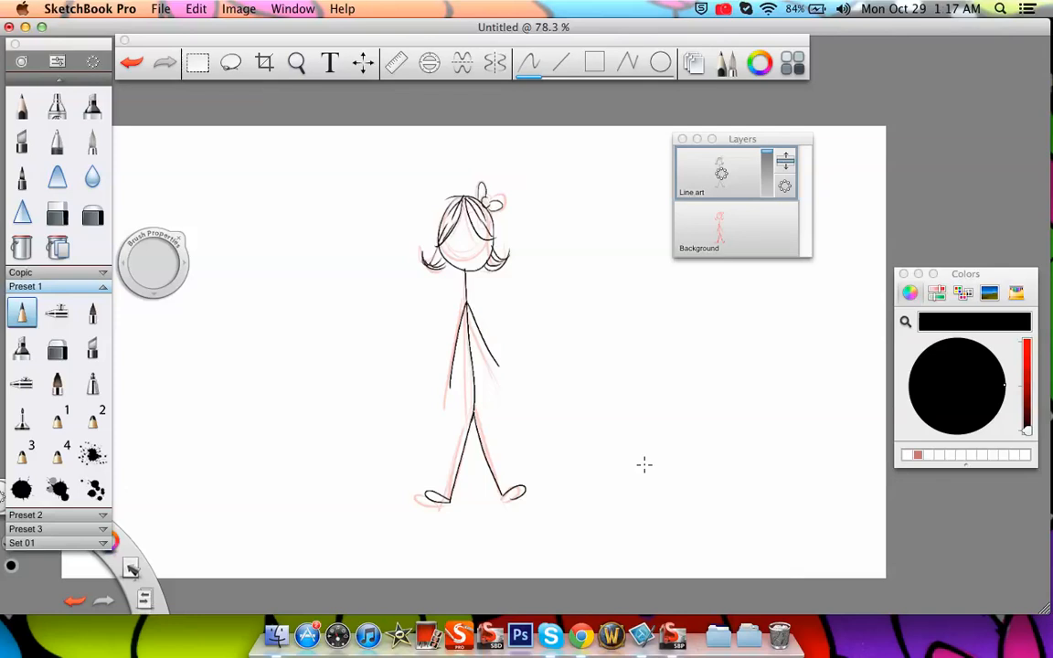
# Add a new layer above Line art and lower the Background layer's opacity until the sketch is hidden
pyautogui.moveTo(746, 179)
pyautogui.mouseDown()
pyautogui.moveTo(748, 155)
pyautogui.moveTo(743, 176)
pyautogui.mouseUp()
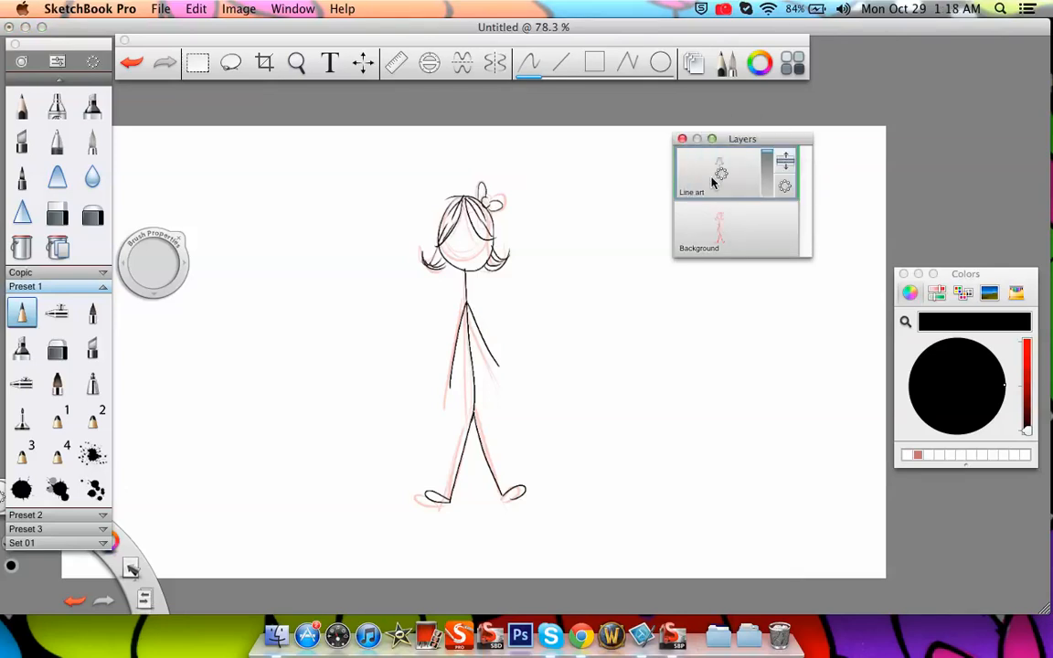
pyautogui.moveTo(727, 173); pyautogui.dragTo(729, 135)
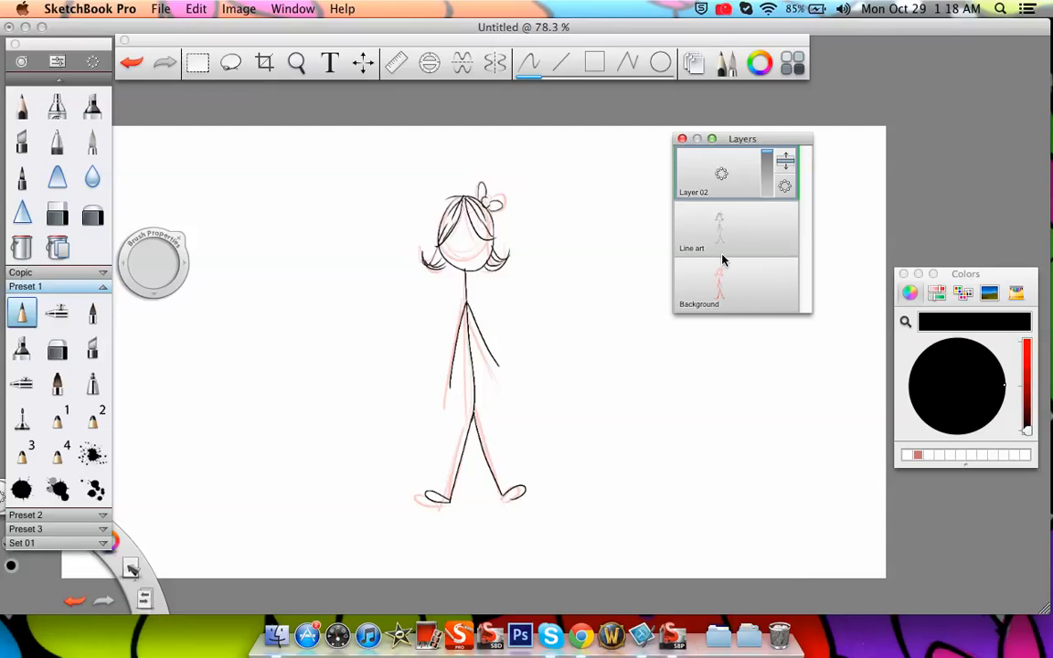
pyautogui.click(744, 289)
pyautogui.moveTo(768, 300); pyautogui.dragTo(766, 335)
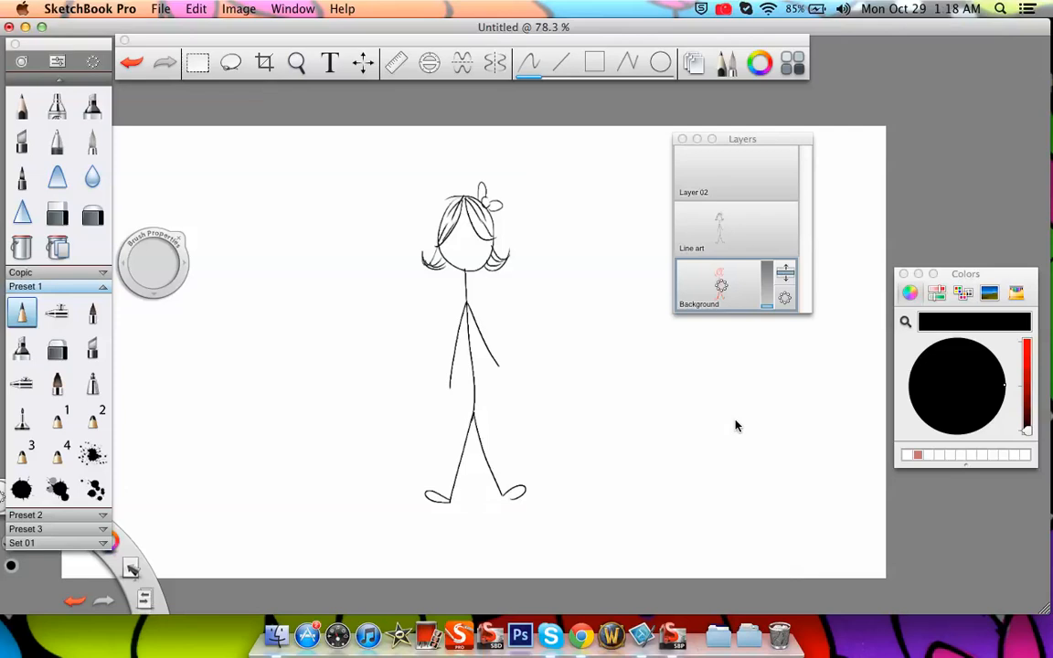
# Delete the empty Layer 02
pyautogui.click(756, 241)
pyautogui.click(747, 186)
pyautogui.moveTo(747, 174); pyautogui.dragTo(784, 140)
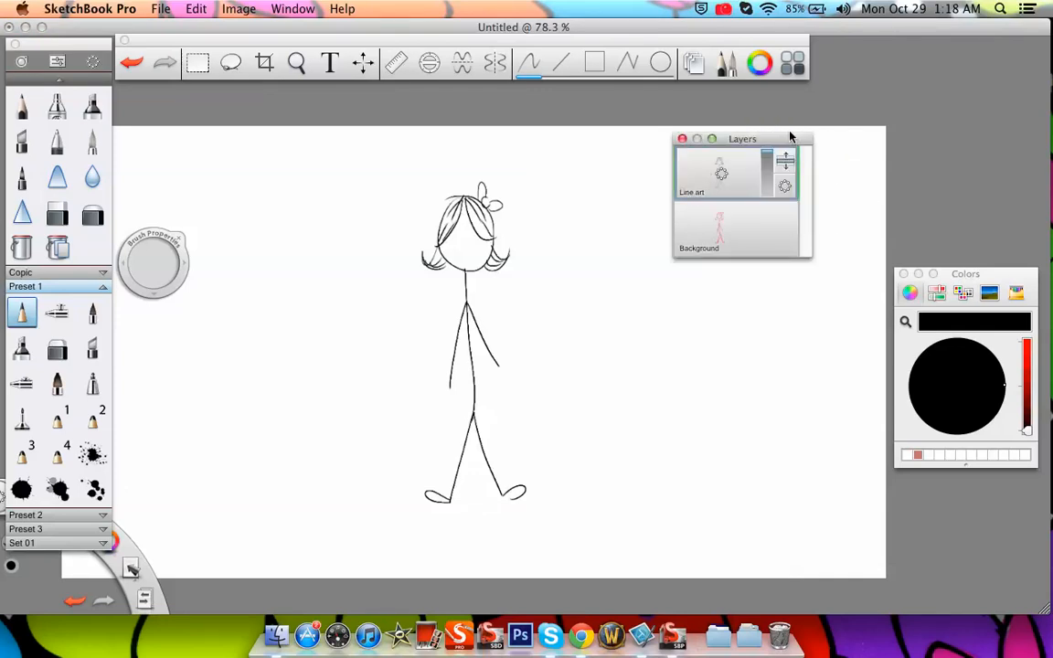
# Duplicate the Line art layer and move the copy so that a second figure stands left of the original
pyautogui.click(723, 174)
pyautogui.click(724, 175)
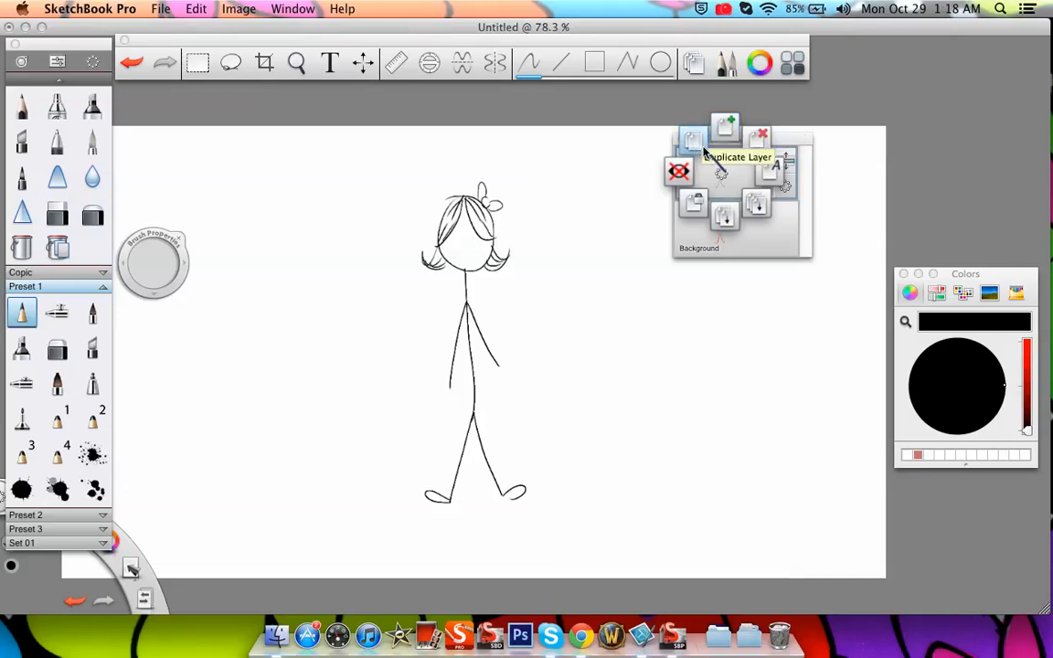
pyautogui.moveTo(706, 152); pyautogui.dragTo(692, 143)
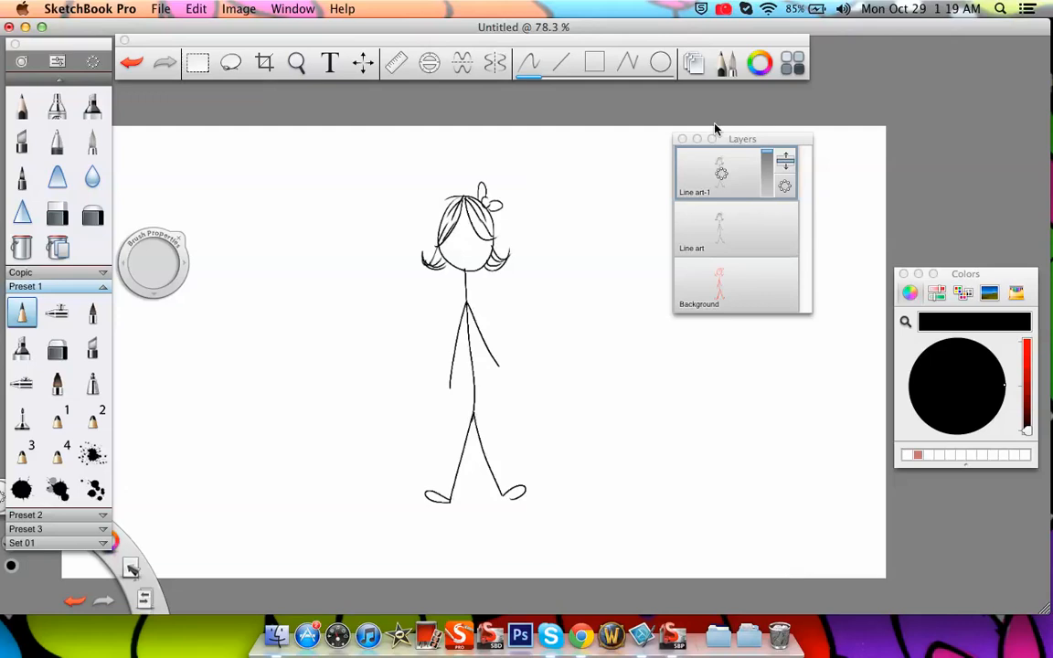
pyautogui.click(363, 62)
pyautogui.moveTo(528, 289); pyautogui.dragTo(376, 289)
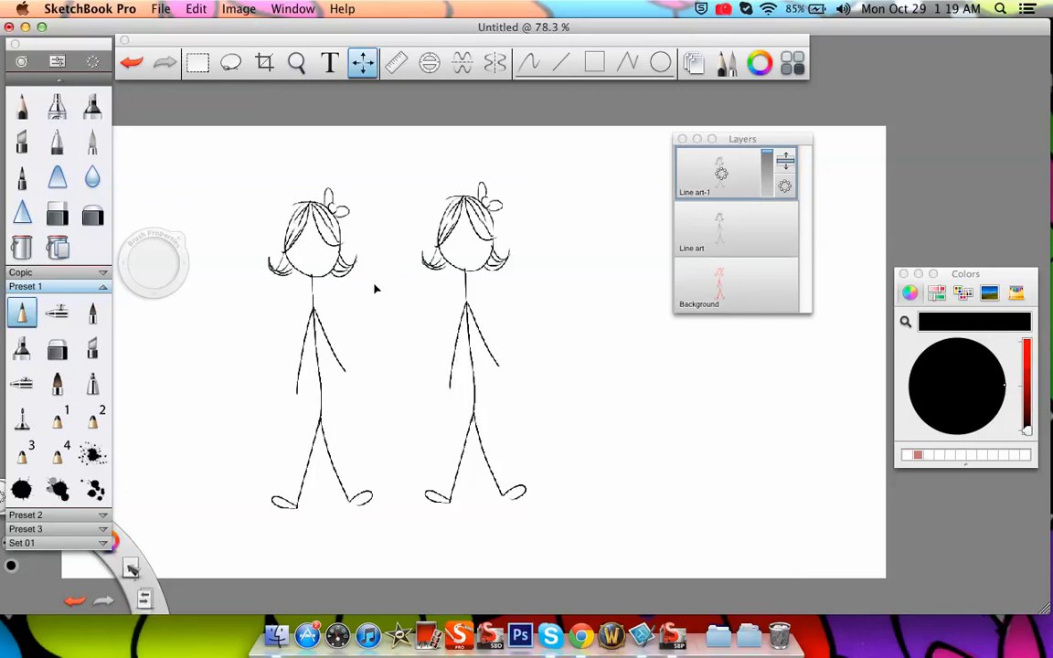
pyautogui.click(390, 228)
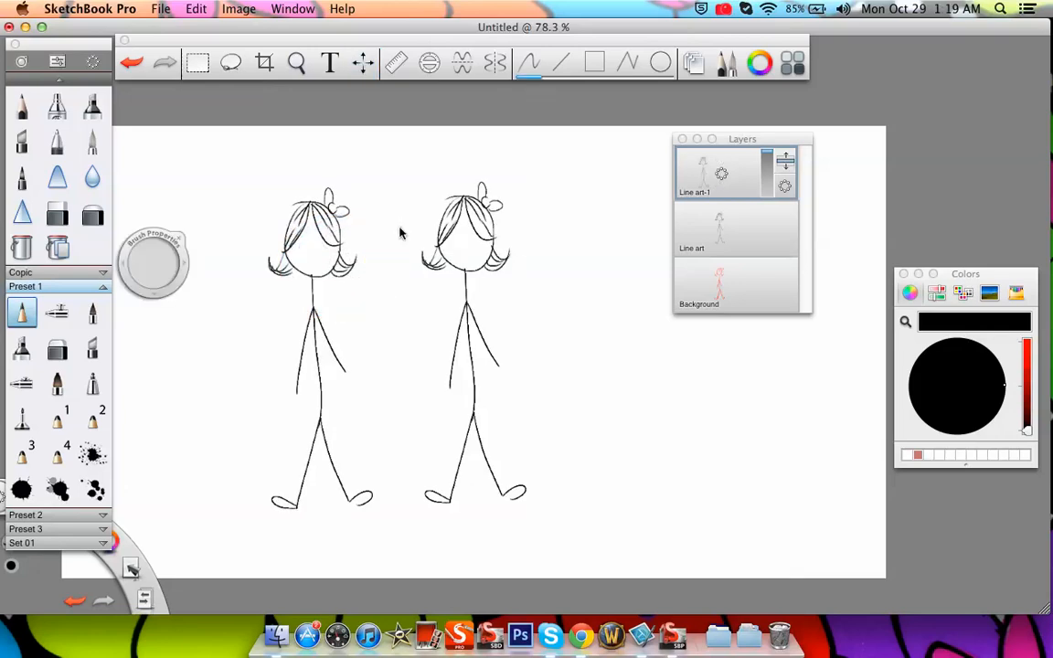
# On the Line art layer, draw eyes, eyebrows and nostrils on the original figure's face
pyautogui.click(752, 228)
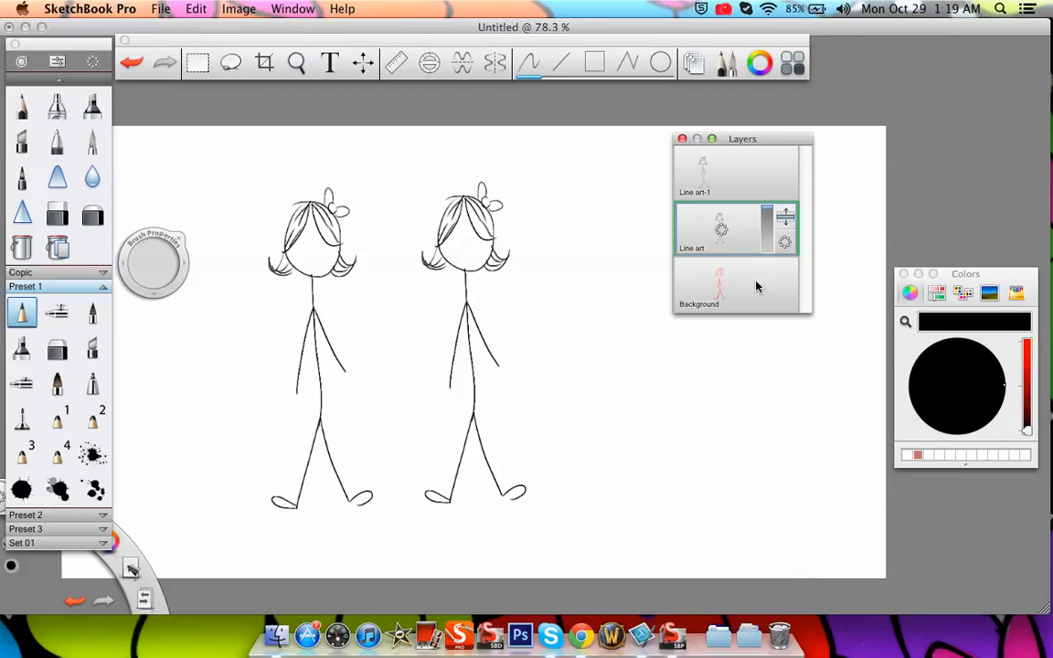
pyautogui.click(297, 62)
pyautogui.moveTo(456, 373); pyautogui.dragTo(578, 325)
pyautogui.click(586, 322)
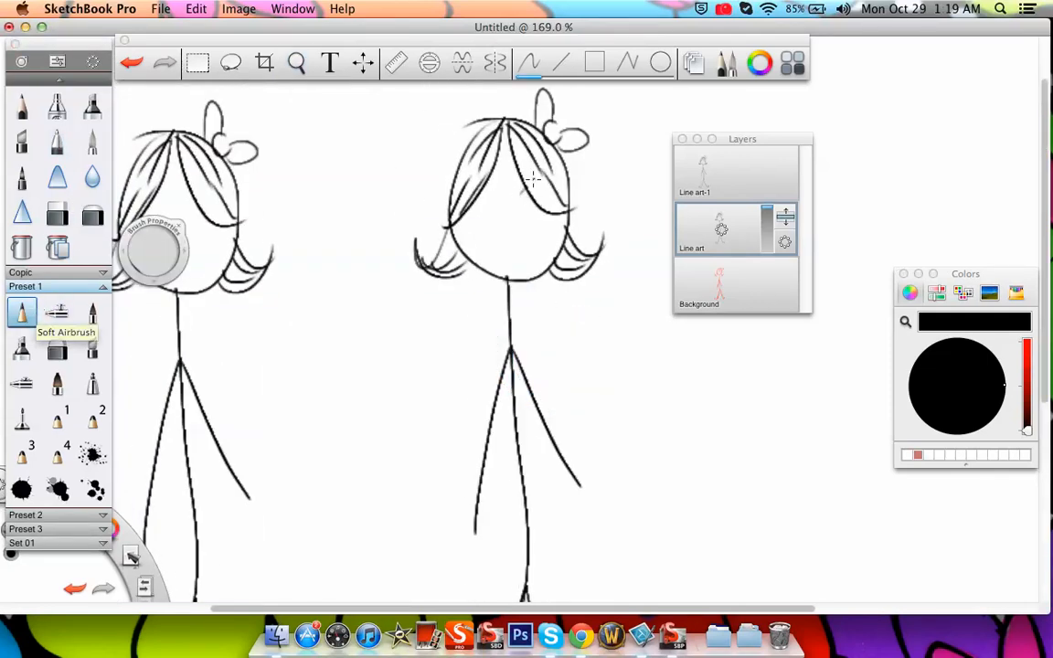
pyautogui.moveTo(520, 192)
pyautogui.mouseDown()
pyautogui.moveTo(554, 195)
pyautogui.moveTo(537, 190)
pyautogui.mouseUp()
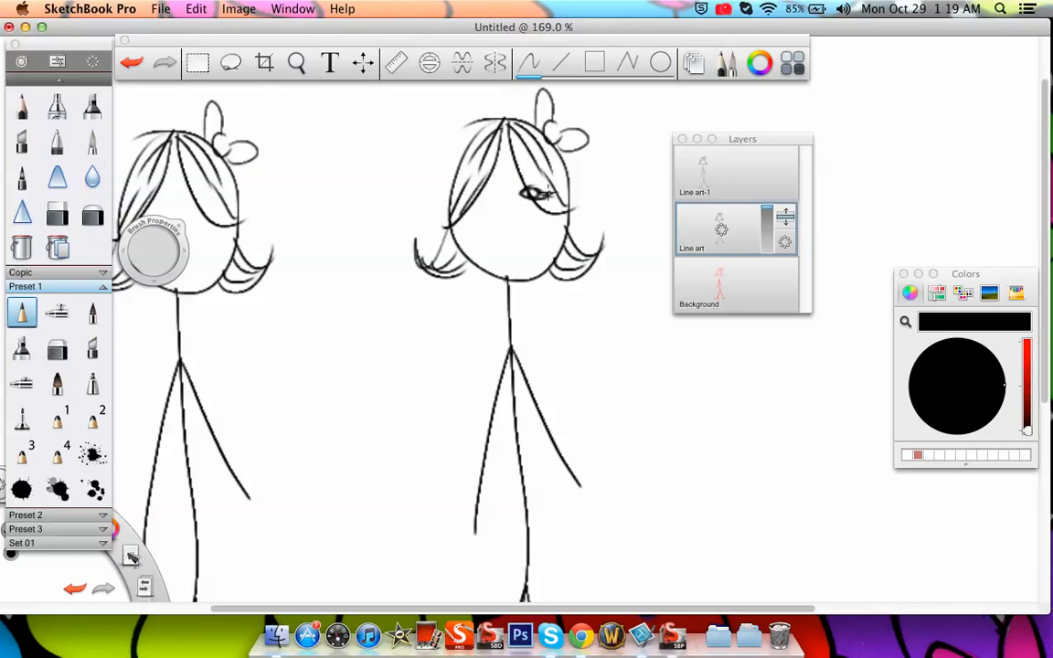
pyautogui.moveTo(489, 194)
pyautogui.mouseDown()
pyautogui.moveTo(457, 190)
pyautogui.moveTo(490, 201)
pyautogui.mouseUp()
pyautogui.moveTo(521, 177)
pyautogui.mouseDown()
pyautogui.moveTo(541, 167)
pyautogui.moveTo(551, 175)
pyautogui.mouseUp()
pyautogui.moveTo(538, 170)
pyautogui.mouseDown()
pyautogui.moveTo(552, 176)
pyautogui.moveTo(462, 173)
pyautogui.mouseUp()
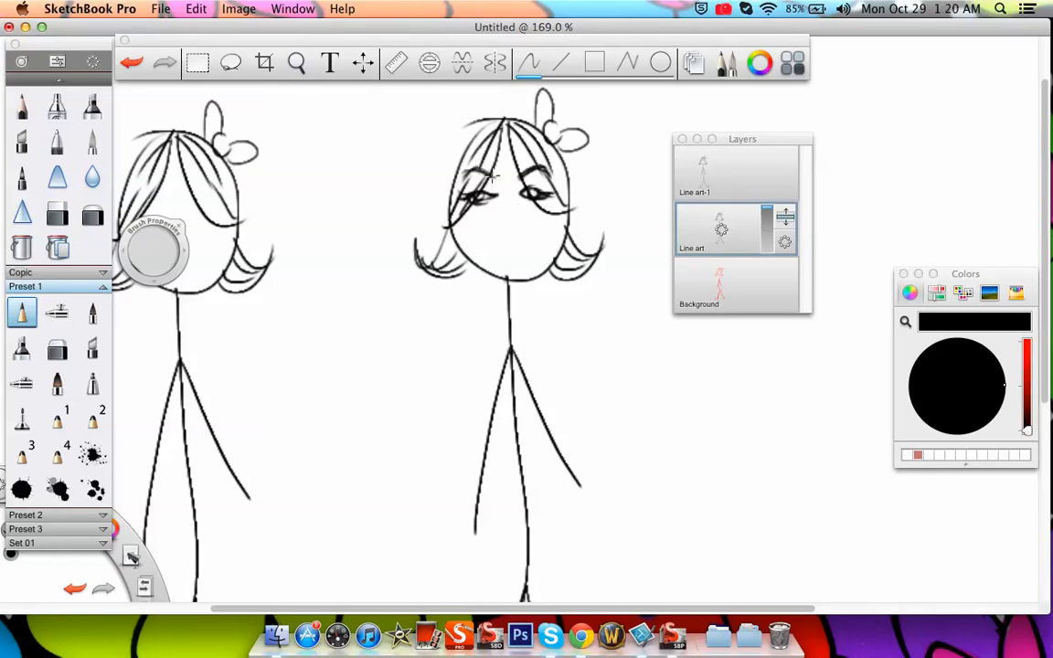
pyautogui.moveTo(500, 239); pyautogui.dragTo(518, 238)
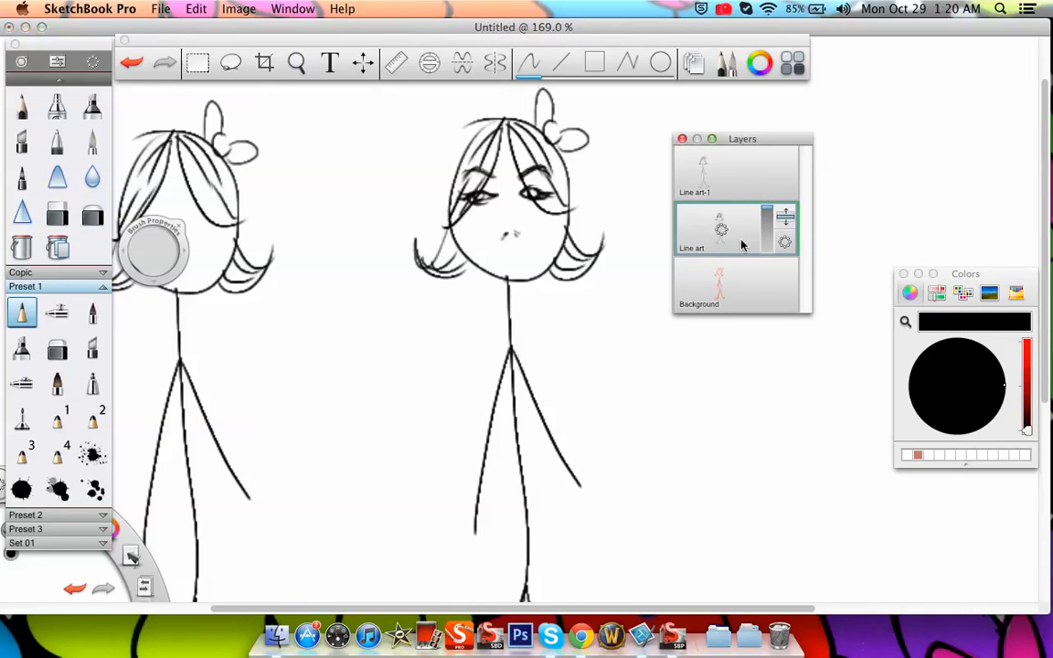
# Duplicate the Line art layer and lower the opacity of the one underneath to zero
pyautogui.moveTo(739, 230); pyautogui.dragTo(715, 216)
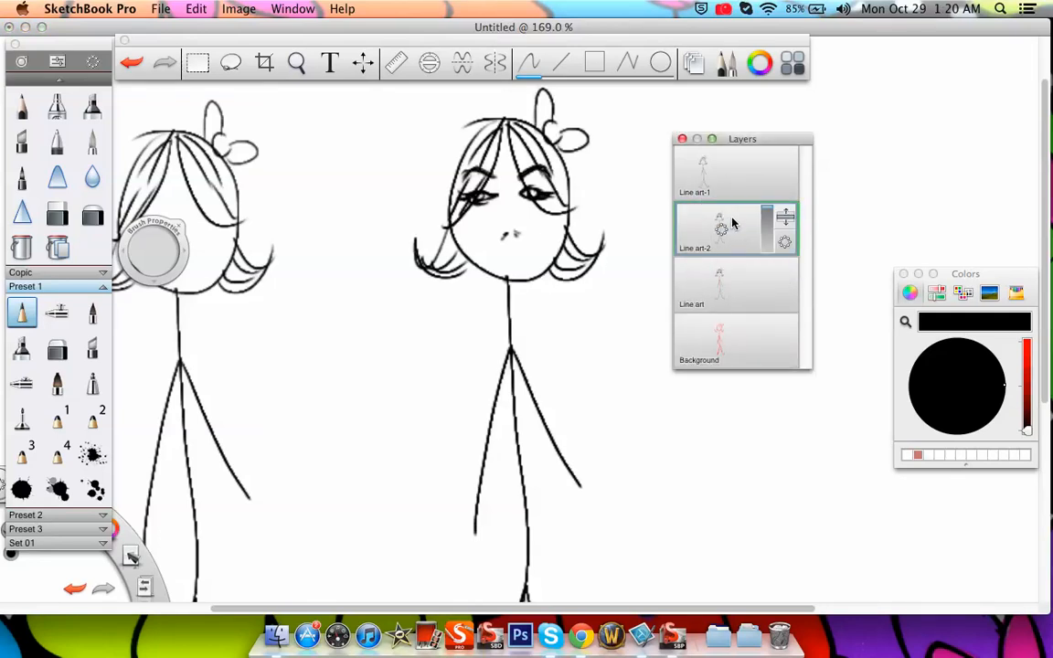
pyautogui.click(763, 283)
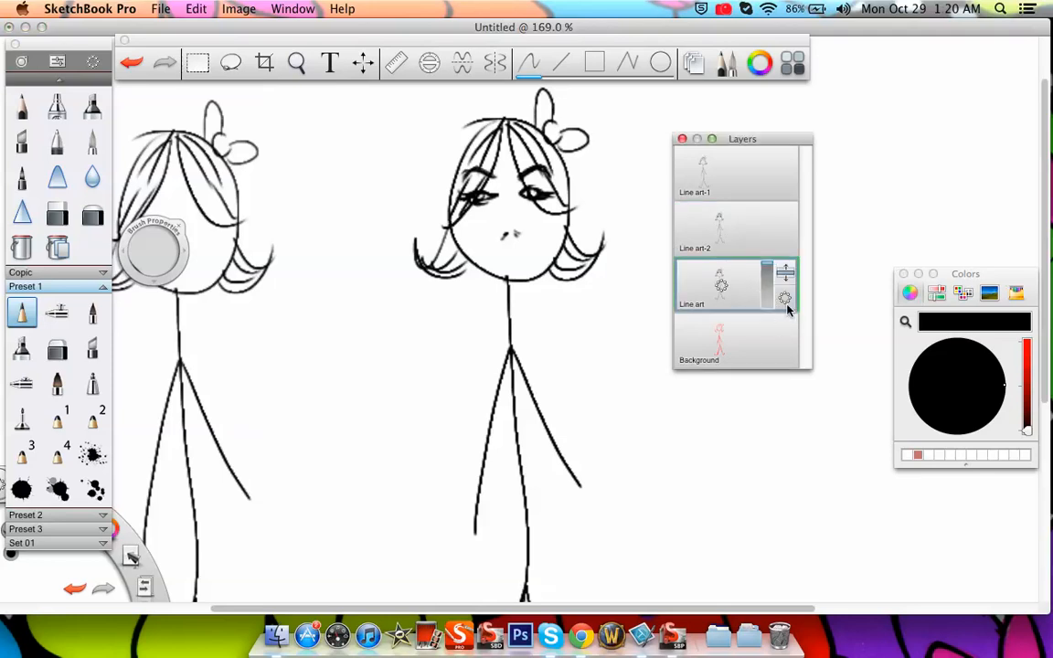
pyautogui.moveTo(766, 270); pyautogui.dragTo(770, 341)
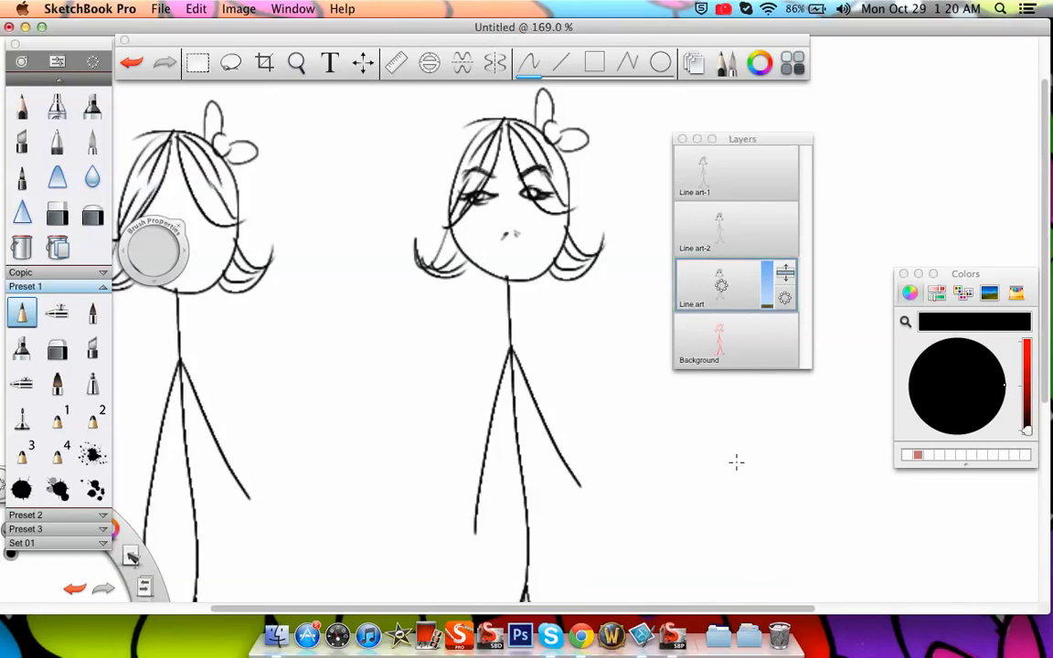
# Draw lips on the original figure's face on the Line art-2 layer
pyautogui.click(759, 221)
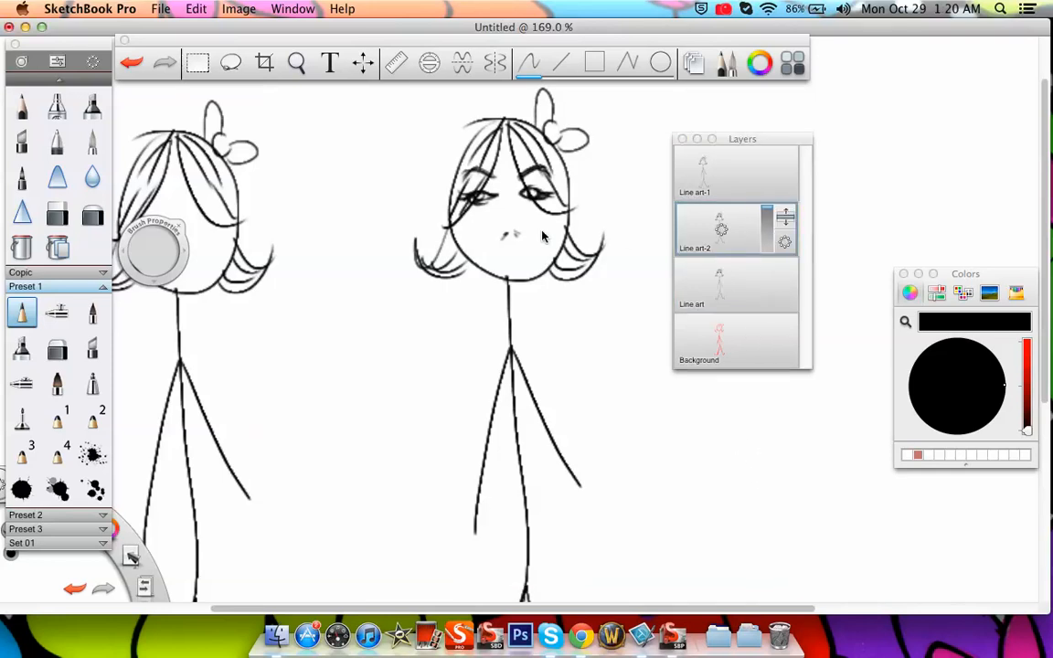
pyautogui.moveTo(503, 252)
pyautogui.mouseDown()
pyautogui.moveTo(530, 257)
pyautogui.moveTo(484, 262)
pyautogui.moveTo(531, 257)
pyautogui.moveTo(501, 266)
pyautogui.moveTo(530, 258)
pyautogui.moveTo(505, 276)
pyautogui.mouseUp()
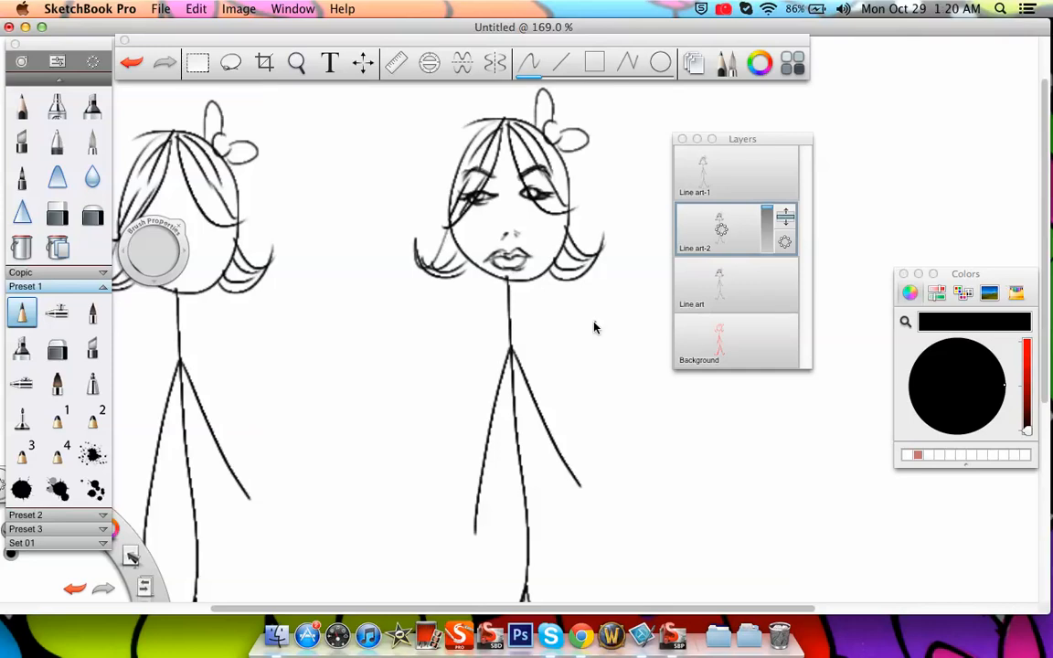
# Try deleting the hidden Line art layer, then undo the deletion
pyautogui.moveTo(753, 284); pyautogui.dragTo(789, 265)
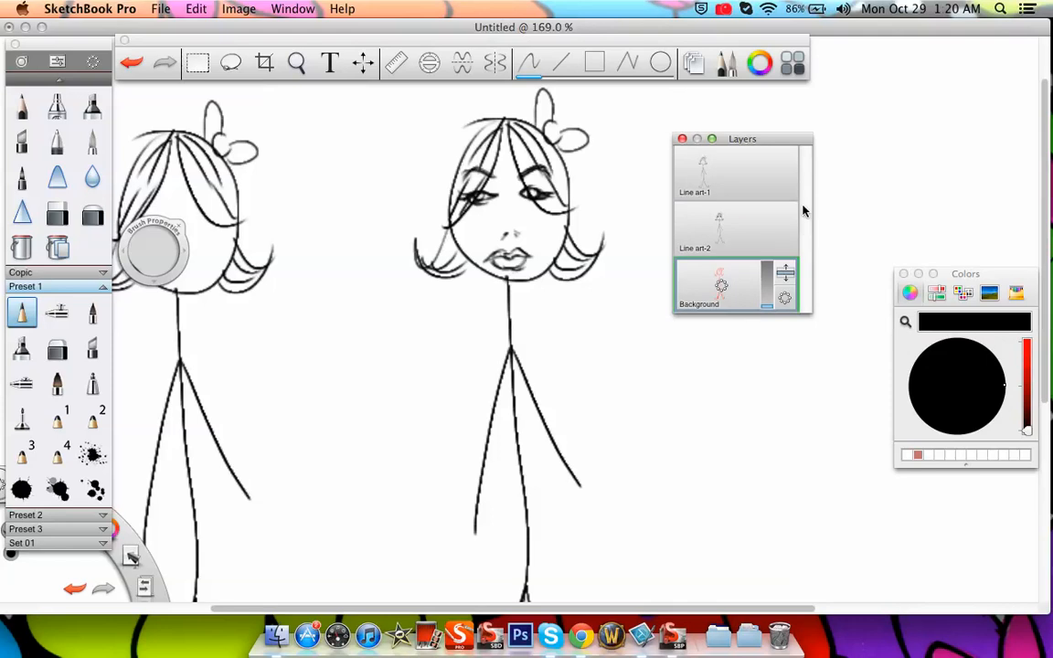
pyautogui.click(131, 62)
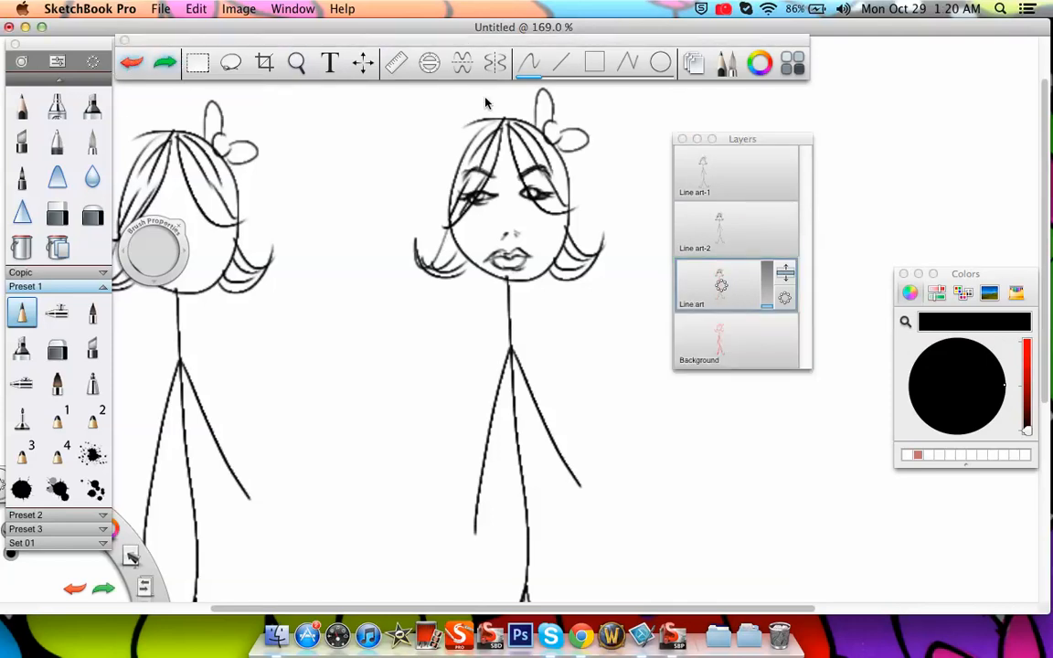
# Merge the Line art-2 layer with the Line art layer below it
pyautogui.click(720, 220)
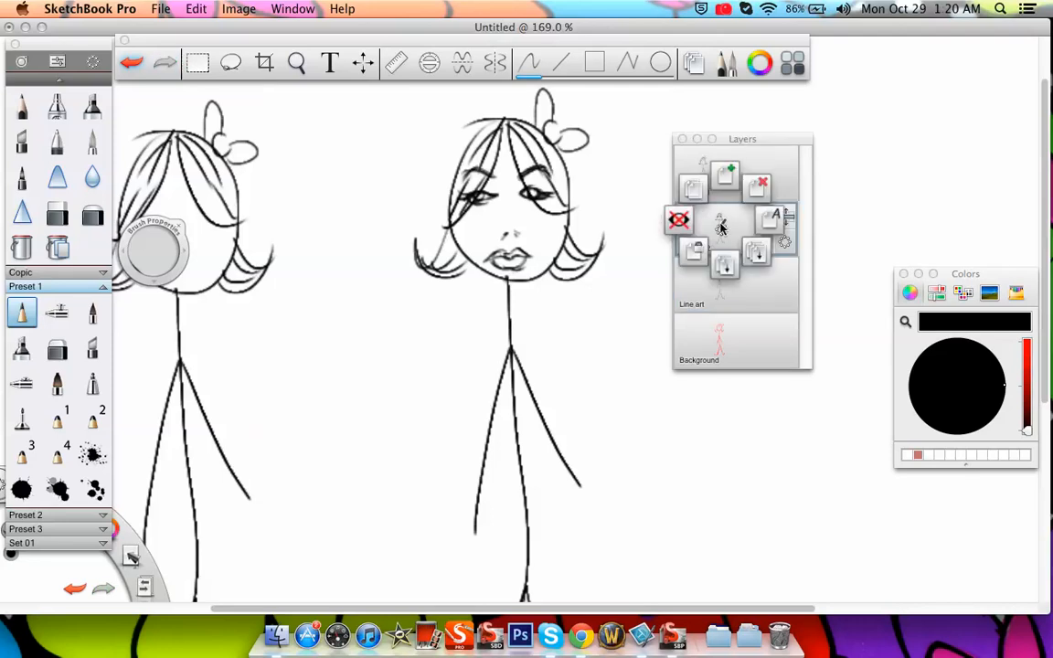
pyautogui.click(728, 268)
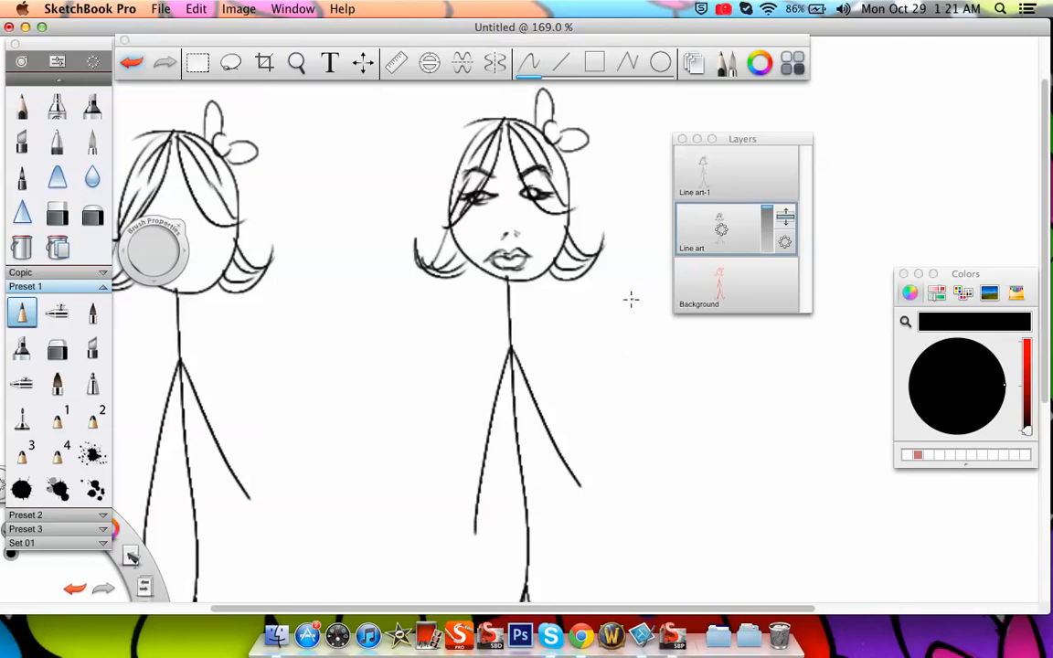
# Draw a downward arrow above the faceless figure's head on the Line art layer
pyautogui.press('space')
pyautogui.moveTo(417, 268)
pyautogui.mouseDown()
pyautogui.moveTo(371, 331)
pyautogui.moveTo(388, 413)
pyautogui.moveTo(555, 418)
pyautogui.mouseUp()
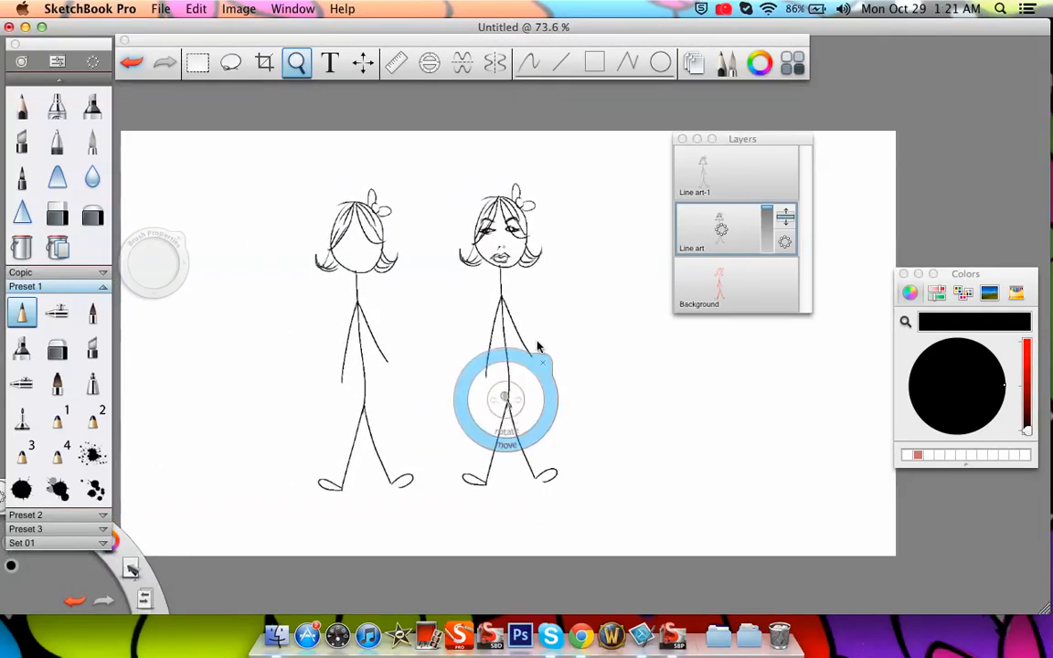
pyautogui.click(551, 270)
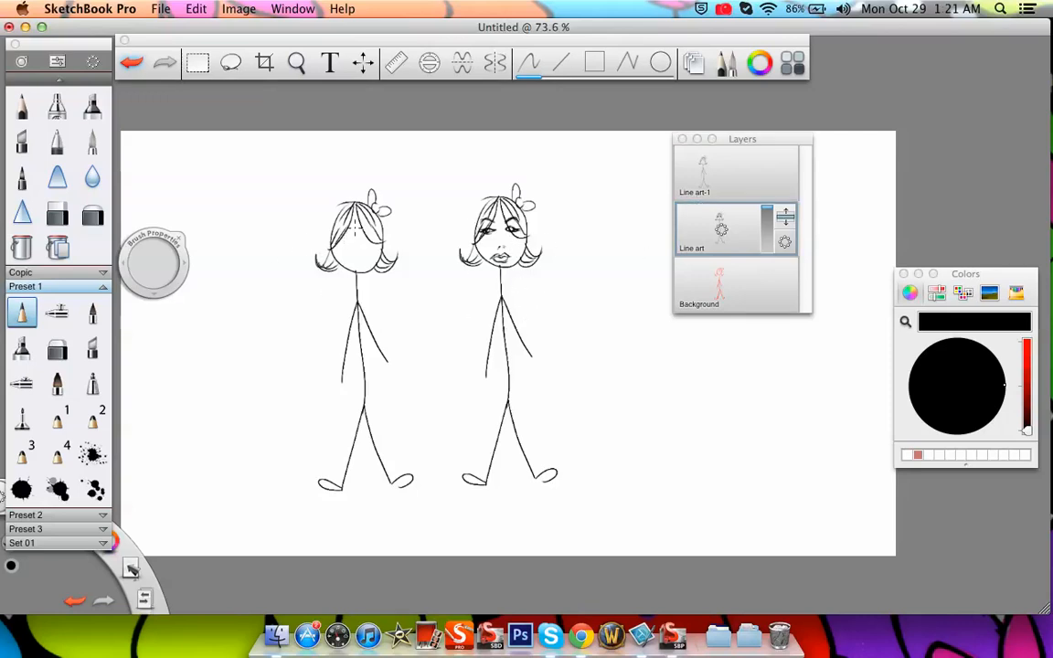
pyautogui.moveTo(356, 155); pyautogui.dragTo(356, 187)
pyautogui.moveTo(345, 170); pyautogui.dragTo(367, 171)
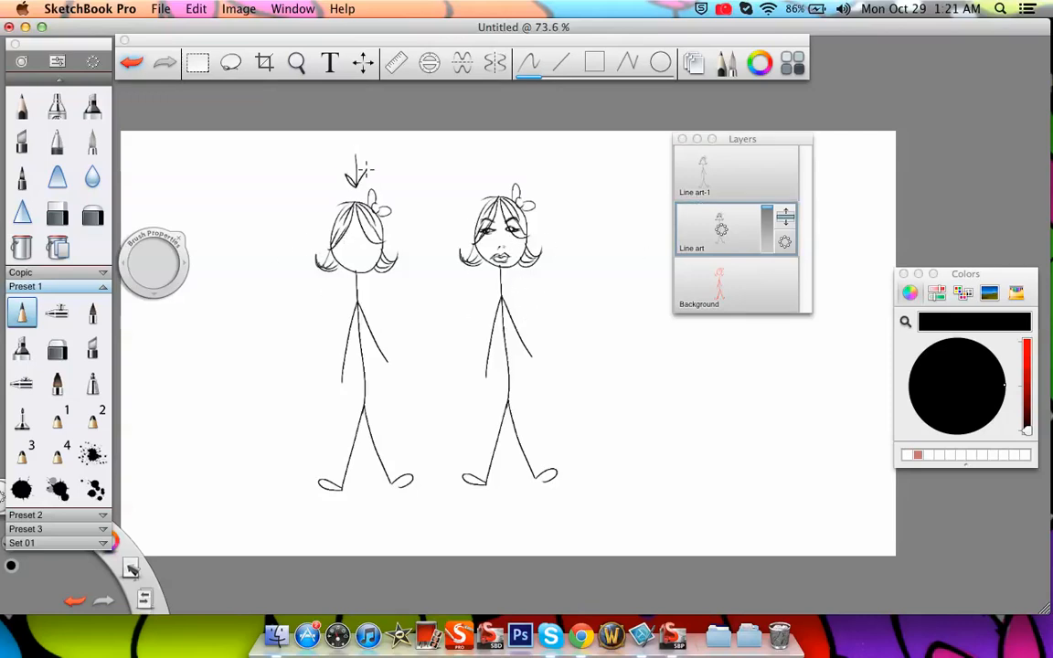
# On the Line art-1 layer, draw a smiling face with closed eyes on the faceless figure
pyautogui.click(737, 177)
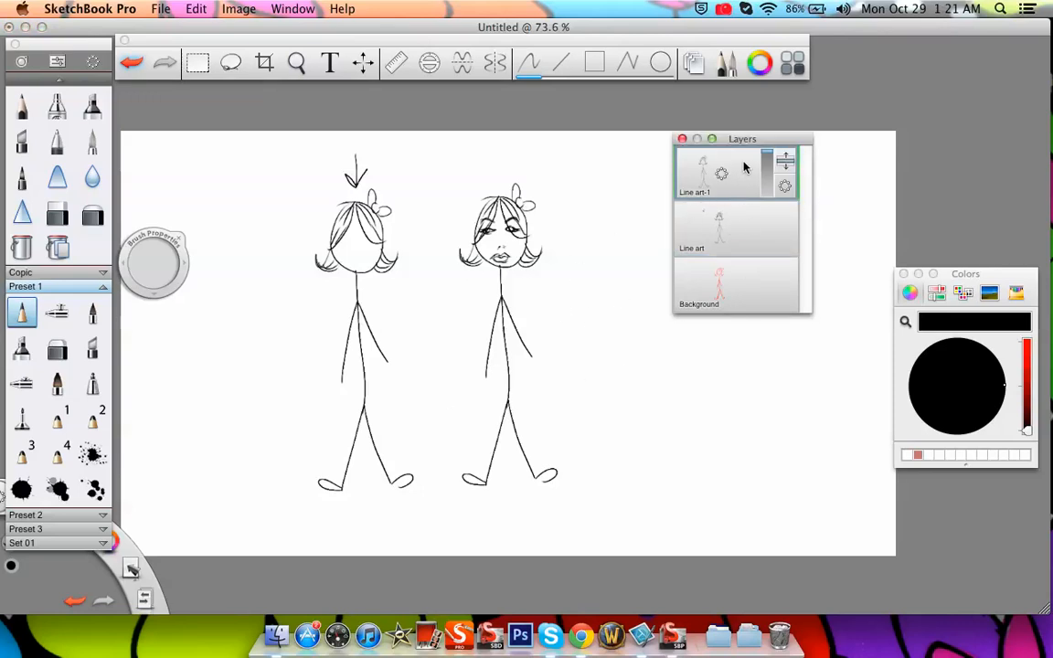
pyautogui.moveTo(357, 240)
pyautogui.mouseDown()
pyautogui.moveTo(368, 240)
pyautogui.moveTo(335, 243)
pyautogui.moveTo(364, 253)
pyautogui.mouseUp()
# Delete the Line art layer with the frowning figure, and move the Line art-1 figure toward the canvas centre
pyautogui.click(741, 230)
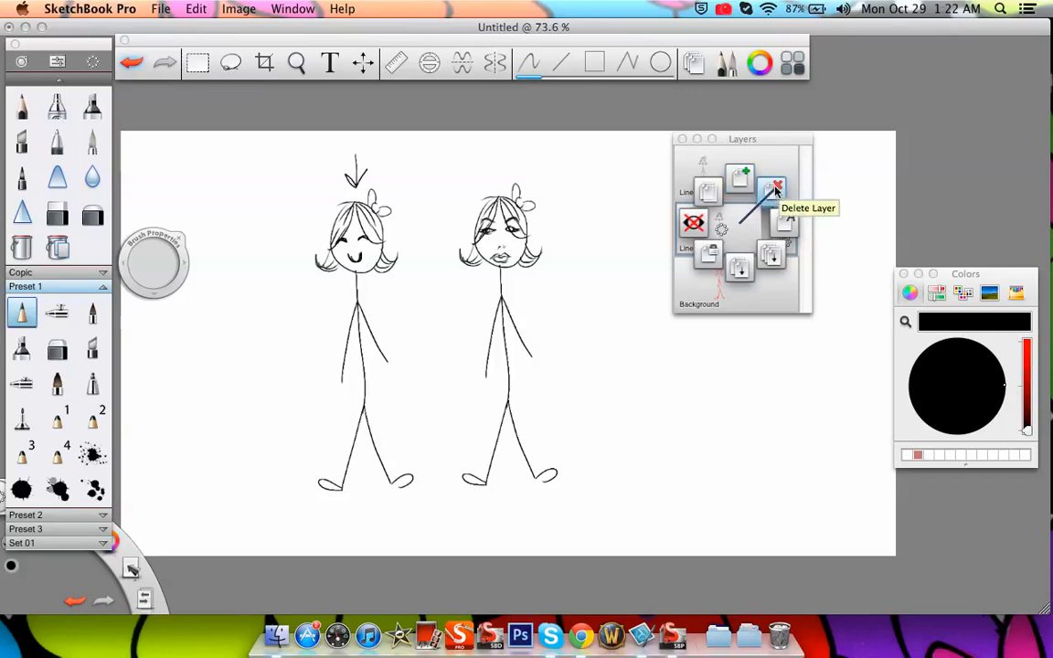
pyautogui.click(771, 192)
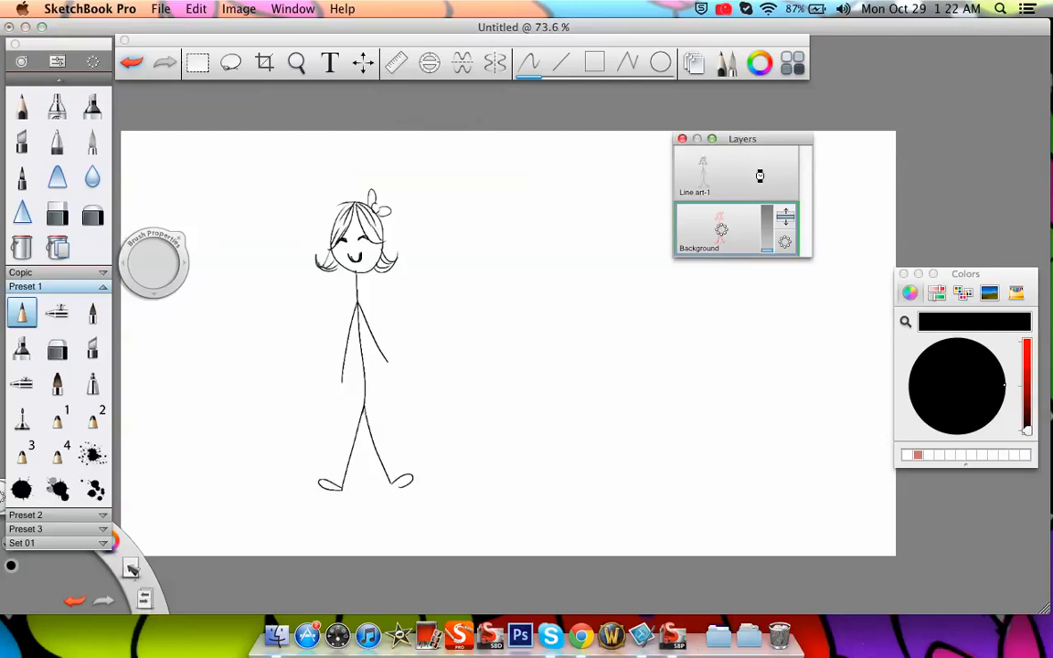
pyautogui.click(752, 172)
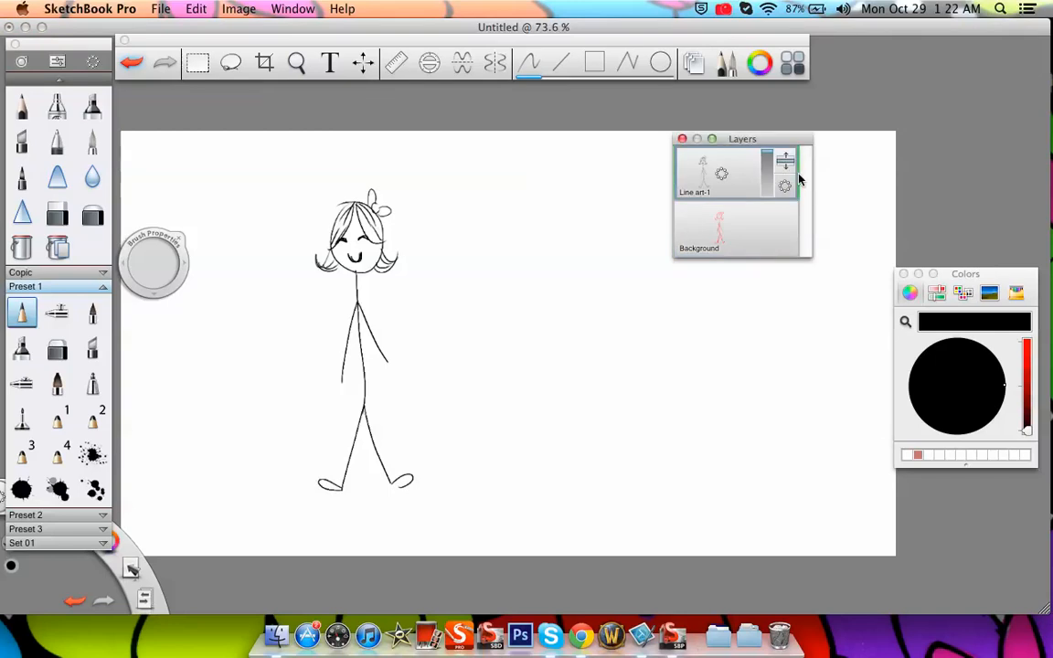
pyautogui.click(363, 62)
pyautogui.moveTo(434, 212)
pyautogui.mouseDown()
pyautogui.moveTo(536, 235)
pyautogui.moveTo(599, 226)
pyautogui.moveTo(558, 212)
pyautogui.mouseUp()
pyautogui.click(579, 163)
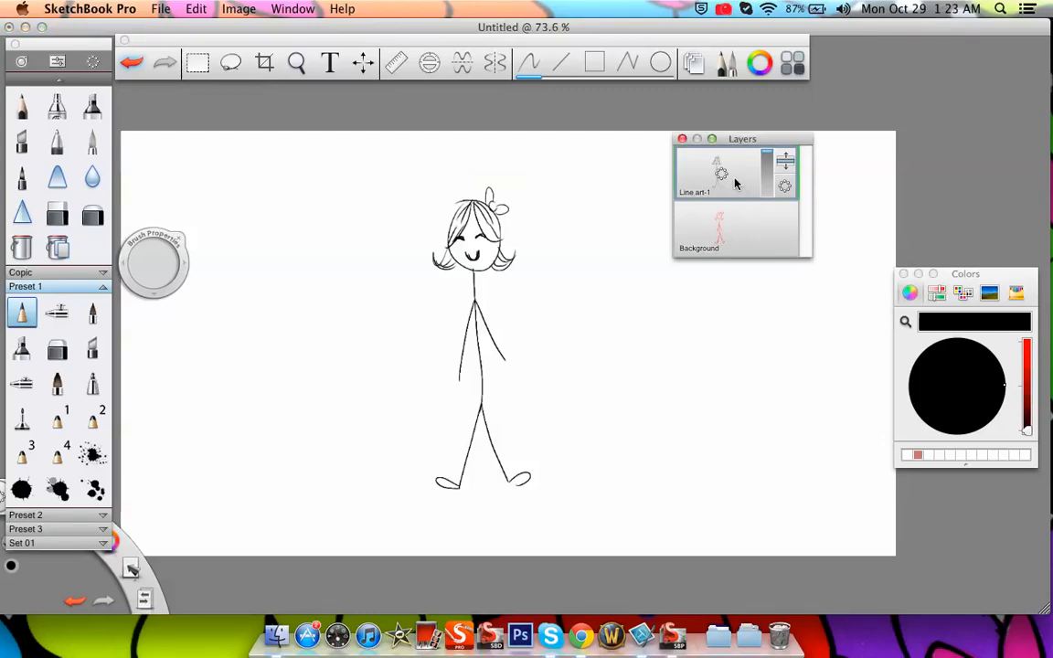
# Add a layer above Line art-1 and paint over the figure's whole head in bright magenta with an enlarged brush
pyautogui.moveTo(737, 164); pyautogui.dragTo(736, 136)
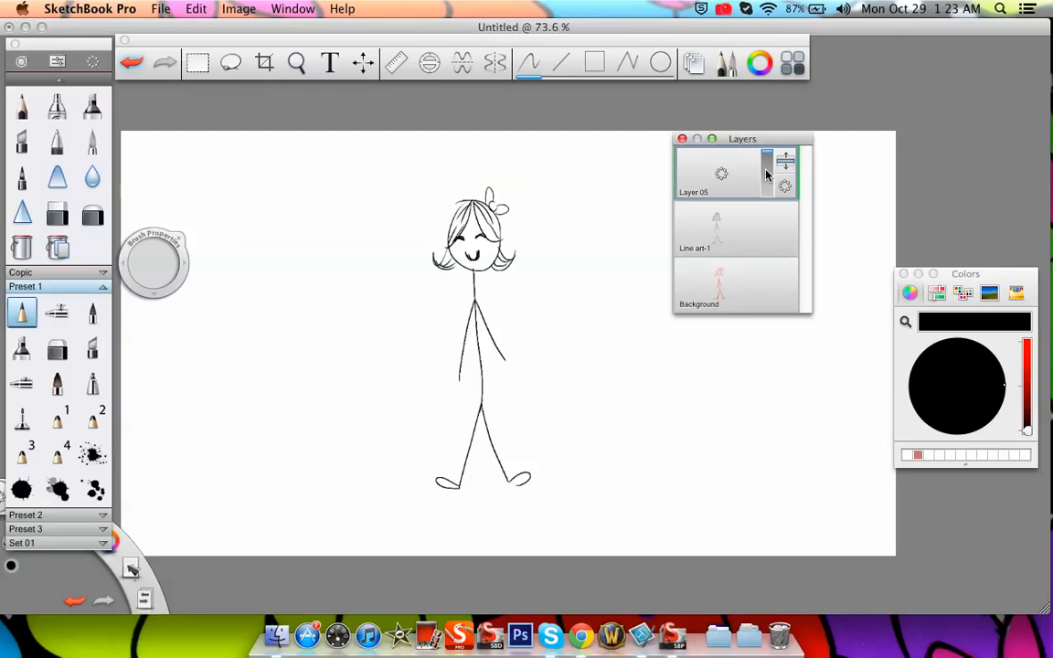
pyautogui.click(297, 62)
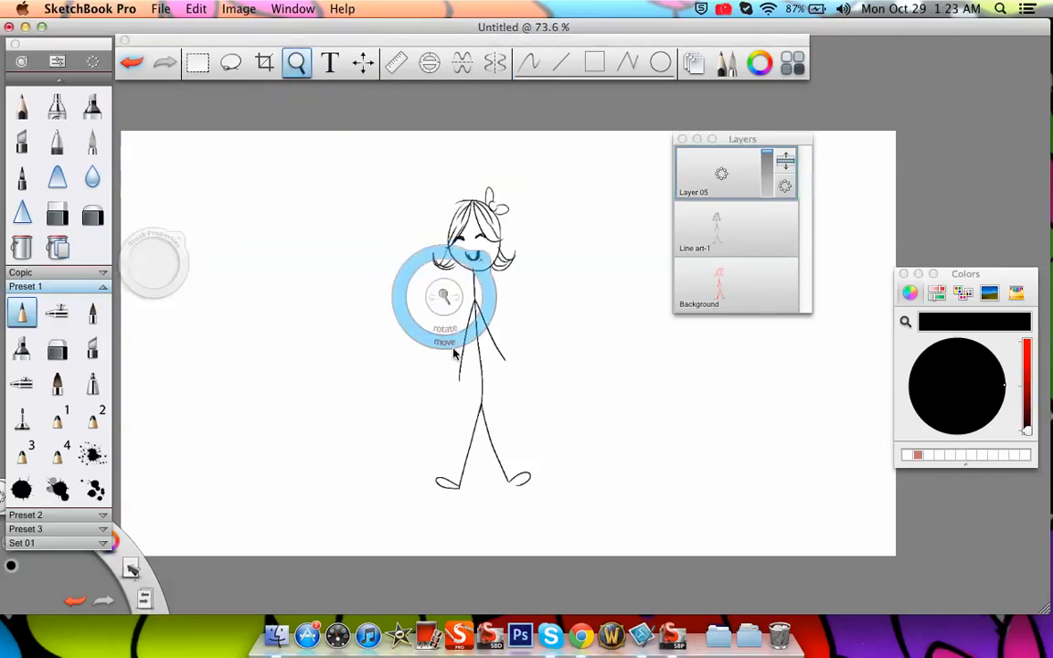
pyautogui.moveTo(441, 299); pyautogui.dragTo(477, 189)
pyautogui.moveTo(527, 244); pyautogui.dragTo(453, 340)
pyautogui.moveTo(482, 295); pyautogui.dragTo(504, 205)
pyautogui.click(505, 201)
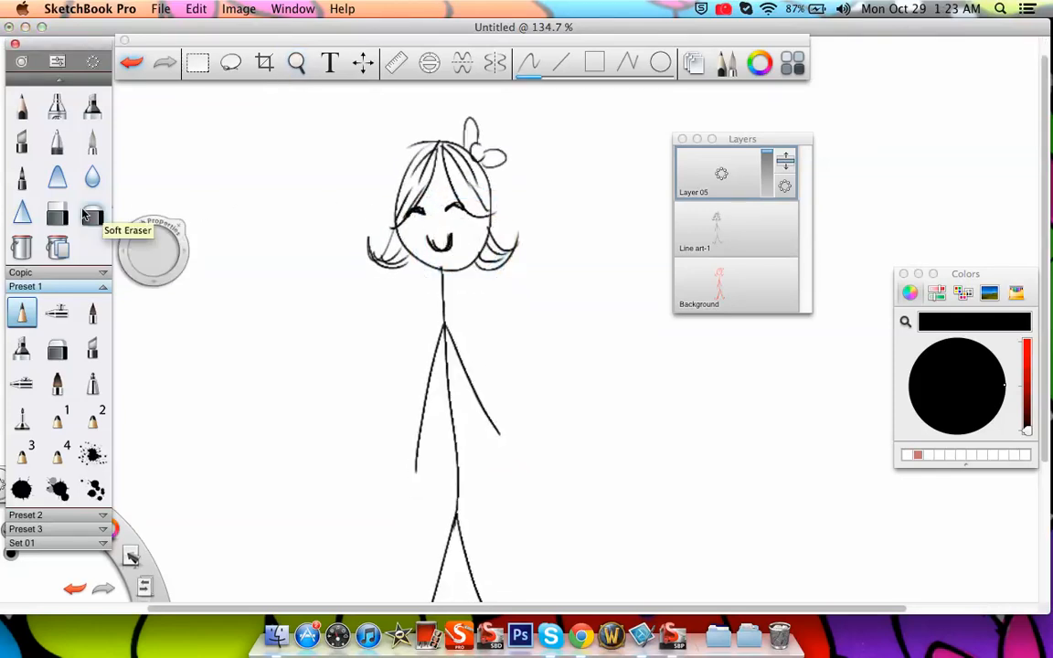
pyautogui.moveTo(1027, 430); pyautogui.dragTo(1030, 336)
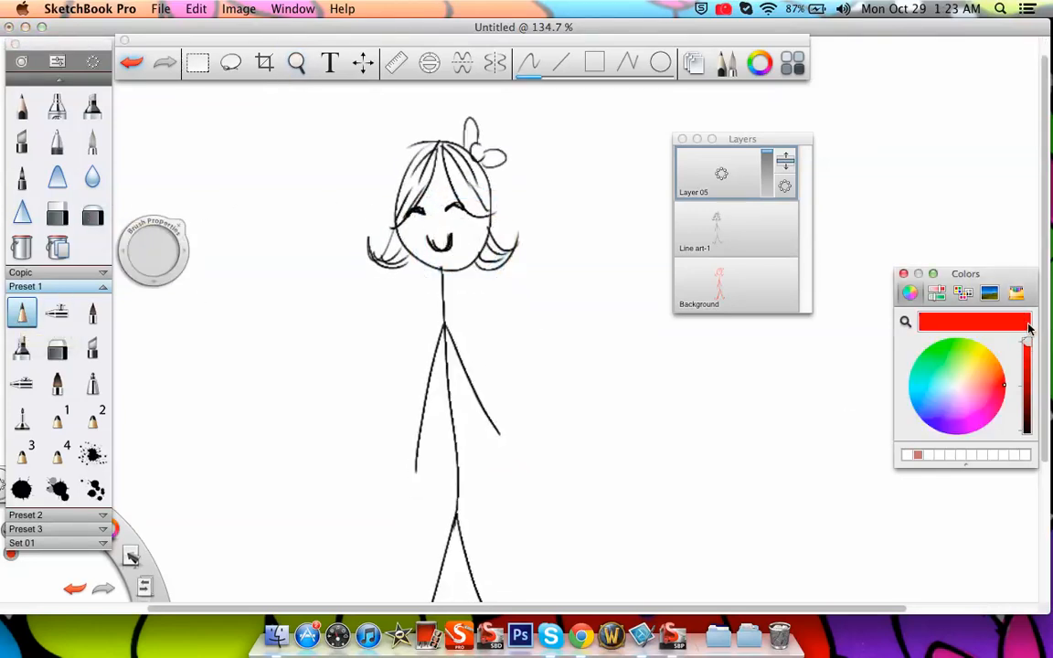
pyautogui.click(975, 386)
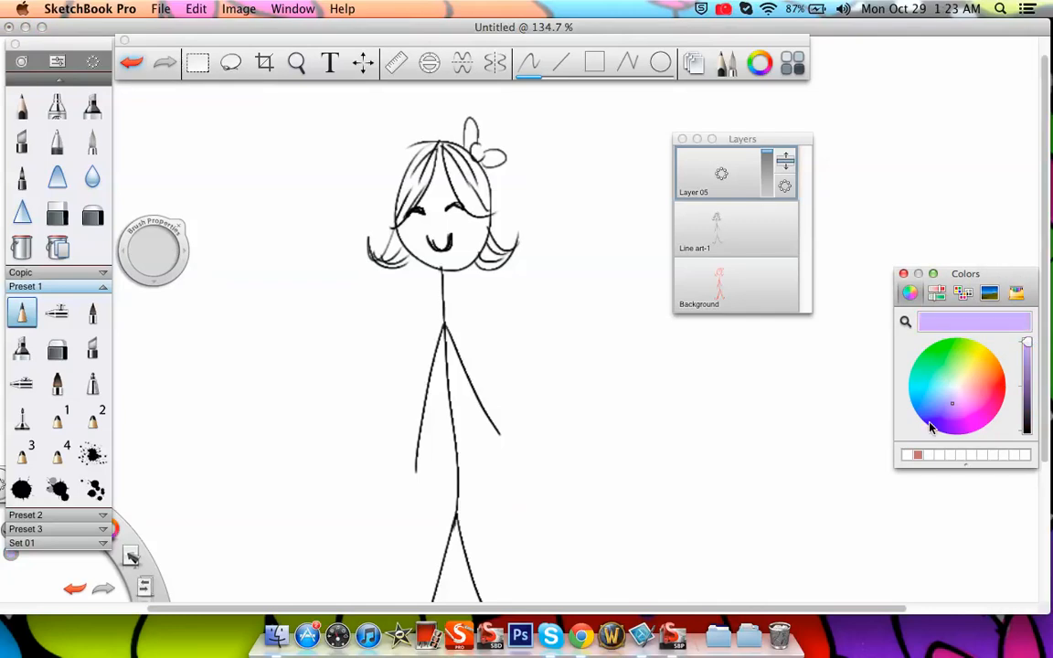
pyautogui.click(976, 433)
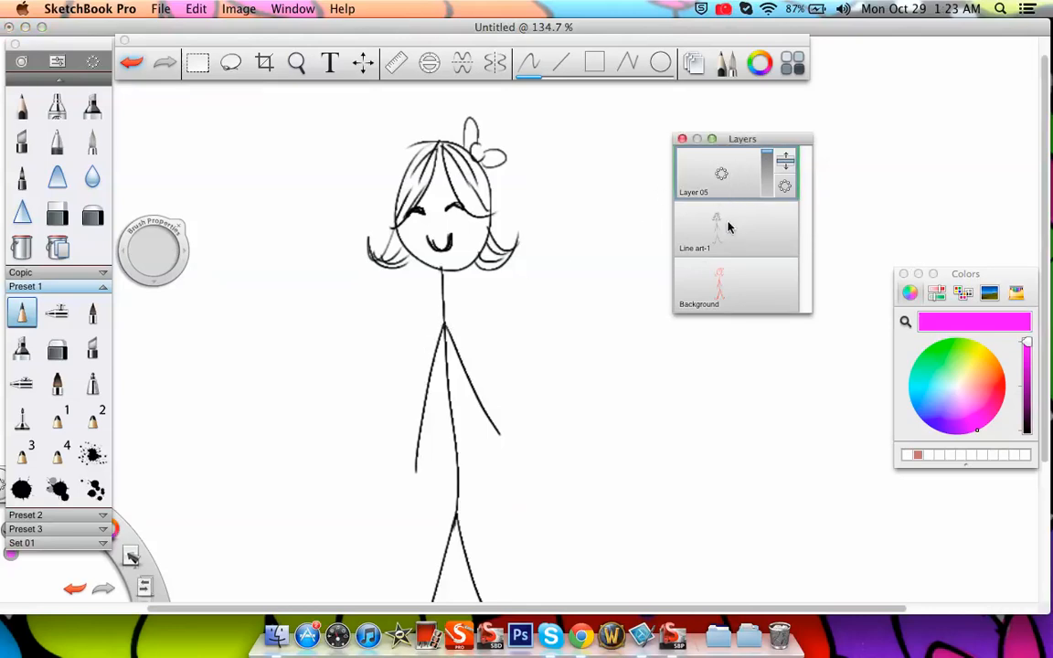
pyautogui.moveTo(457, 203)
pyautogui.mouseDown()
pyautogui.moveTo(432, 239)
pyautogui.moveTo(456, 220)
pyautogui.mouseUp()
pyautogui.moveTo(140, 261); pyautogui.dragTo(283, 301)
pyautogui.moveTo(416, 169)
pyautogui.mouseDown()
pyautogui.moveTo(438, 229)
pyautogui.moveTo(409, 194)
pyautogui.moveTo(379, 206)
pyautogui.moveTo(450, 238)
pyautogui.mouseUp()
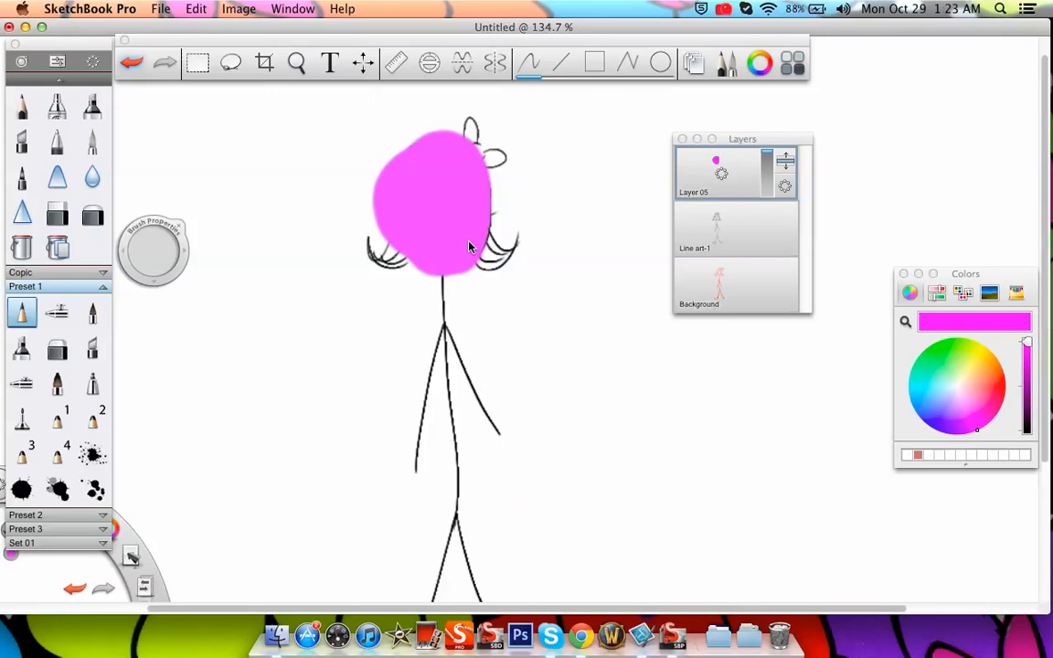
# Reorder the magenta layer so it sits beneath Line art-1 and above Background
pyautogui.click(788, 165)
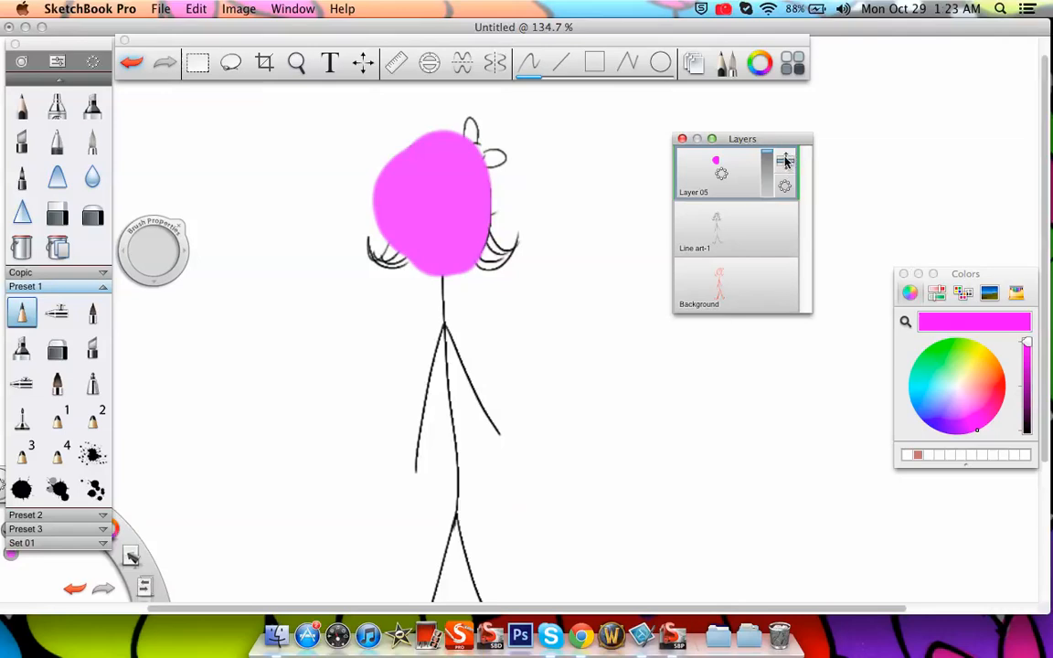
pyautogui.moveTo(784, 161); pyautogui.dragTo(782, 275)
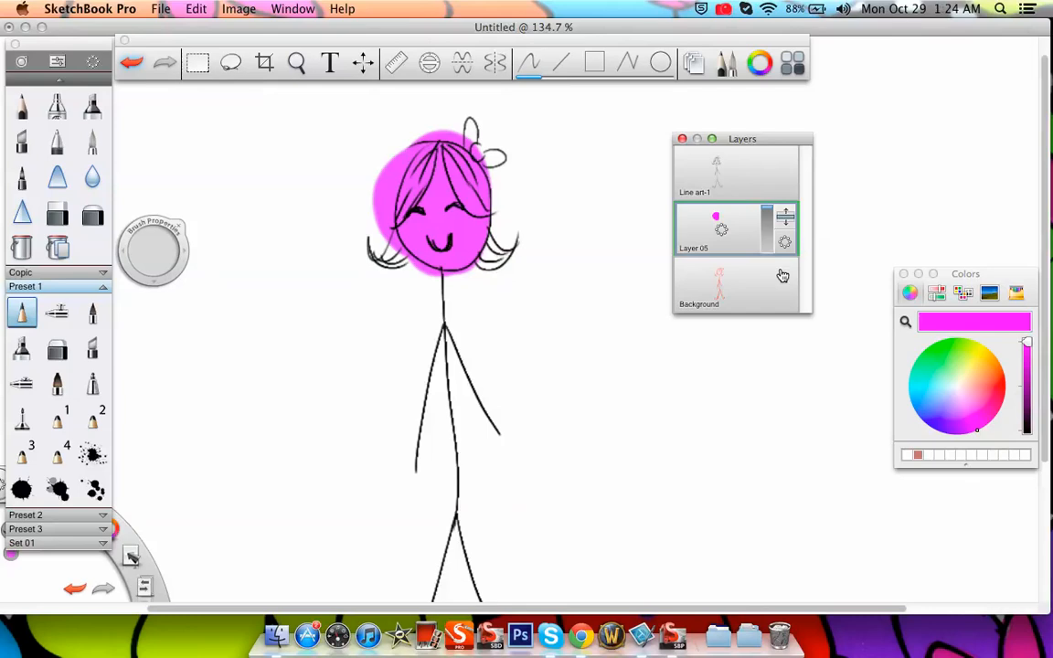
# Use the Soft Eraser to trim the magenta spilling past the left side of the head on Layer 05
pyautogui.press('space')
pyautogui.moveTo(457, 363)
pyautogui.mouseDown()
pyautogui.moveTo(454, 336)
pyautogui.moveTo(522, 315)
pyautogui.mouseUp()
pyautogui.moveTo(475, 174); pyautogui.dragTo(522, 437)
pyautogui.moveTo(565, 394); pyautogui.dragTo(471, 391)
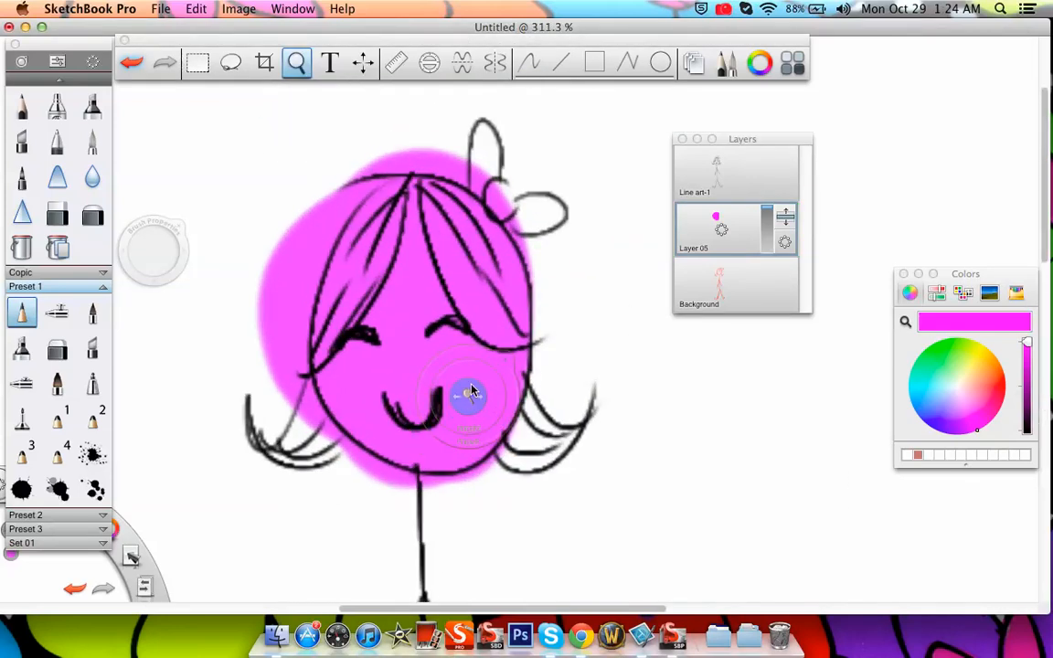
pyautogui.moveTo(472, 391)
pyautogui.mouseDown()
pyautogui.moveTo(429, 352)
pyautogui.moveTo(425, 332)
pyautogui.moveTo(472, 327)
pyautogui.mouseUp()
pyautogui.moveTo(427, 377); pyautogui.dragTo(401, 346)
pyautogui.moveTo(462, 367); pyautogui.dragTo(497, 404)
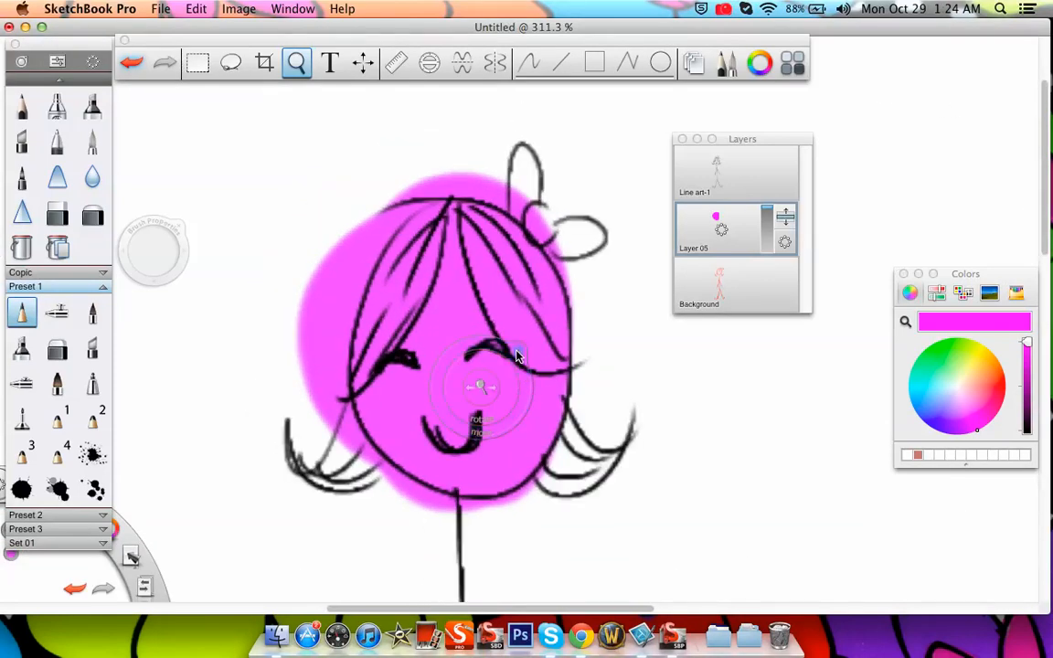
pyautogui.click(92, 214)
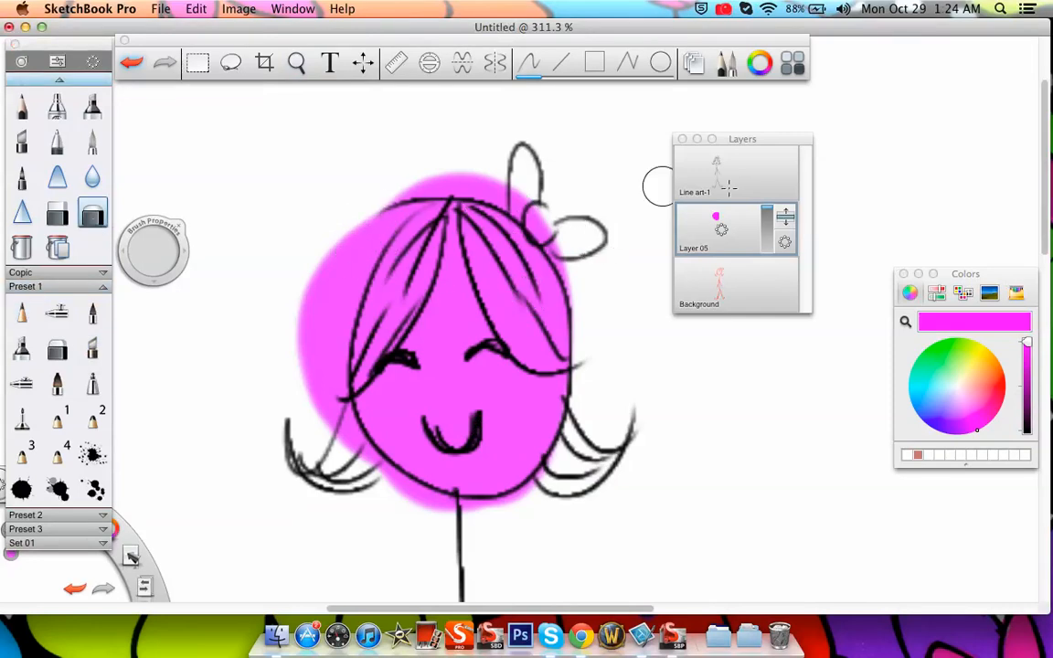
pyautogui.moveTo(308, 284)
pyautogui.mouseDown()
pyautogui.moveTo(331, 233)
pyautogui.moveTo(320, 228)
pyautogui.mouseUp()
# Erase the remaining magenta from the hair and around the face outline with the Preset 1 eraser, undoing stray strokes
pyautogui.click(57, 348)
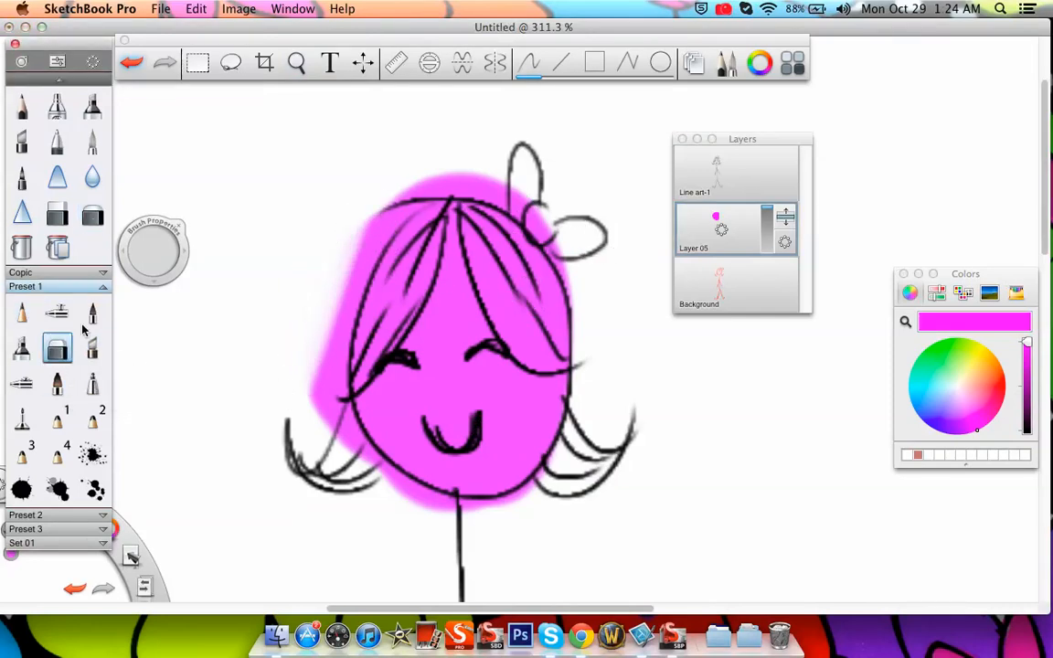
pyautogui.moveTo(296, 296)
pyautogui.mouseDown()
pyautogui.moveTo(310, 359)
pyautogui.moveTo(370, 229)
pyautogui.moveTo(329, 347)
pyautogui.moveTo(423, 238)
pyautogui.moveTo(384, 302)
pyautogui.moveTo(402, 187)
pyautogui.moveTo(415, 174)
pyautogui.moveTo(359, 231)
pyautogui.moveTo(454, 176)
pyautogui.moveTo(536, 215)
pyautogui.moveTo(505, 238)
pyautogui.mouseUp()
pyautogui.press('super+z')
pyautogui.moveTo(517, 197)
pyautogui.mouseDown()
pyautogui.moveTo(551, 222)
pyautogui.moveTo(530, 216)
pyautogui.moveTo(526, 226)
pyautogui.moveTo(473, 190)
pyautogui.moveTo(519, 282)
pyautogui.moveTo(523, 325)
pyautogui.moveTo(490, 260)
pyautogui.moveTo(500, 313)
pyautogui.moveTo(533, 345)
pyautogui.moveTo(527, 353)
pyautogui.moveTo(520, 341)
pyautogui.moveTo(569, 356)
pyautogui.moveTo(547, 336)
pyautogui.moveTo(528, 279)
pyautogui.moveTo(559, 279)
pyautogui.mouseUp()
pyautogui.moveTo(377, 457)
pyautogui.mouseDown()
pyautogui.moveTo(360, 483)
pyautogui.moveTo(427, 537)
pyautogui.moveTo(335, 431)
pyautogui.moveTo(464, 539)
pyautogui.moveTo(345, 434)
pyautogui.moveTo(404, 482)
pyautogui.moveTo(495, 521)
pyautogui.moveTo(476, 504)
pyautogui.moveTo(397, 495)
pyautogui.moveTo(595, 487)
pyautogui.mouseUp()
pyautogui.press('super+z')
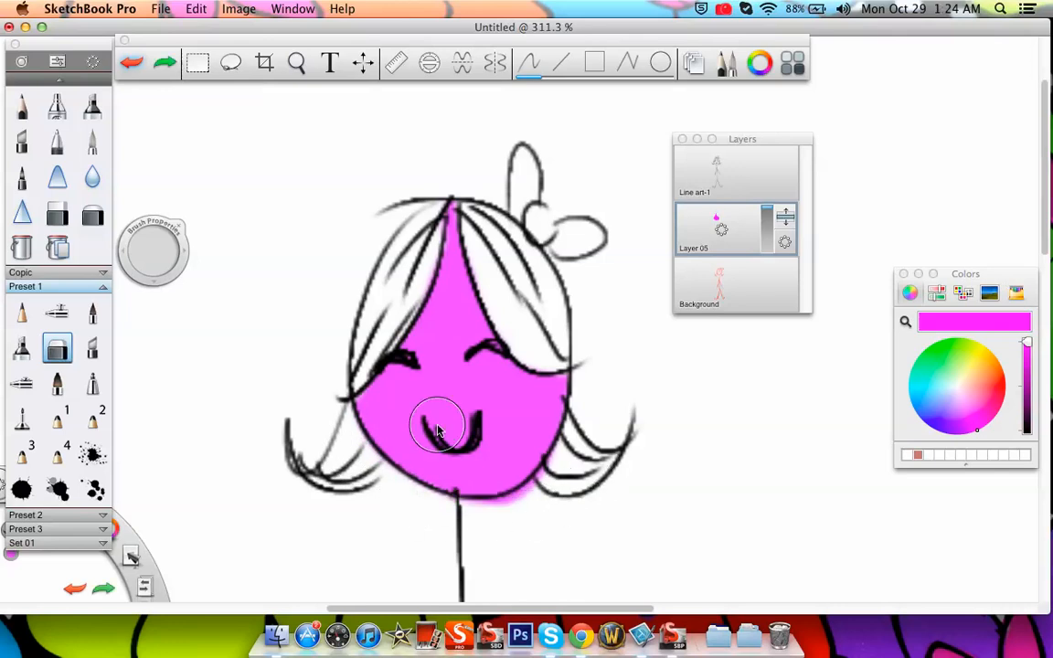
pyautogui.moveTo(504, 506)
pyautogui.mouseDown()
pyautogui.moveTo(539, 496)
pyautogui.moveTo(493, 512)
pyautogui.moveTo(574, 464)
pyautogui.moveTo(513, 510)
pyautogui.mouseUp()
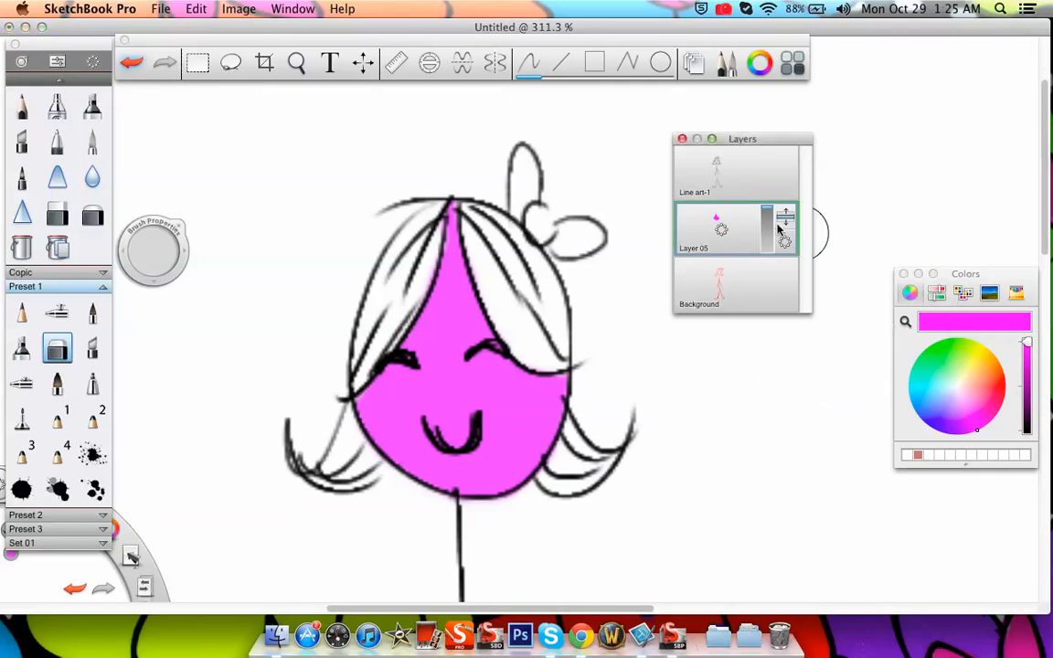
# Add a layer above Layer 05 and airbrush dark purple shadows on the face along the edges of the hair
pyautogui.click(732, 190)
pyautogui.click(731, 180)
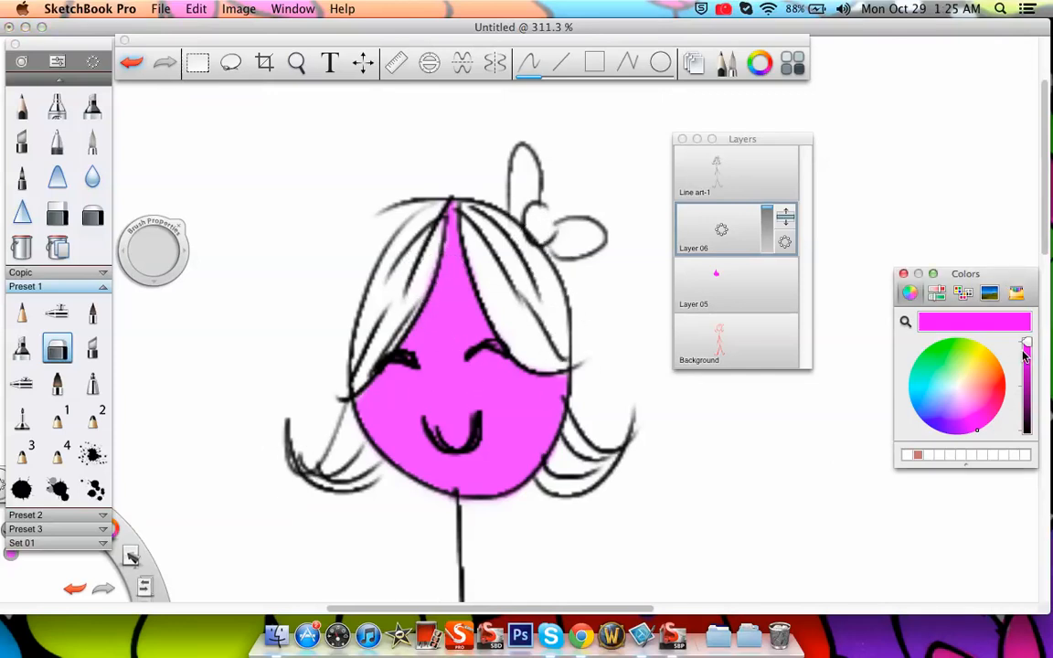
pyautogui.moveTo(1026, 344); pyautogui.dragTo(1027, 391)
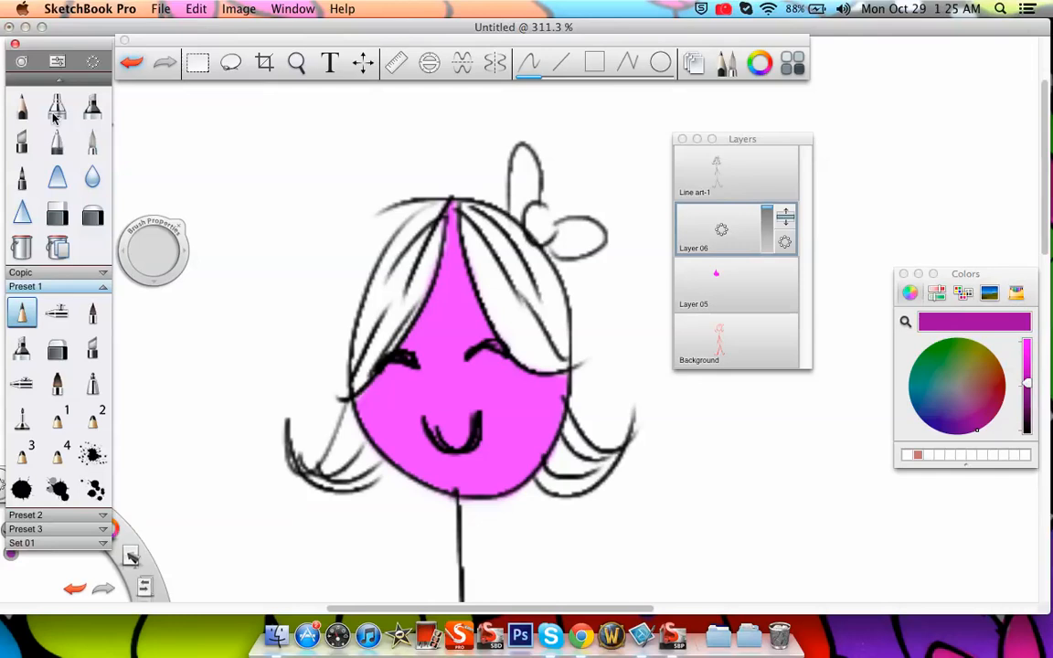
pyautogui.click(57, 107)
pyautogui.moveTo(169, 264)
pyautogui.mouseDown()
pyautogui.moveTo(200, 263)
pyautogui.moveTo(157, 271)
pyautogui.moveTo(186, 266)
pyautogui.mouseUp()
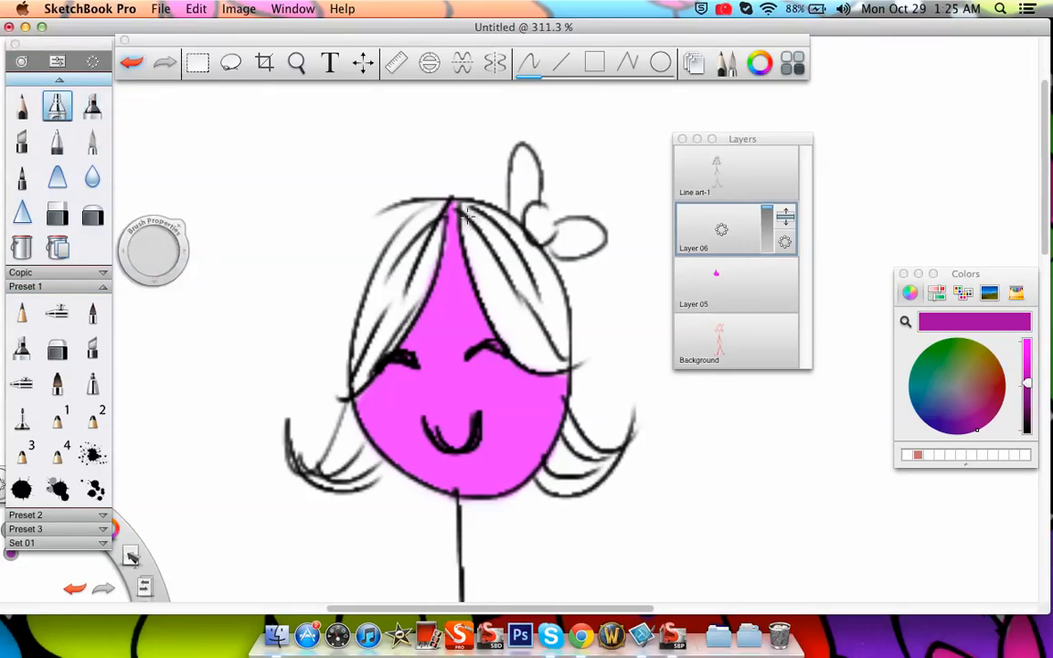
pyautogui.moveTo(473, 288)
pyautogui.mouseDown()
pyautogui.moveTo(454, 202)
pyautogui.moveTo(480, 304)
pyautogui.moveTo(537, 373)
pyautogui.moveTo(498, 340)
pyautogui.moveTo(569, 388)
pyautogui.moveTo(541, 379)
pyautogui.mouseUp()
pyautogui.moveTo(485, 304)
pyautogui.mouseDown()
pyautogui.moveTo(521, 343)
pyautogui.moveTo(614, 324)
pyautogui.mouseUp()
pyautogui.moveTo(446, 221)
pyautogui.mouseDown()
pyautogui.moveTo(353, 393)
pyautogui.moveTo(464, 210)
pyautogui.moveTo(348, 394)
pyautogui.moveTo(471, 208)
pyautogui.moveTo(356, 369)
pyautogui.moveTo(452, 240)
pyautogui.moveTo(354, 392)
pyautogui.moveTo(452, 216)
pyautogui.moveTo(329, 388)
pyautogui.moveTo(452, 238)
pyautogui.moveTo(367, 346)
pyautogui.moveTo(382, 361)
pyautogui.moveTo(431, 273)
pyautogui.moveTo(310, 411)
pyautogui.mouseUp()
pyautogui.moveTo(439, 249); pyautogui.dragTo(384, 389)
pyautogui.moveTo(498, 290)
pyautogui.mouseDown()
pyautogui.moveTo(528, 340)
pyautogui.moveTo(532, 298)
pyautogui.mouseUp()
# Erase the purple shading that spills onto the hair and outside the face on Layer 06
pyautogui.click(57, 348)
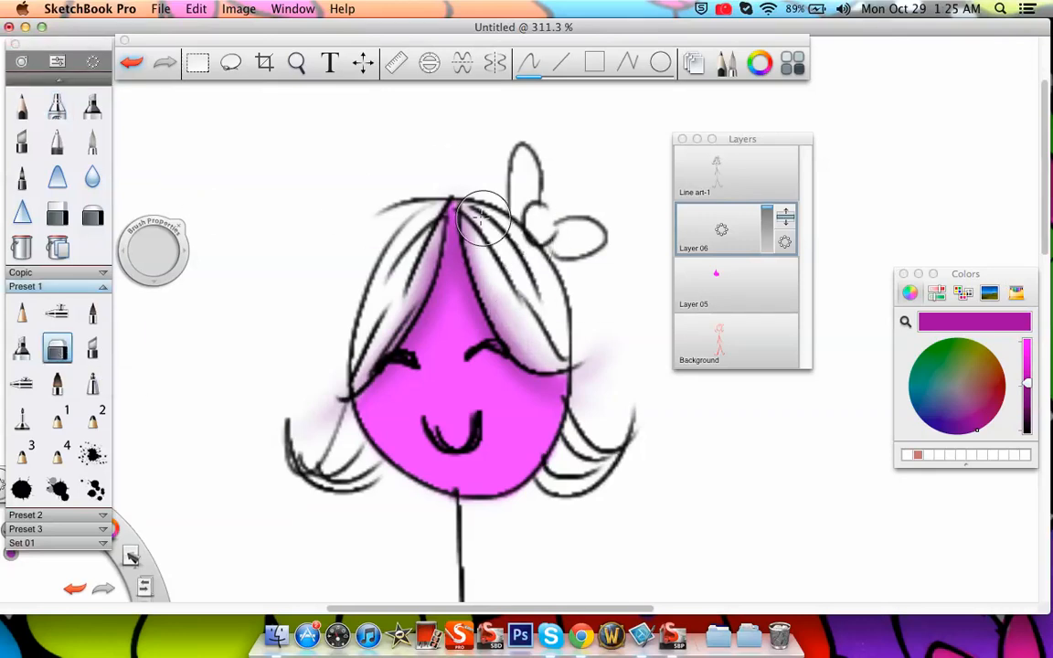
pyautogui.moveTo(157, 259); pyautogui.dragTo(163, 252)
pyautogui.moveTo(470, 220); pyautogui.dragTo(509, 327)
pyautogui.moveTo(468, 215); pyautogui.dragTo(508, 329)
pyautogui.moveTo(483, 269); pyautogui.dragTo(529, 356)
pyautogui.moveTo(503, 317)
pyautogui.mouseDown()
pyautogui.moveTo(536, 331)
pyautogui.moveTo(503, 289)
pyautogui.moveTo(545, 359)
pyautogui.moveTo(522, 354)
pyautogui.moveTo(581, 340)
pyautogui.moveTo(575, 434)
pyautogui.moveTo(596, 333)
pyautogui.moveTo(614, 349)
pyautogui.moveTo(601, 373)
pyautogui.mouseUp()
pyautogui.moveTo(428, 260)
pyautogui.mouseDown()
pyautogui.moveTo(366, 284)
pyautogui.moveTo(338, 313)
pyautogui.moveTo(397, 316)
pyautogui.moveTo(413, 296)
pyautogui.mouseUp()
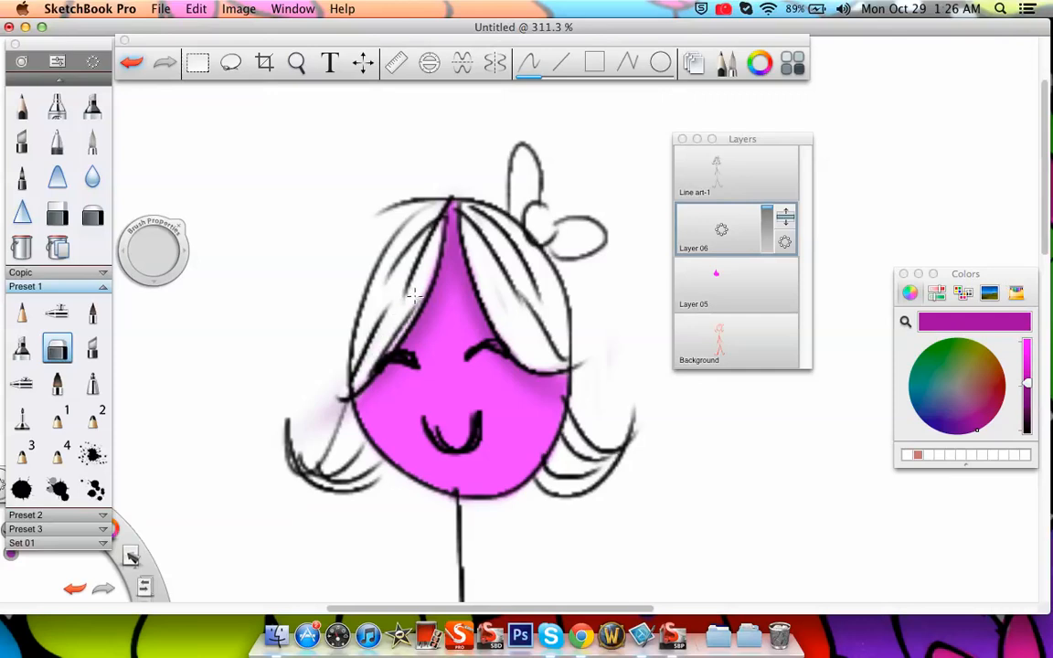
pyautogui.moveTo(324, 387)
pyautogui.mouseDown()
pyautogui.moveTo(326, 444)
pyautogui.moveTo(342, 417)
pyautogui.mouseUp()
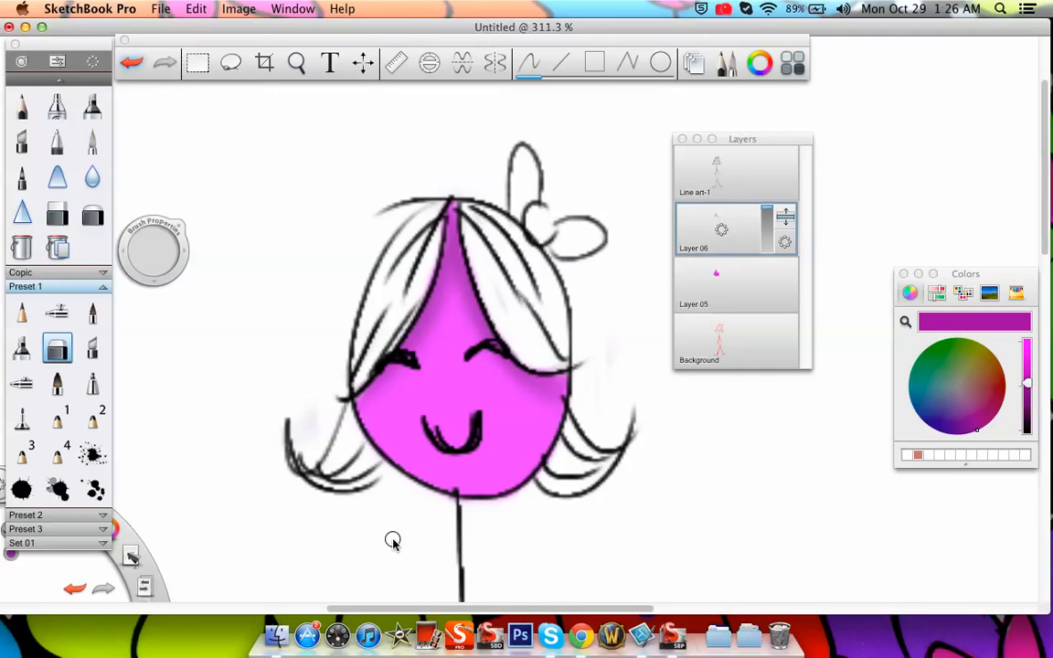
# Add a layer above Layer 06, sample the magenta from the face and lighten the airbrush colour to pale pink
pyautogui.moveTo(721, 229); pyautogui.dragTo(742, 194)
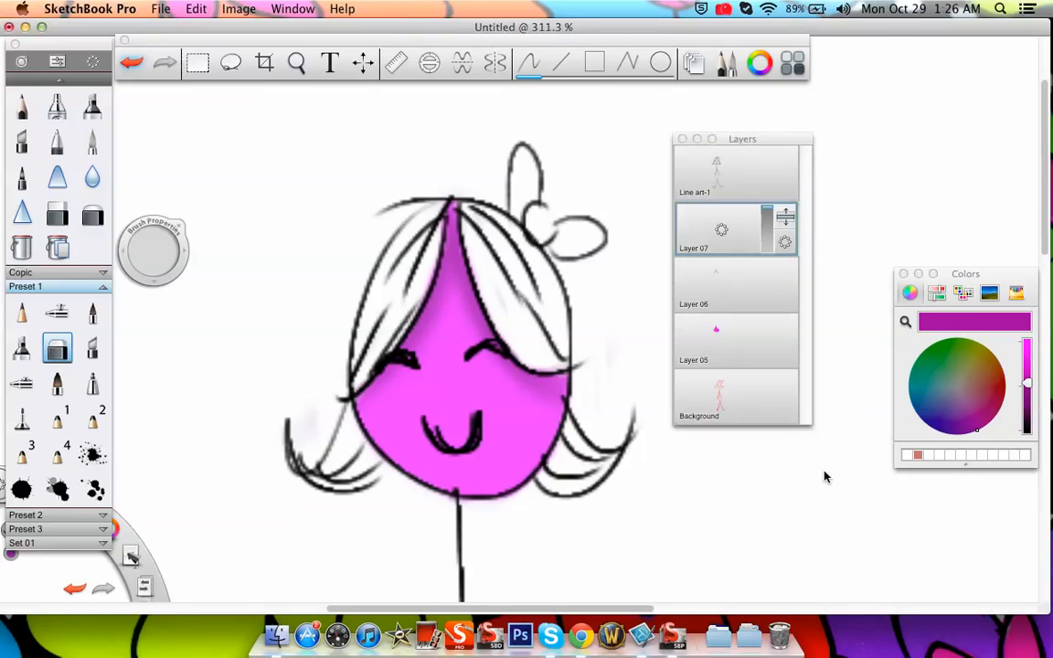
pyautogui.click(905, 322)
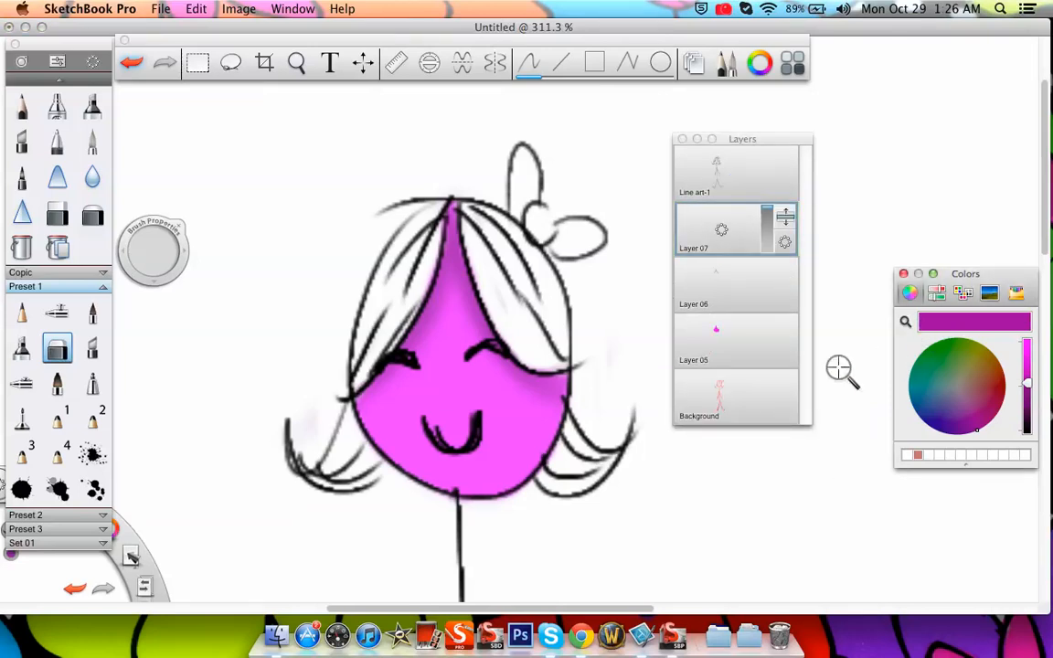
pyautogui.click(451, 392)
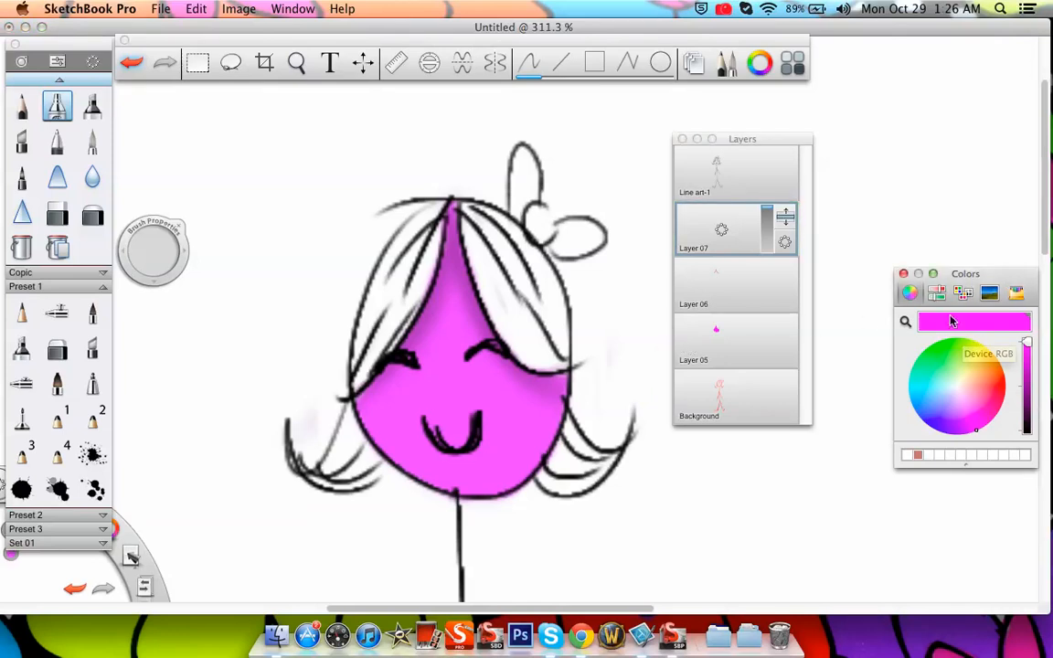
pyautogui.moveTo(923, 273); pyautogui.dragTo(871, 154)
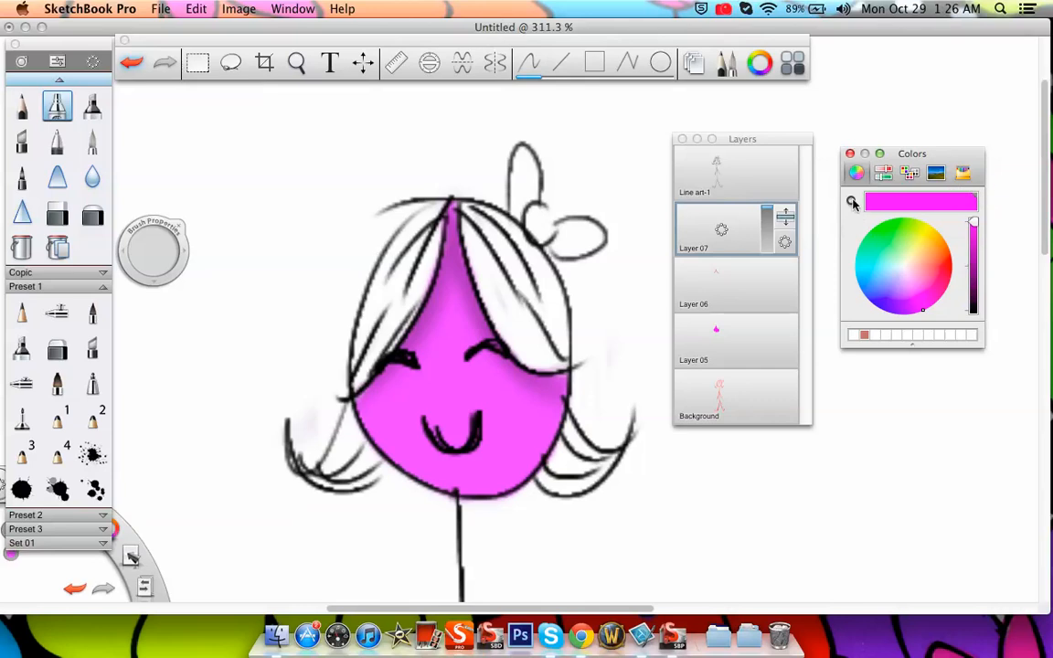
pyautogui.click(449, 394)
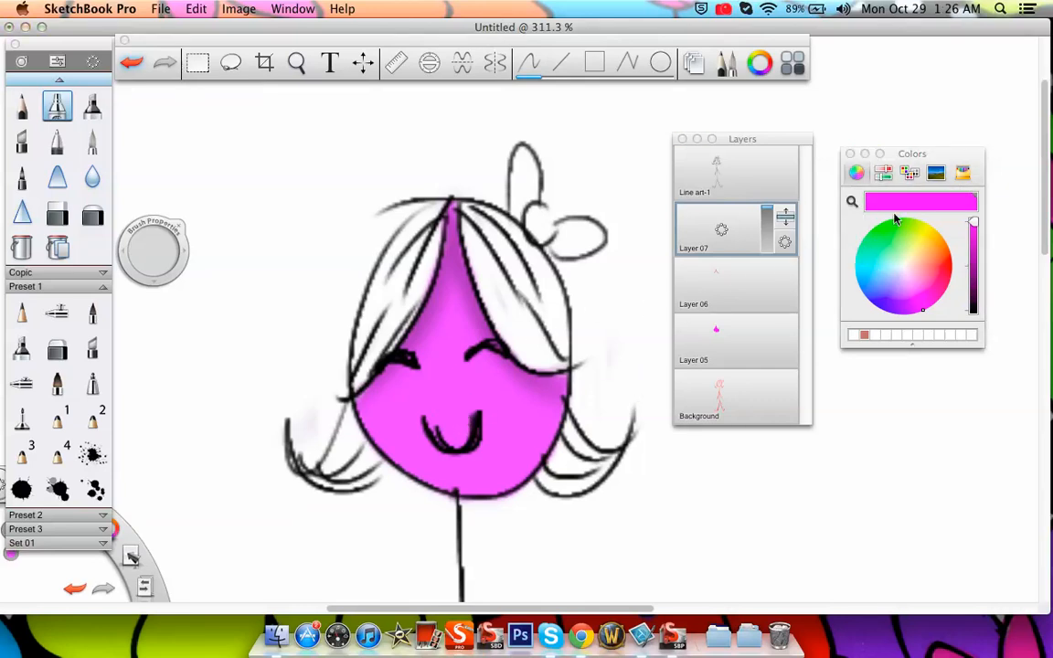
pyautogui.click(969, 229)
pyautogui.click(914, 284)
pyautogui.click(751, 199)
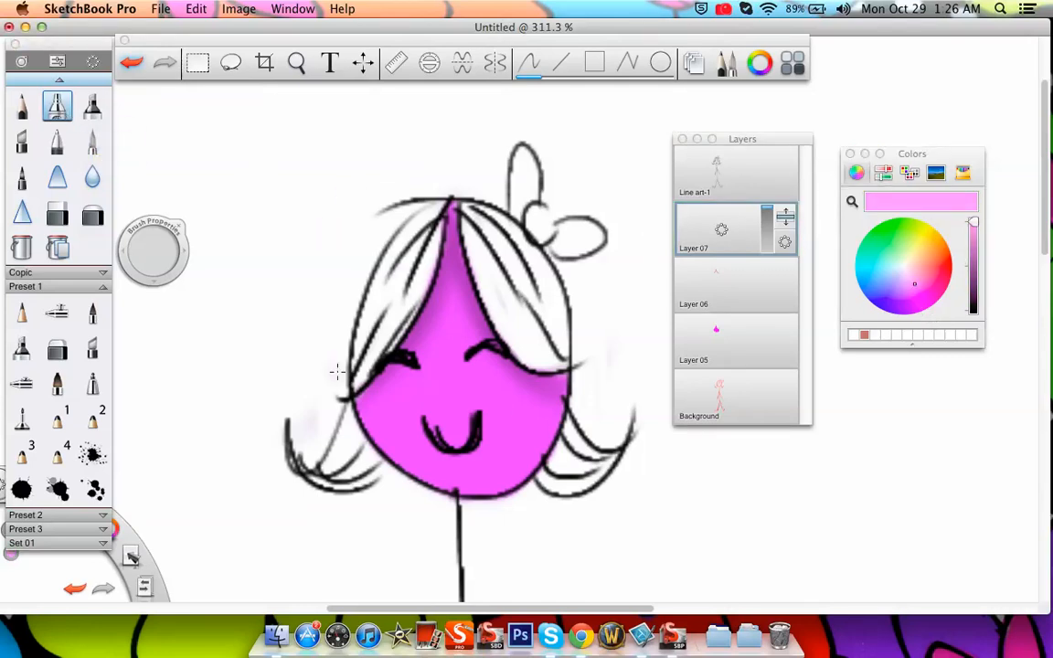
# Airbrush pale pink highlights down the middle of the face and along the chin and cheeks on Layer 07
pyautogui.moveTo(163, 256); pyautogui.dragTo(128, 259)
pyautogui.moveTo(450, 420)
pyautogui.mouseDown()
pyautogui.moveTo(449, 347)
pyautogui.moveTo(447, 371)
pyautogui.moveTo(440, 365)
pyautogui.moveTo(451, 395)
pyautogui.mouseUp()
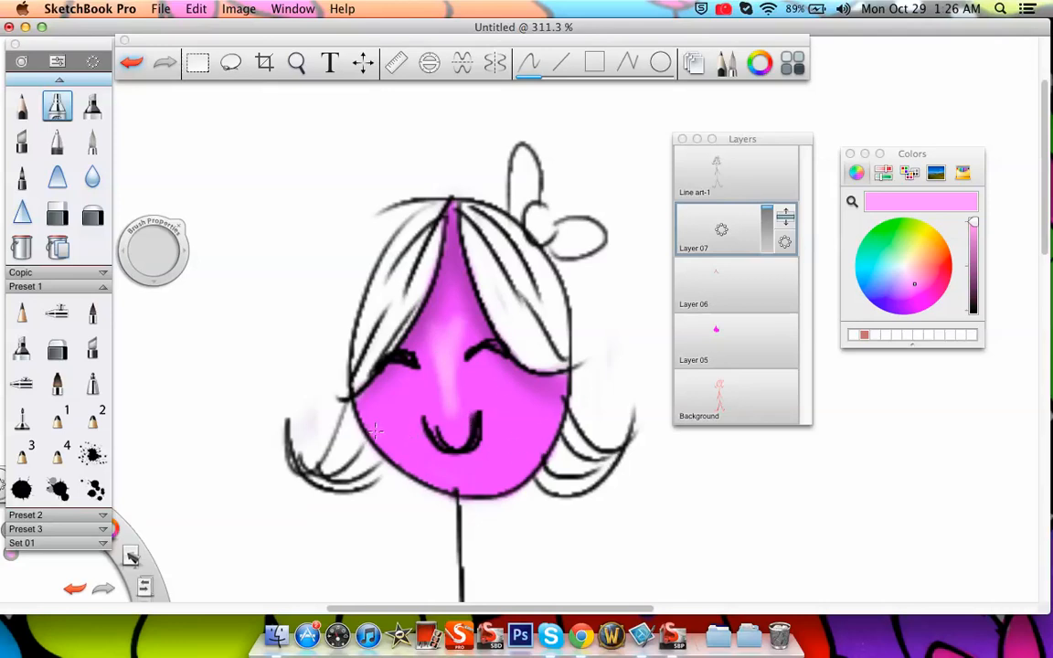
pyautogui.moveTo(391, 464); pyautogui.dragTo(545, 467)
pyautogui.moveTo(557, 426)
pyautogui.mouseDown()
pyautogui.moveTo(497, 530)
pyautogui.moveTo(556, 420)
pyautogui.moveTo(567, 421)
pyautogui.moveTo(452, 494)
pyautogui.moveTo(522, 488)
pyautogui.moveTo(489, 498)
pyautogui.moveTo(566, 468)
pyautogui.moveTo(522, 494)
pyautogui.moveTo(604, 398)
pyautogui.moveTo(619, 342)
pyautogui.mouseUp()
pyautogui.moveTo(343, 390); pyautogui.dragTo(376, 445)
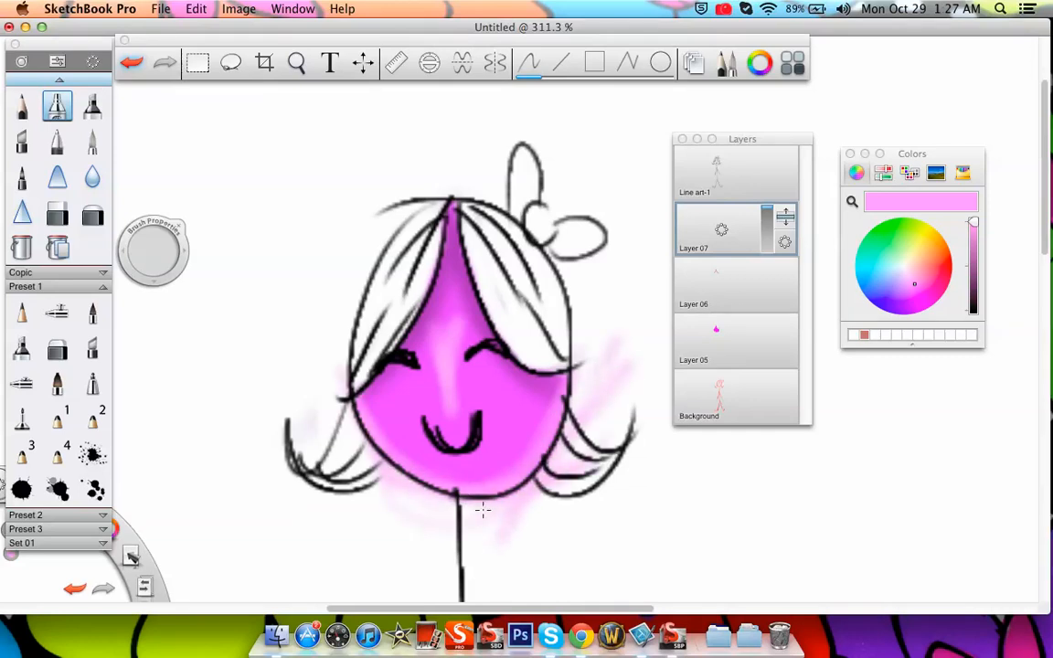
# Erase the pale pink highlight that spills over the hair and outside the face on Layer 07
pyautogui.click(57, 349)
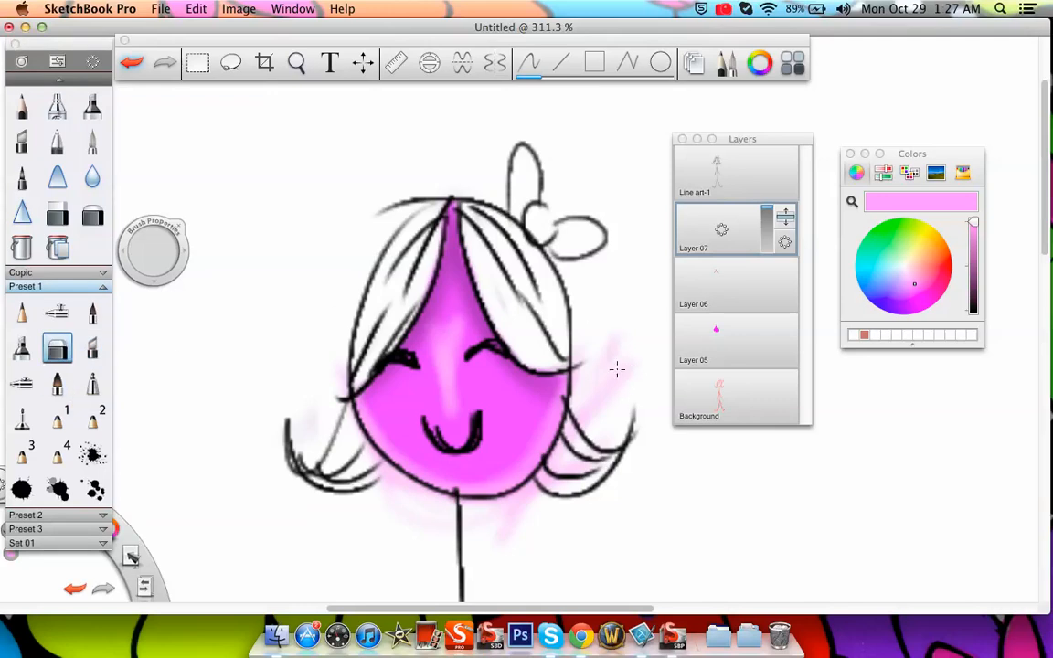
pyautogui.click(92, 215)
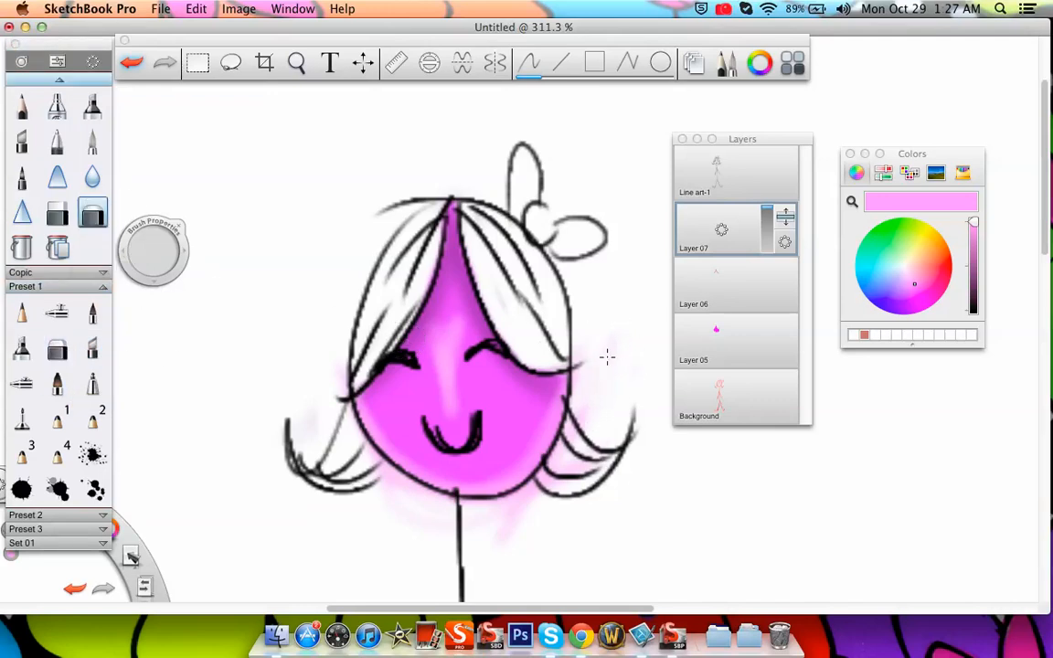
pyautogui.moveTo(606, 358); pyautogui.dragTo(565, 459)
pyautogui.moveTo(601, 399)
pyautogui.mouseDown()
pyautogui.moveTo(600, 440)
pyautogui.moveTo(585, 447)
pyautogui.mouseUp()
pyautogui.moveTo(366, 492); pyautogui.dragTo(435, 521)
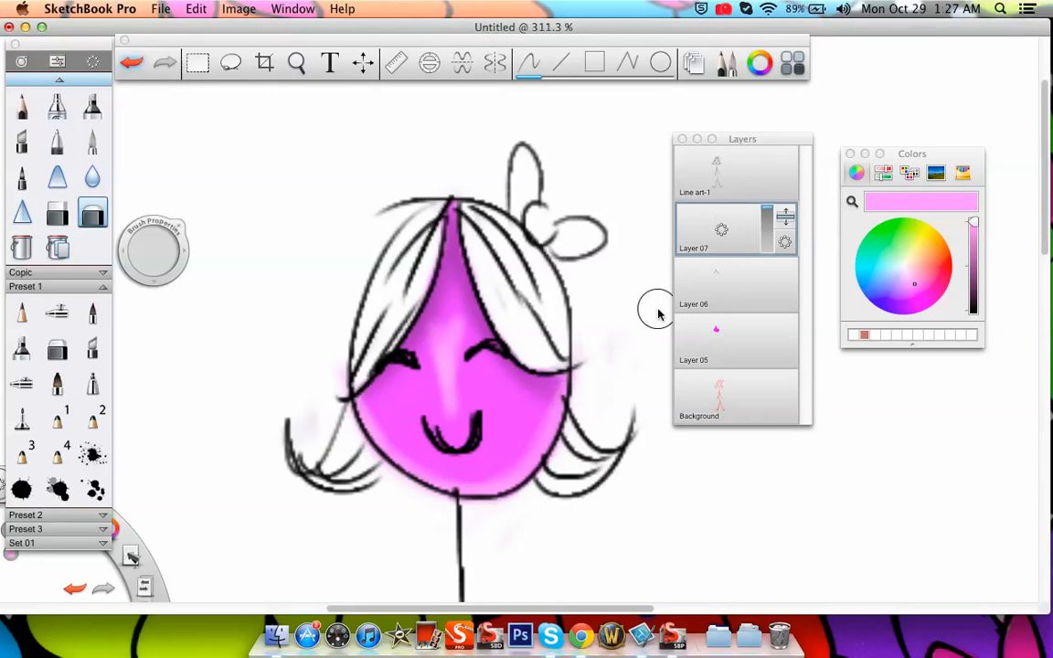
# Clean up the leftover pale pink beside the cheek and the right-hand hair flip with the soft eraser
pyautogui.click(297, 64)
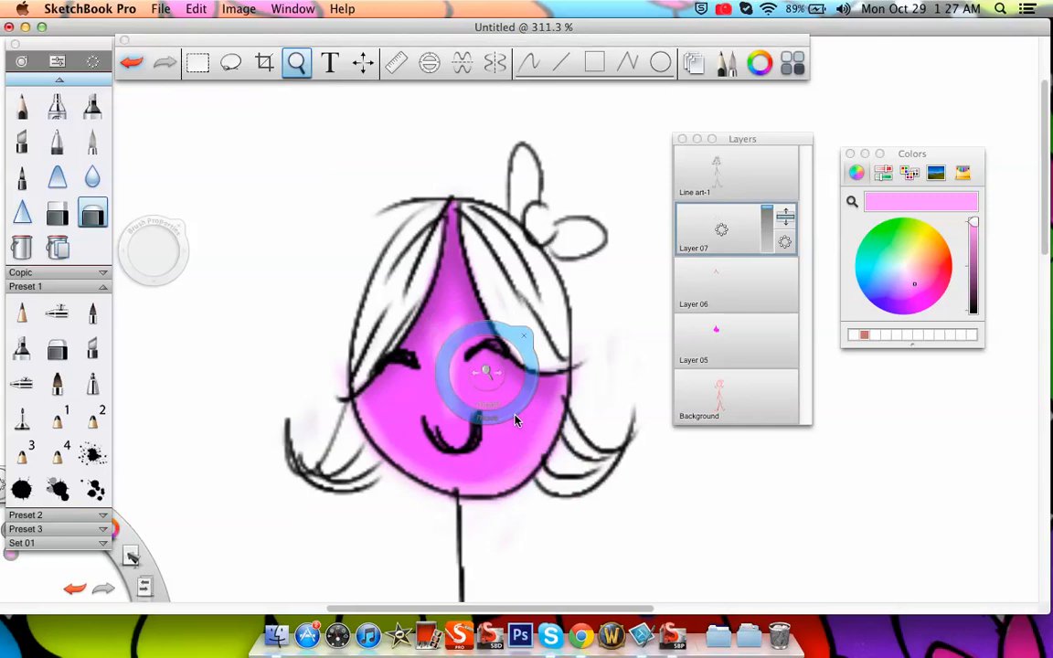
pyautogui.moveTo(489, 383); pyautogui.dragTo(542, 314)
pyautogui.moveTo(623, 438); pyautogui.dragTo(512, 305)
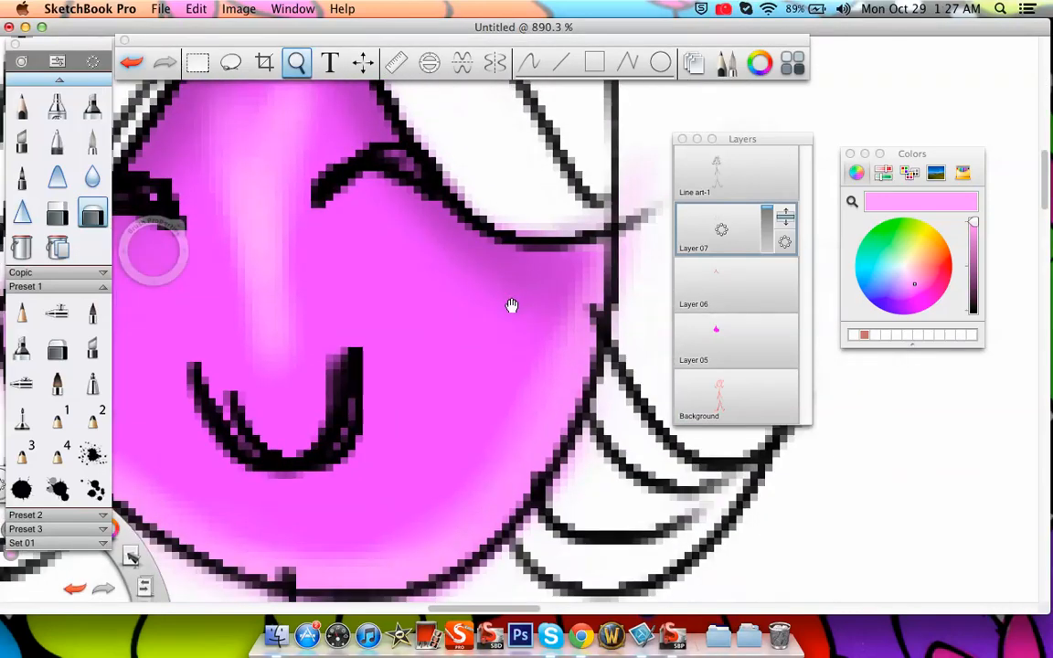
pyautogui.moveTo(574, 386); pyautogui.dragTo(515, 362)
pyautogui.click(539, 287)
pyautogui.moveTo(539, 284); pyautogui.dragTo(645, 476)
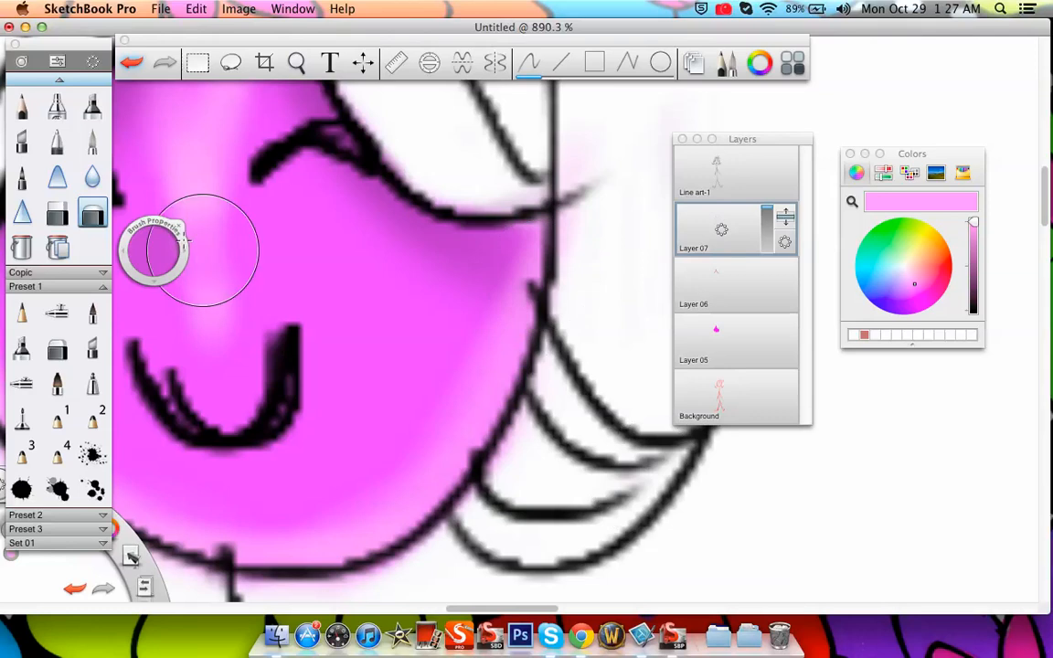
# Draw a small red pencil arrow pointing at the right edge of the face below the hair
pyautogui.click(22, 141)
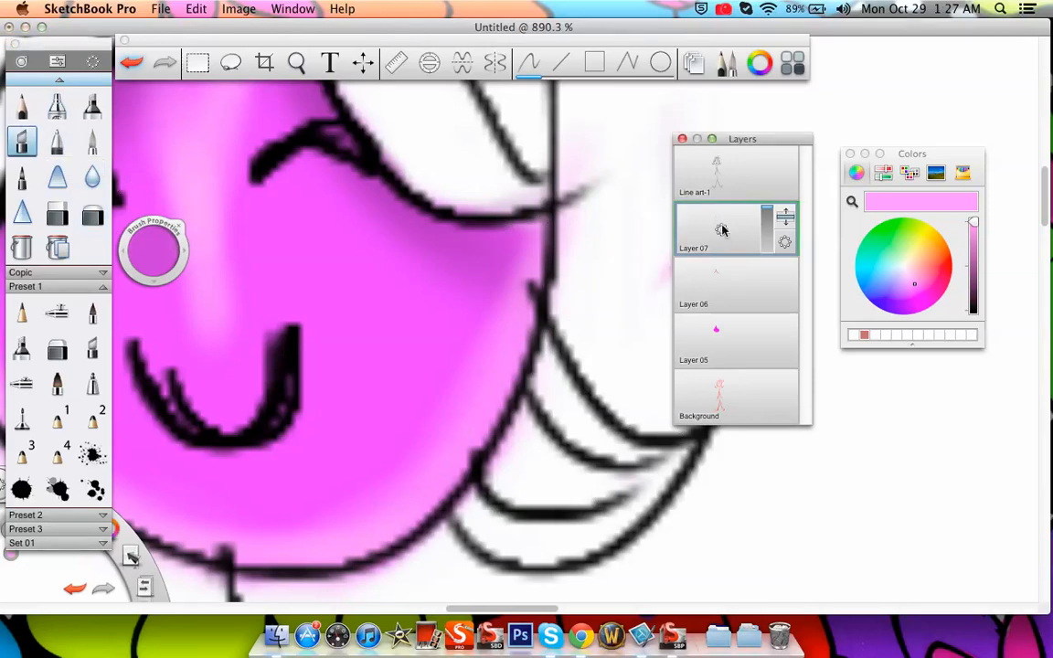
pyautogui.click(22, 106)
pyautogui.click(950, 266)
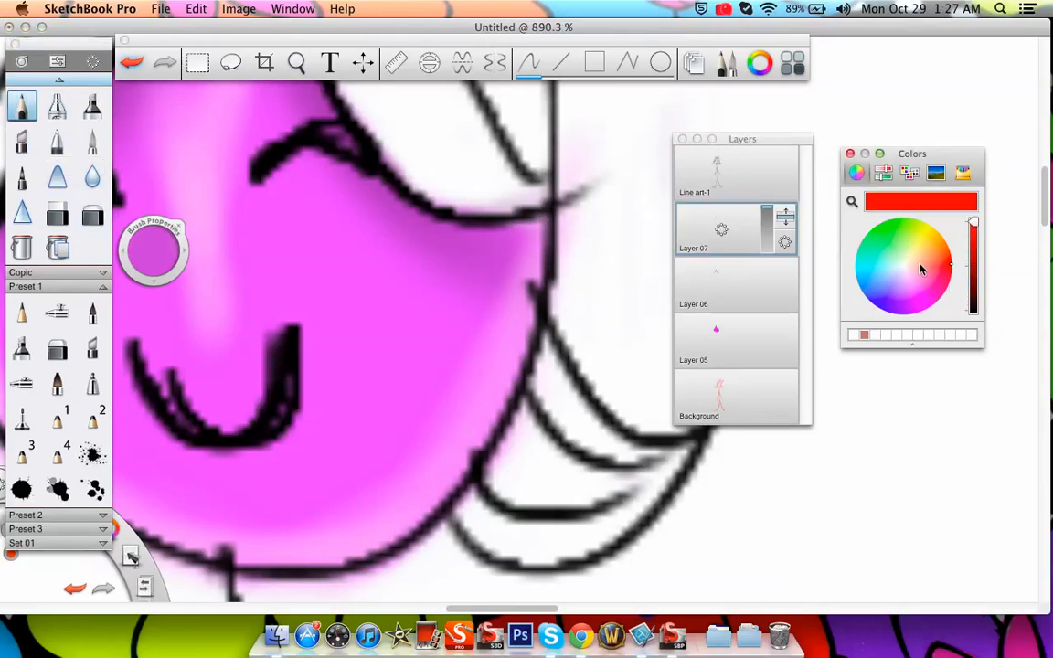
pyautogui.moveTo(787, 138); pyautogui.dragTo(923, 44)
pyautogui.moveTo(147, 243)
pyautogui.mouseDown()
pyautogui.moveTo(32, 245)
pyautogui.moveTo(89, 251)
pyautogui.mouseUp()
pyautogui.moveTo(655, 245)
pyautogui.mouseDown()
pyautogui.moveTo(576, 257)
pyautogui.moveTo(588, 244)
pyautogui.moveTo(604, 277)
pyautogui.moveTo(616, 233)
pyautogui.mouseUp()
pyautogui.moveTo(616, 275); pyautogui.dragTo(597, 267)
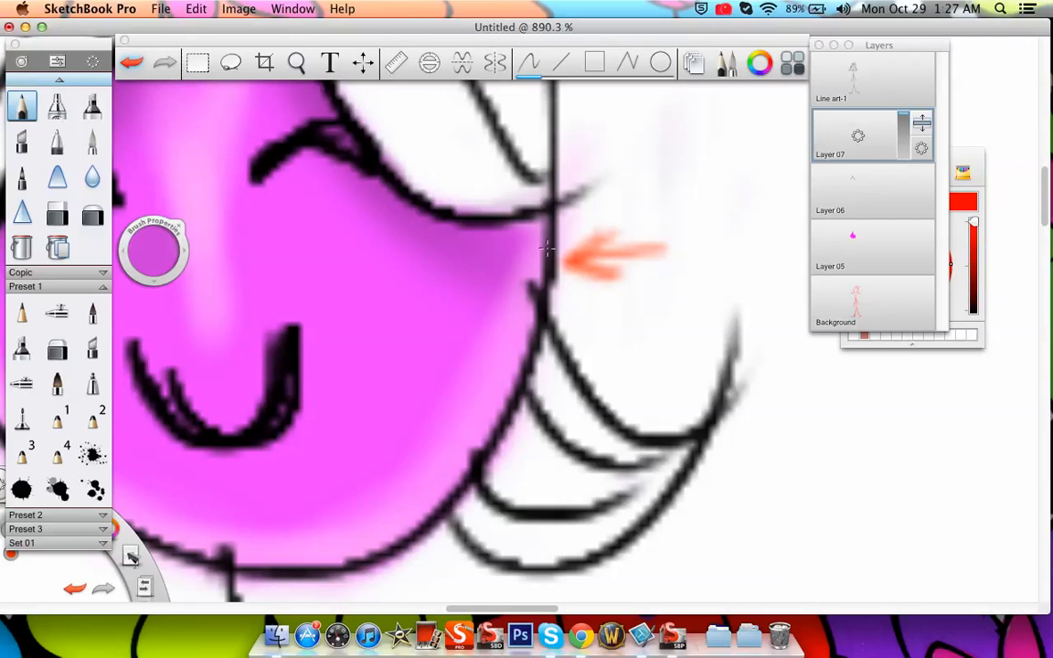
# Shrink the soft eraser and erase the pale highlight over the right cheek shadow along with the red arrow
pyautogui.press('e')
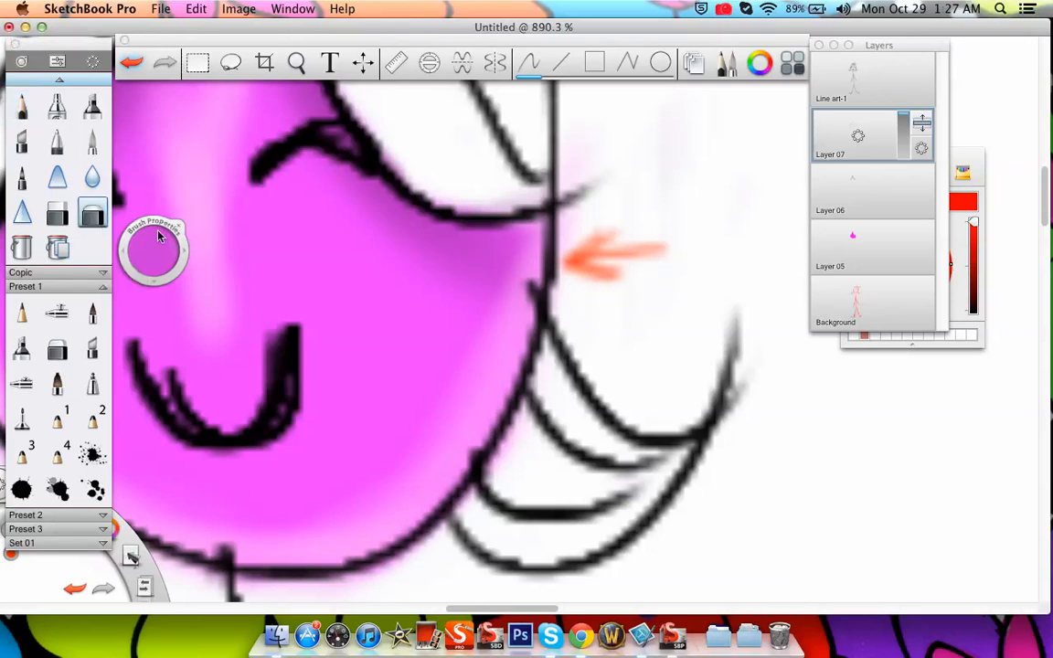
pyautogui.moveTo(134, 234); pyautogui.dragTo(154, 281)
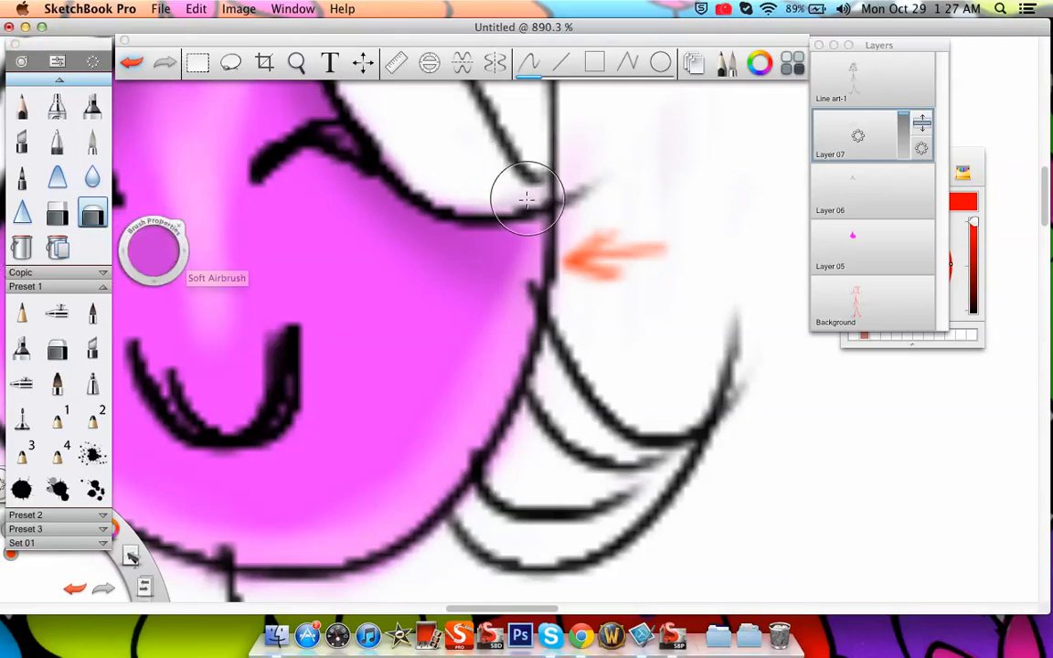
pyautogui.moveTo(526, 228); pyautogui.dragTo(558, 246)
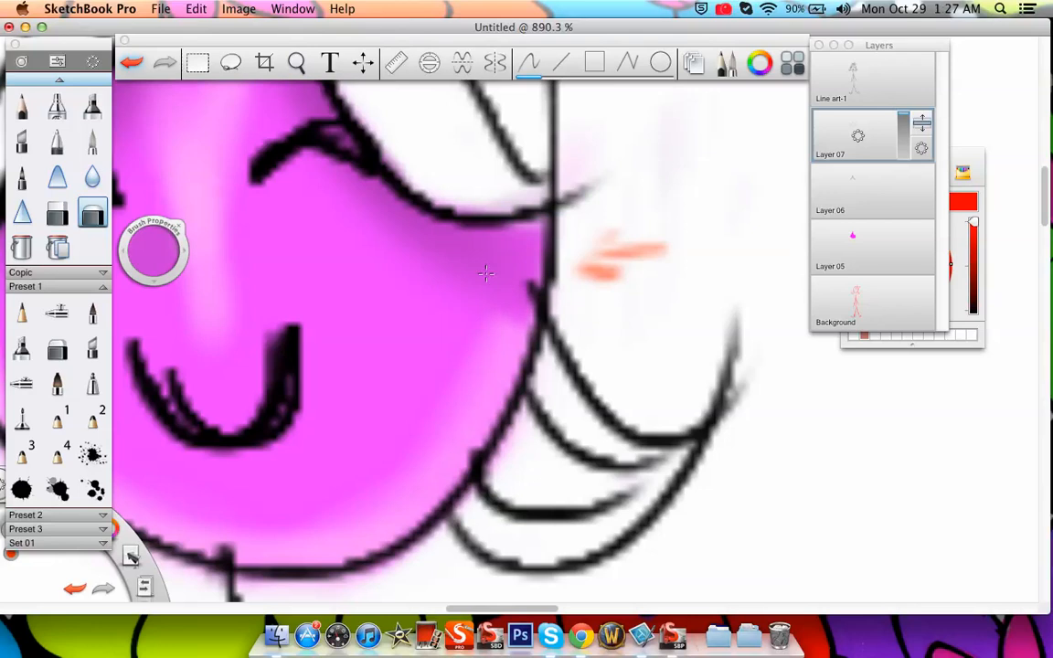
pyautogui.moveTo(642, 299)
pyautogui.mouseDown()
pyautogui.moveTo(597, 259)
pyautogui.moveTo(666, 225)
pyautogui.mouseUp()
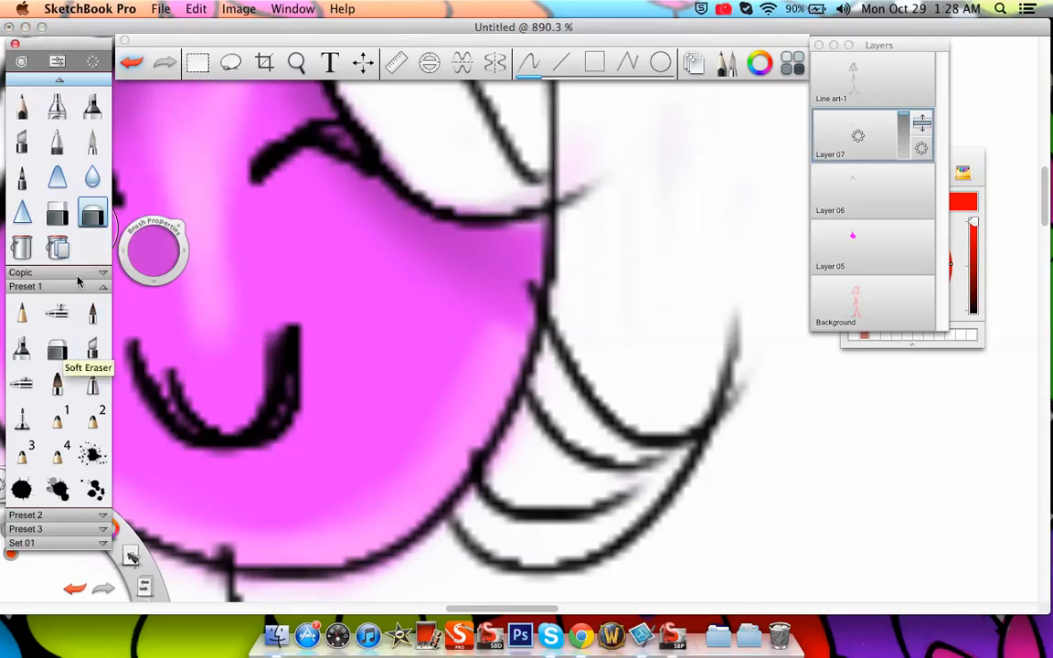
# Try to erase parts of the pale highlight along the right cheek with the hard eraser
pyautogui.click(81, 215)
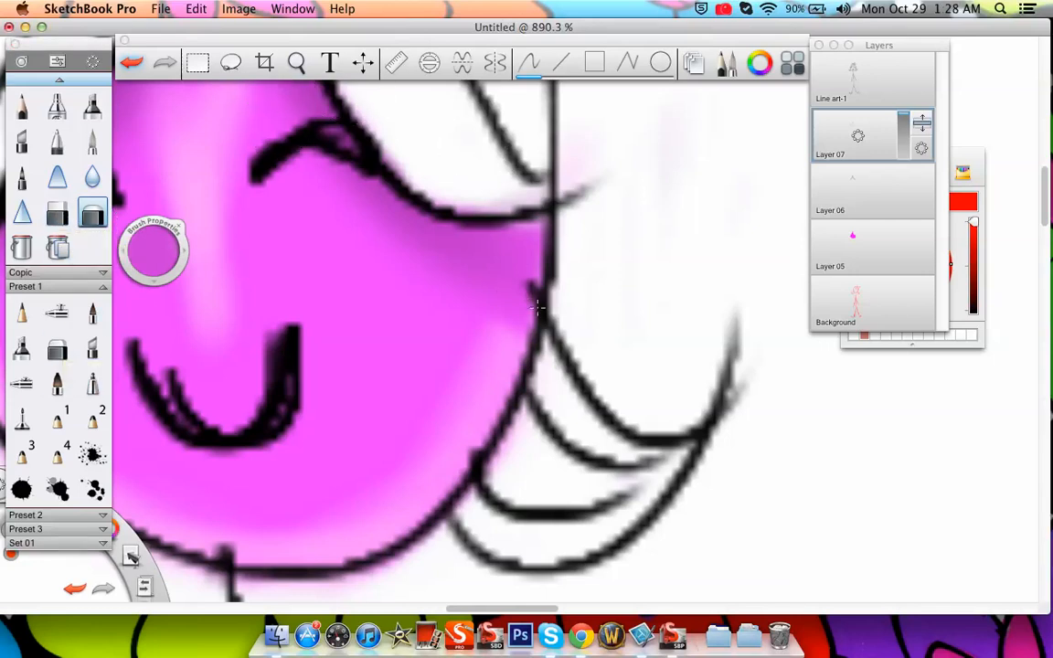
pyautogui.click(56, 215)
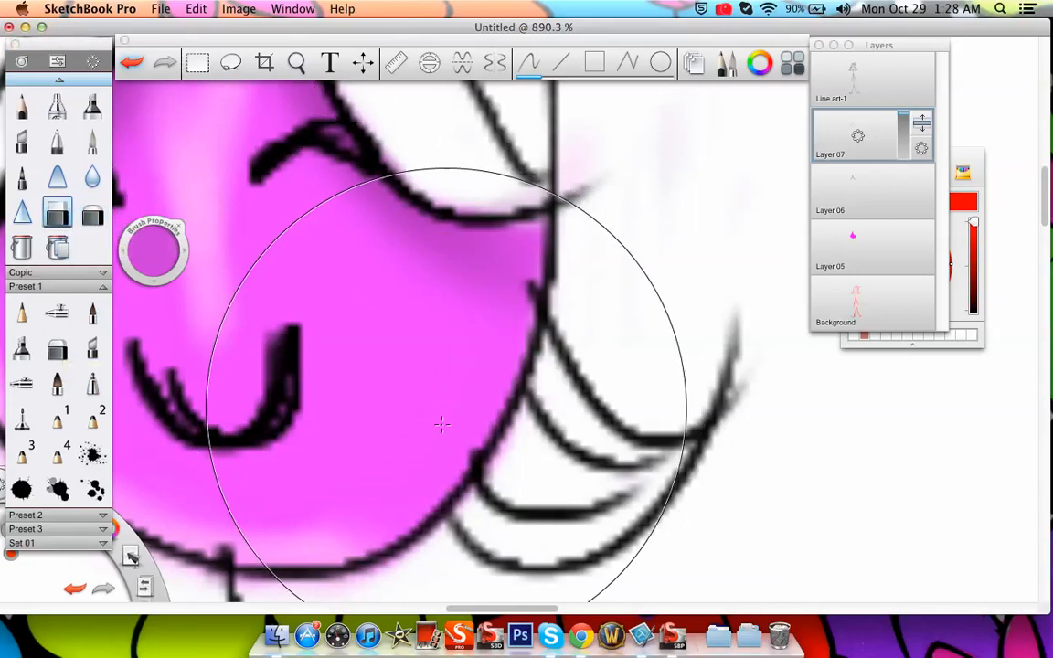
pyautogui.press('super+z')
pyautogui.press('super+z')
pyautogui.moveTo(172, 248); pyautogui.dragTo(128, 248)
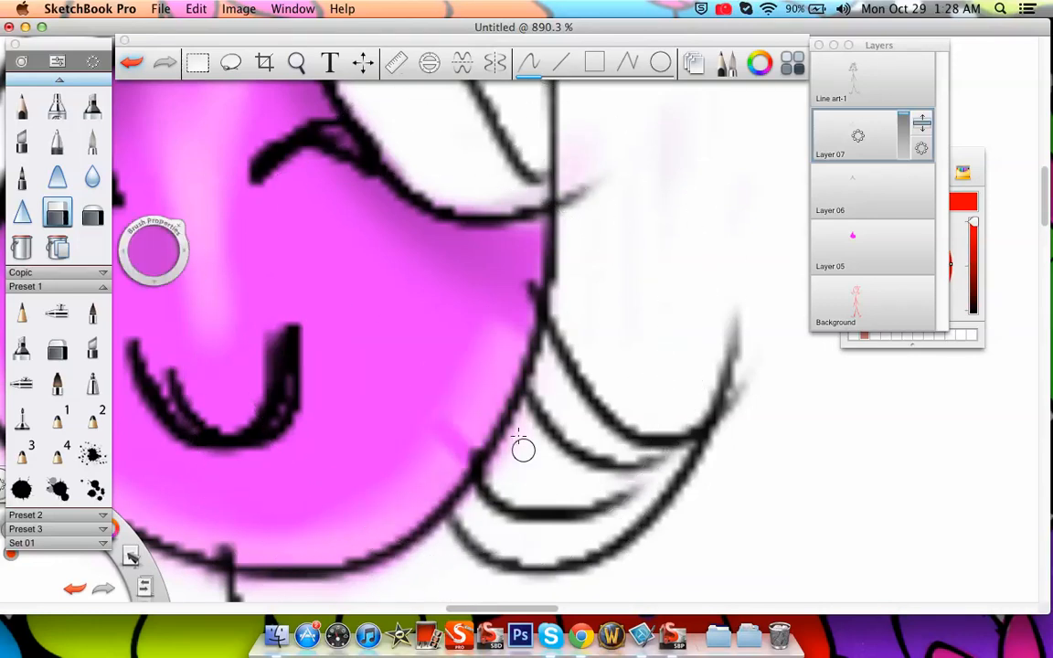
pyautogui.click(134, 64)
# Select Layer 06 and sample the darker magenta from the forehead as the brush colour
pyautogui.click(298, 61)
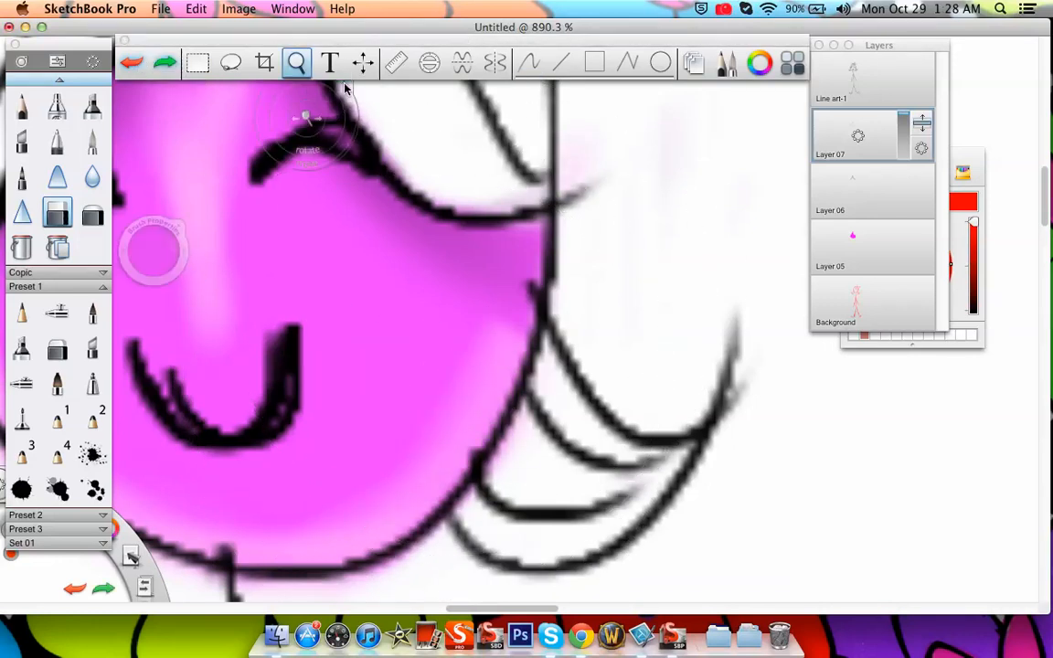
pyautogui.moveTo(392, 223); pyautogui.dragTo(380, 453)
pyautogui.moveTo(495, 337); pyautogui.dragTo(559, 407)
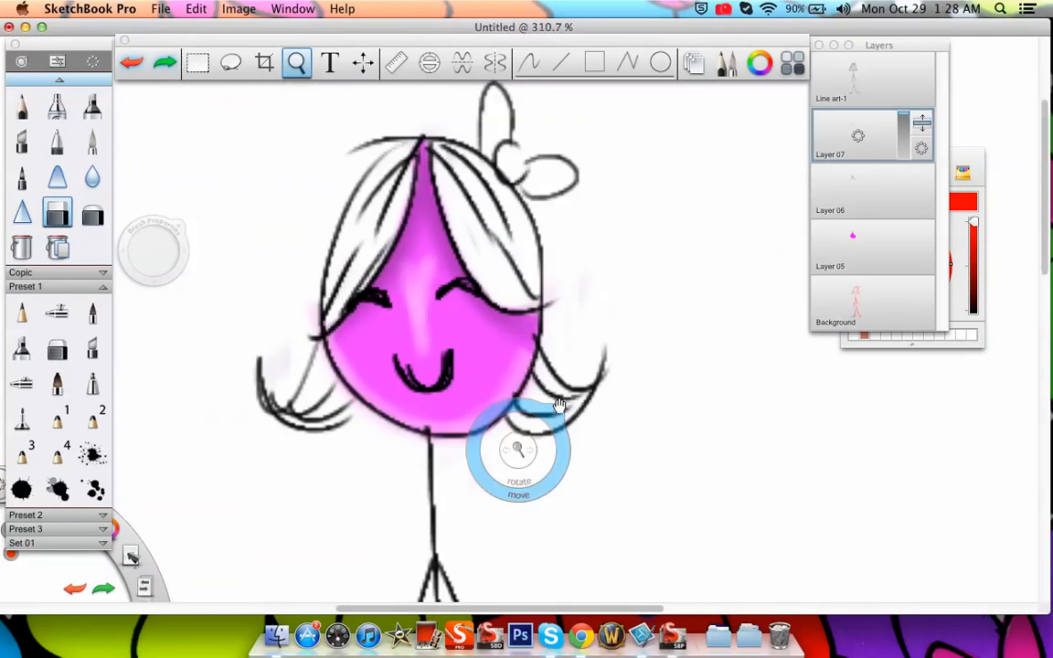
pyautogui.click(569, 365)
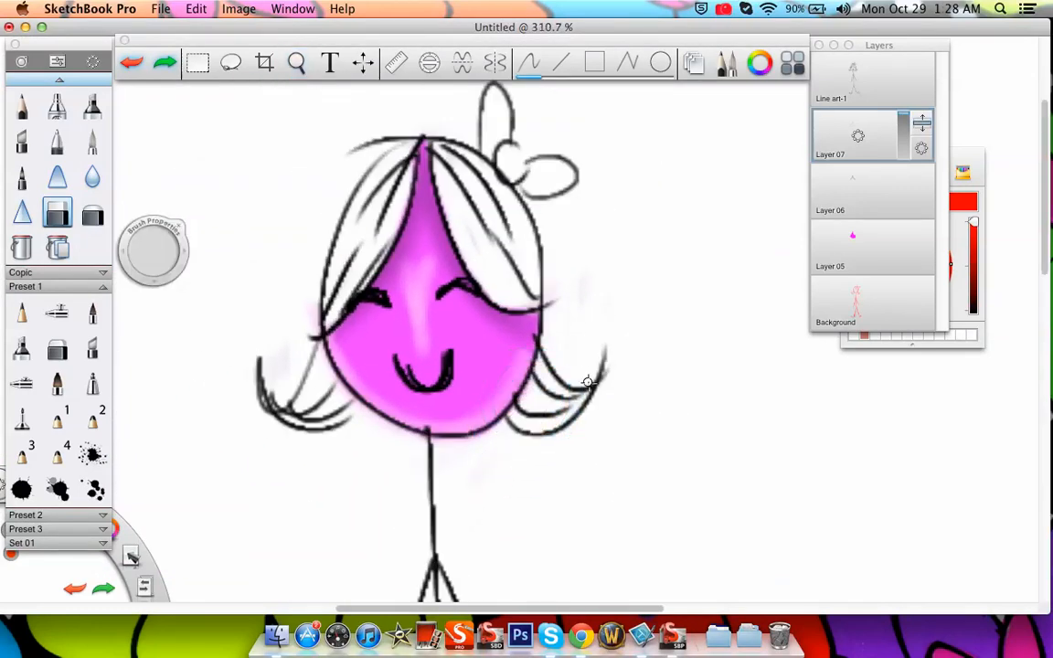
pyautogui.moveTo(863, 39)
pyautogui.mouseDown()
pyautogui.moveTo(721, 134)
pyautogui.moveTo(859, 60)
pyautogui.mouseUp()
pyautogui.moveTo(885, 69); pyautogui.dragTo(693, 102)
pyautogui.click(676, 245)
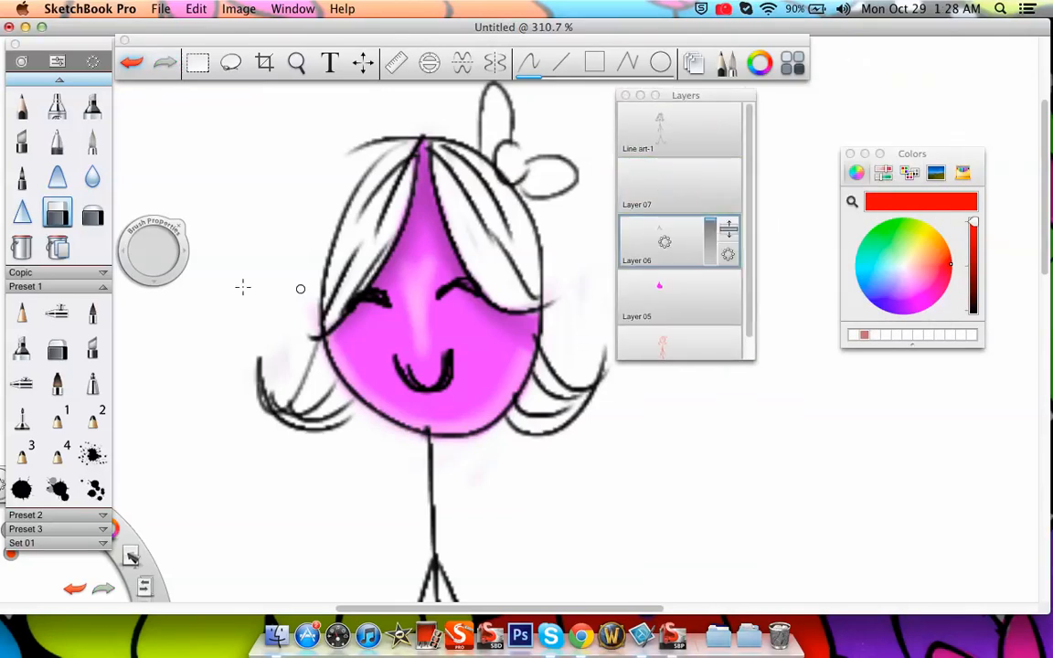
pyautogui.click(852, 201)
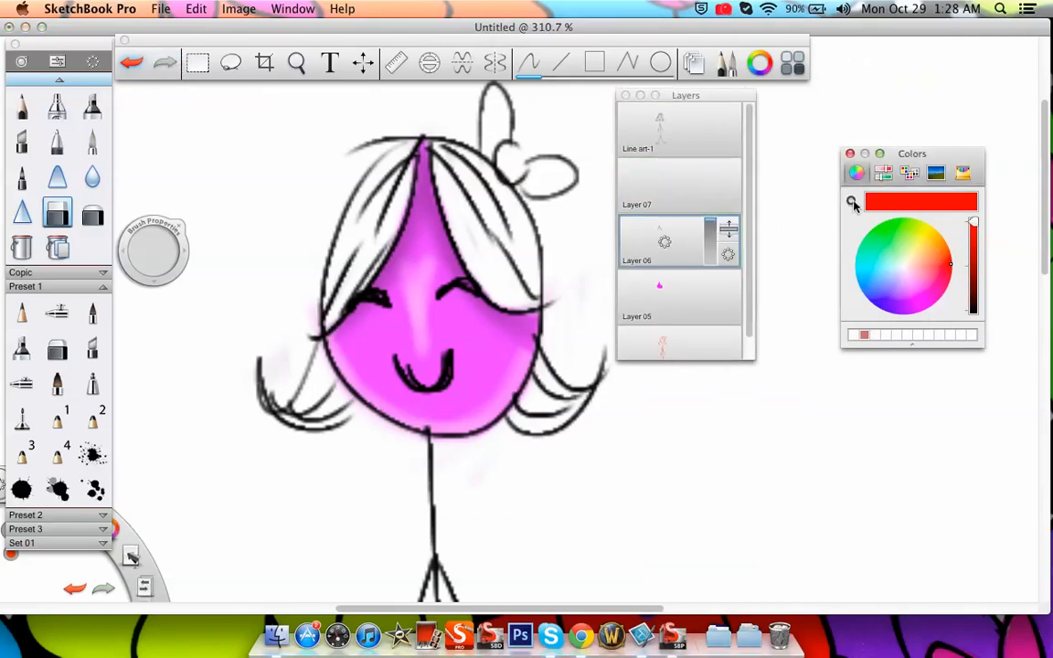
pyautogui.click(423, 190)
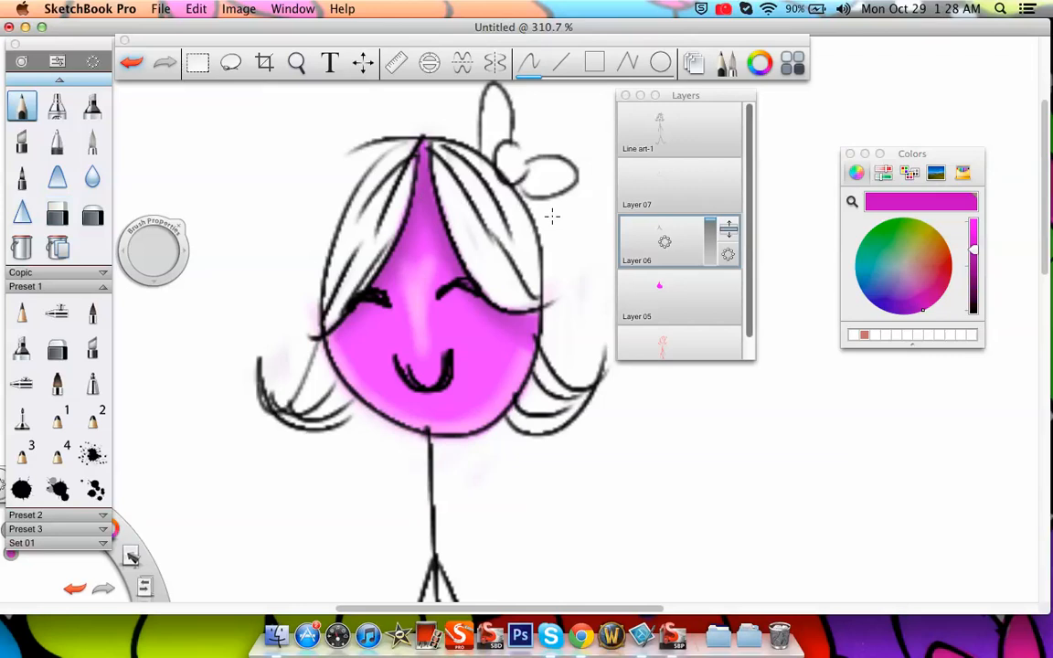
# Airbrush magenta shading around the nose and eyes, and dark purple shadow at the top of the forehead
pyautogui.click(57, 106)
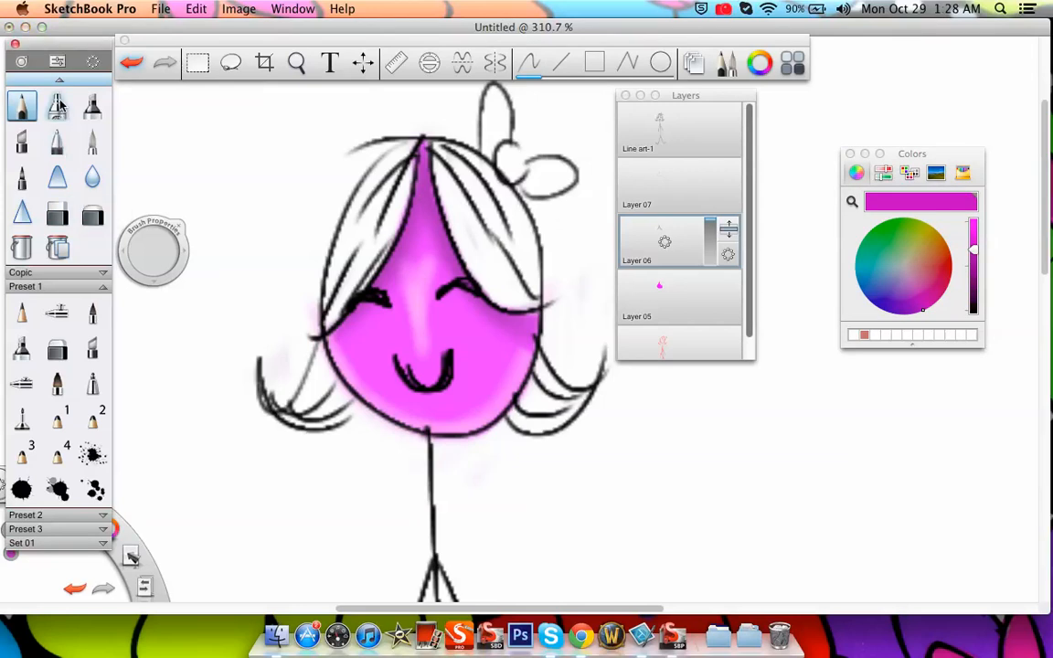
pyautogui.moveTo(153, 253); pyautogui.dragTo(159, 252)
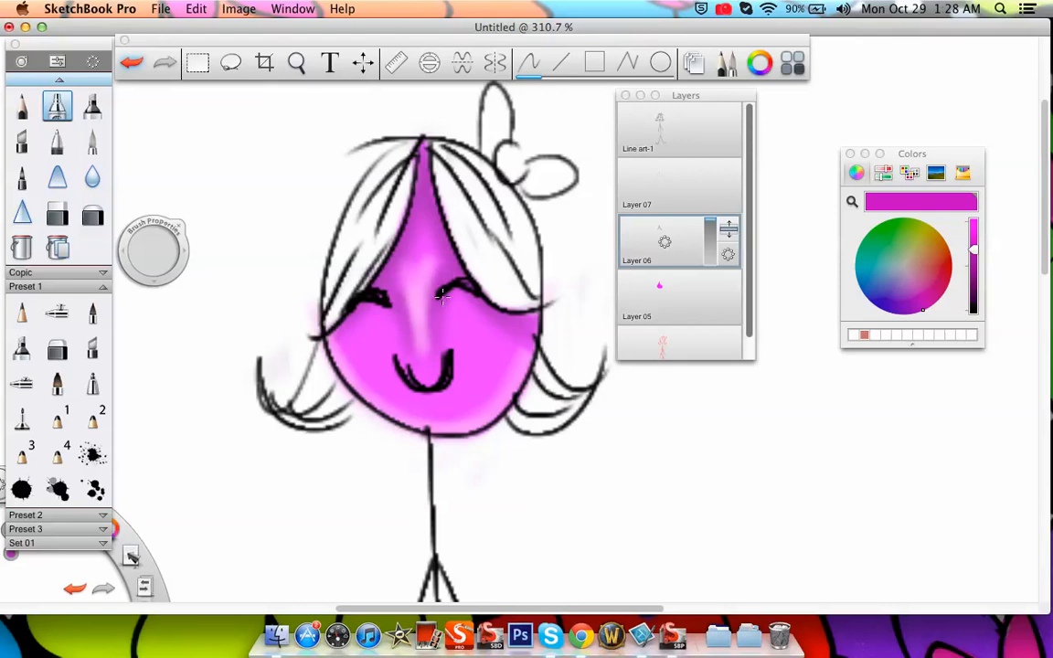
pyautogui.click(974, 286)
pyautogui.click(788, 212)
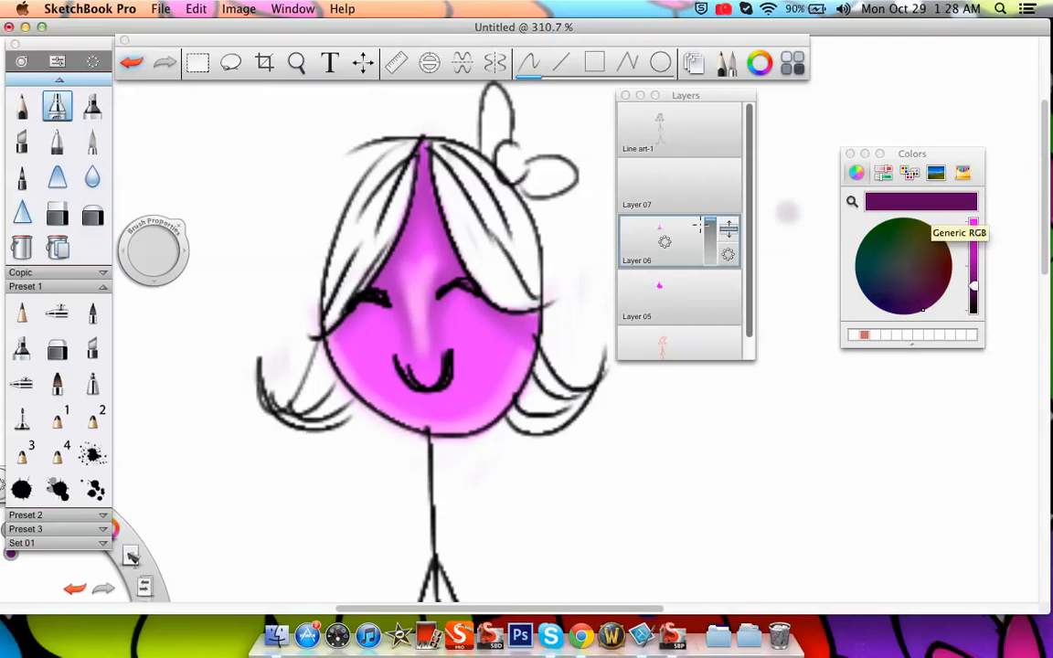
# Erase the purple shading that spills over the hair near the parting on Layer 06
pyautogui.click(60, 346)
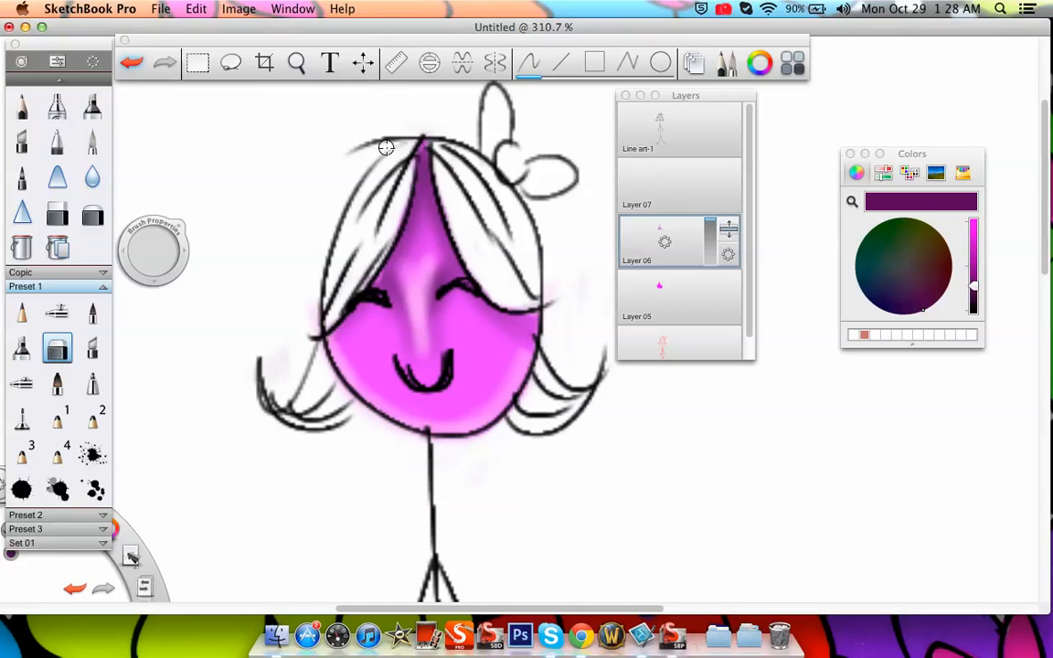
pyautogui.press('super+z')
pyautogui.moveTo(396, 157)
pyautogui.mouseDown()
pyautogui.moveTo(368, 262)
pyautogui.moveTo(403, 146)
pyautogui.mouseUp()
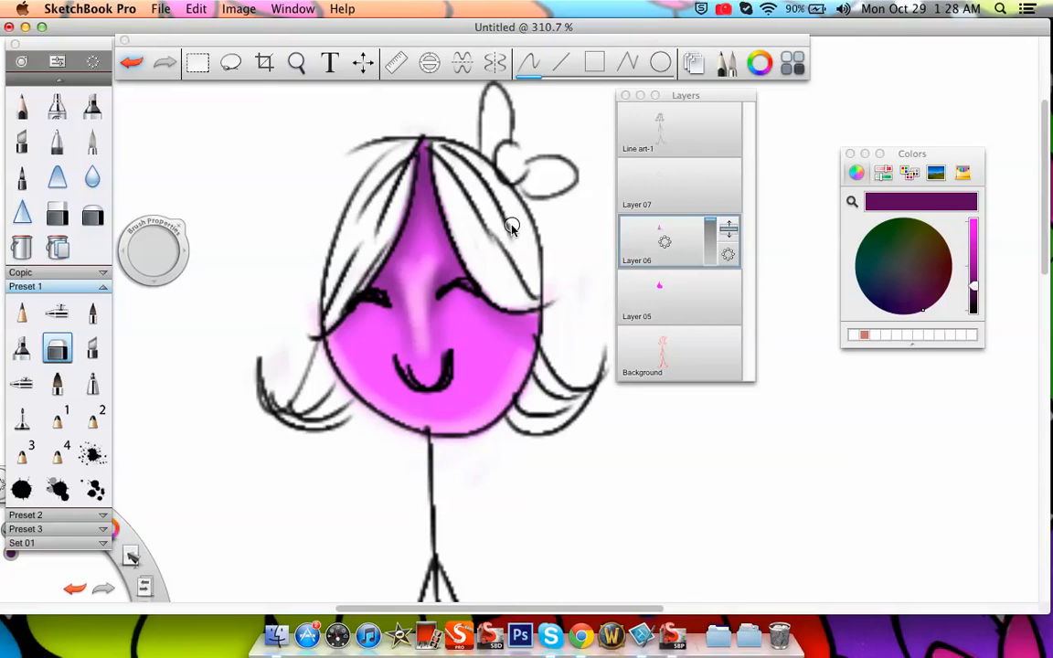
# Merge the shading on Layer 06 and the highlights on Layer 07 into Layer 05
pyautogui.click(687, 235)
pyautogui.click(687, 285)
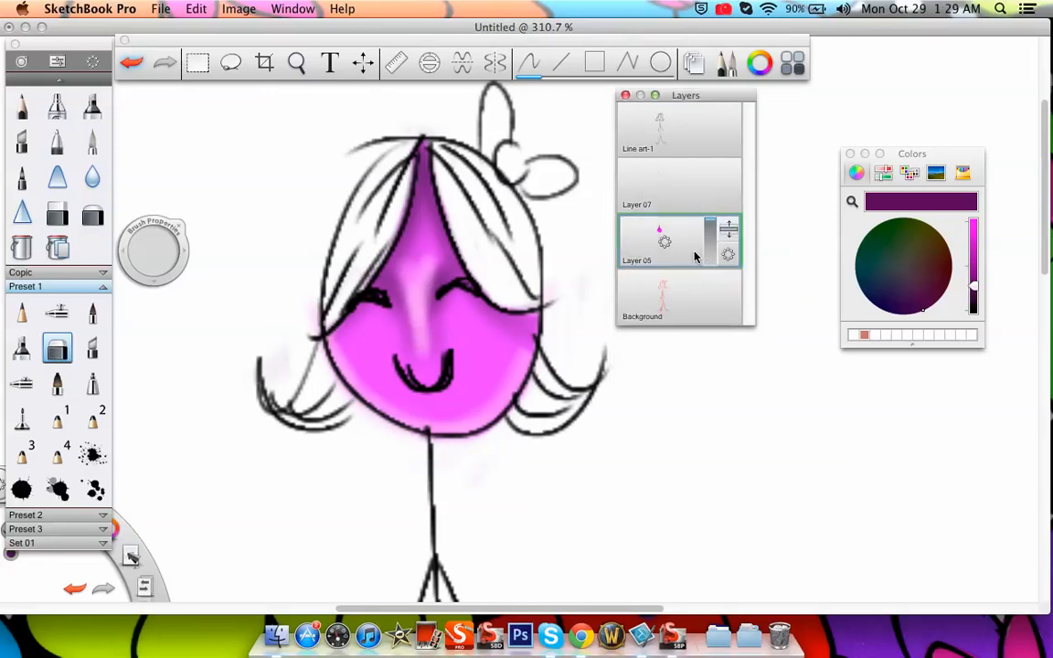
pyautogui.click(681, 191)
pyautogui.click(682, 235)
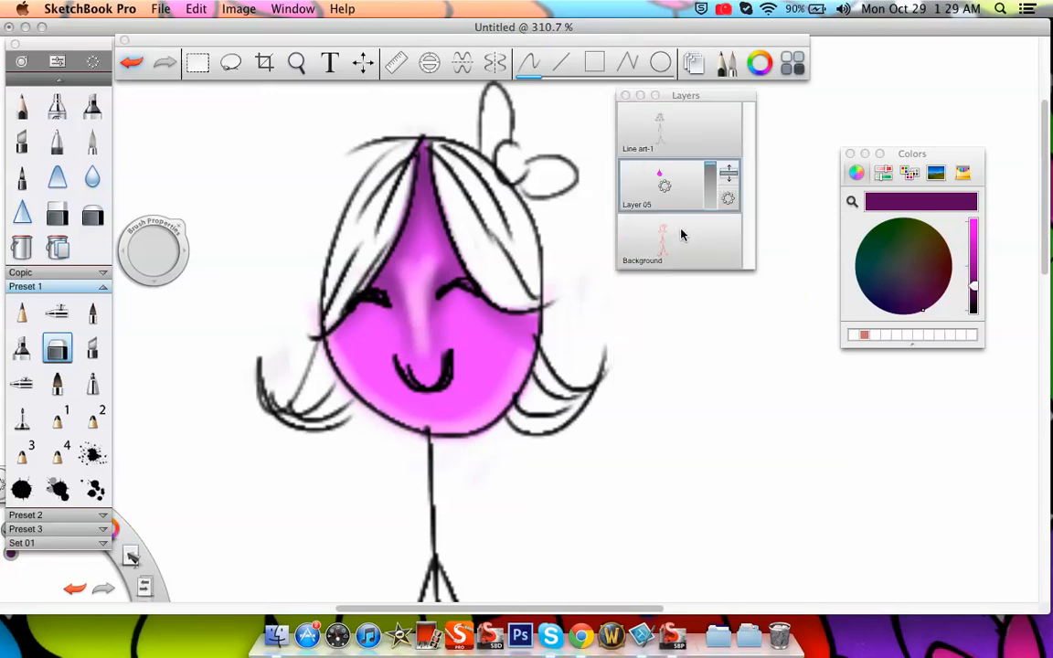
# Rename Layer 05 as Coloring
pyautogui.moveTo(712, 180); pyautogui.dragTo(735, 114)
pyautogui.moveTo(728, 199)
pyautogui.mouseDown()
pyautogui.moveTo(770, 202)
pyautogui.moveTo(766, 186)
pyautogui.moveTo(779, 202)
pyautogui.moveTo(728, 198)
pyautogui.mouseUp()
pyautogui.moveTo(665, 188); pyautogui.dragTo(719, 188)
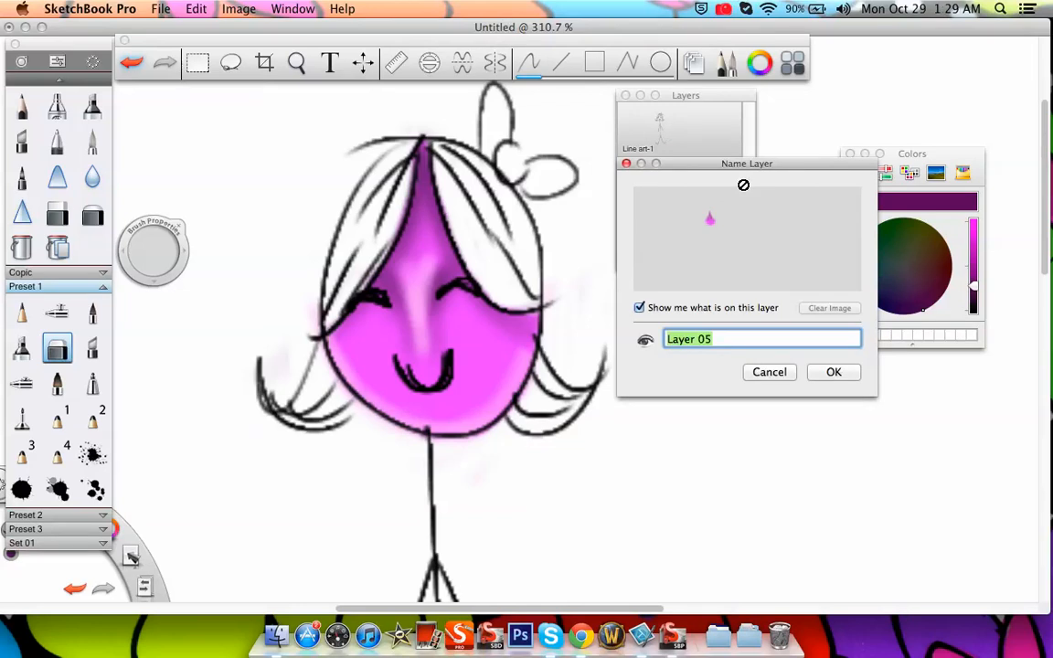
pyautogui.write('Coloring')
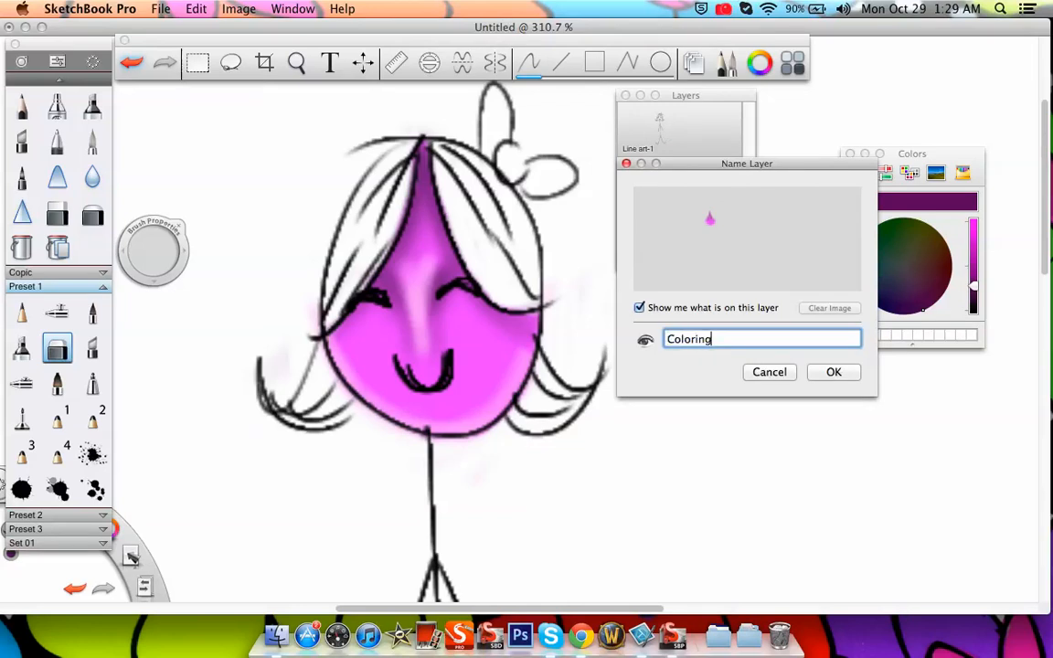
pyautogui.press('super+a')
pyautogui.click(834, 372)
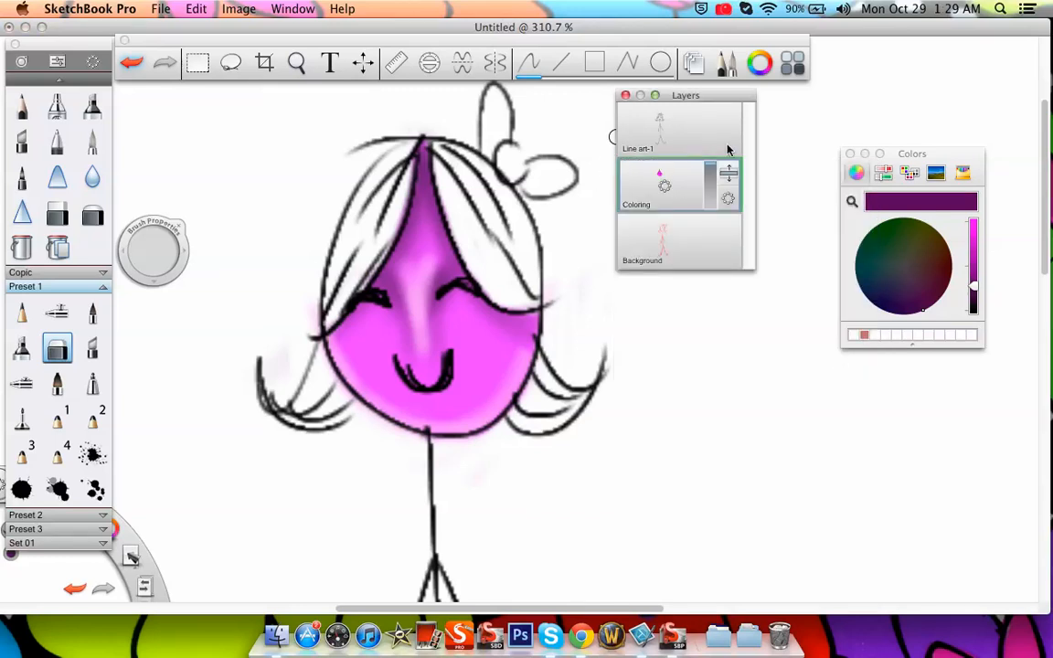
# Hide the Coloring layer and add a new layer above it
pyautogui.moveTo(712, 186); pyautogui.dragTo(716, 234)
pyautogui.moveTo(686, 189); pyautogui.dragTo(687, 143)
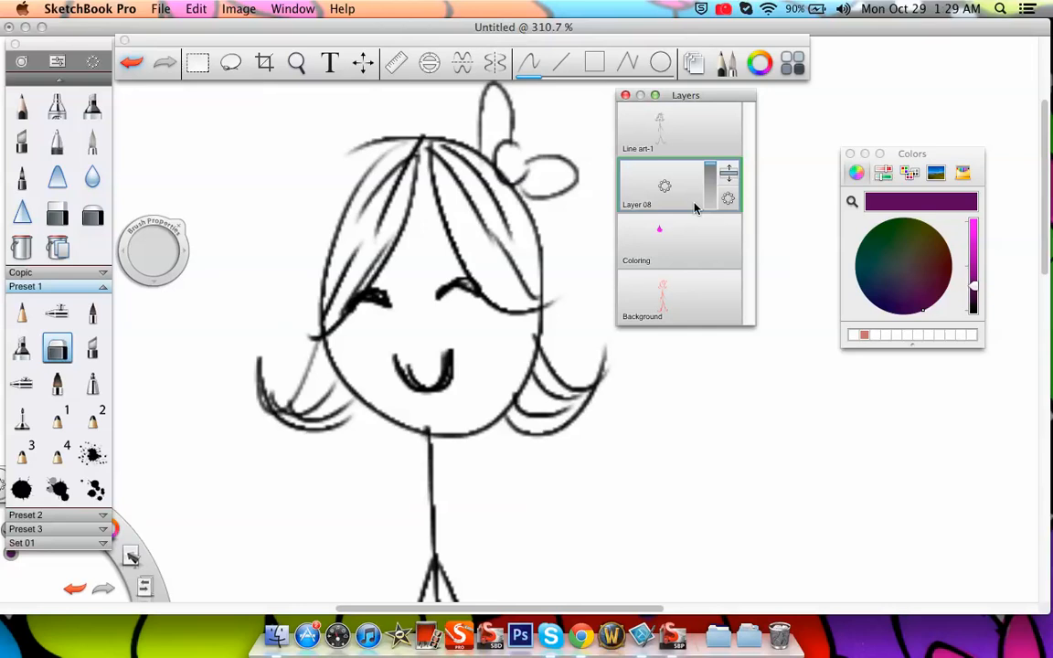
# Set the colour to bright red and paint over the whole face on Layer 08
pyautogui.moveTo(975, 281); pyautogui.dragTo(974, 199)
pyautogui.moveTo(927, 268); pyautogui.dragTo(971, 272)
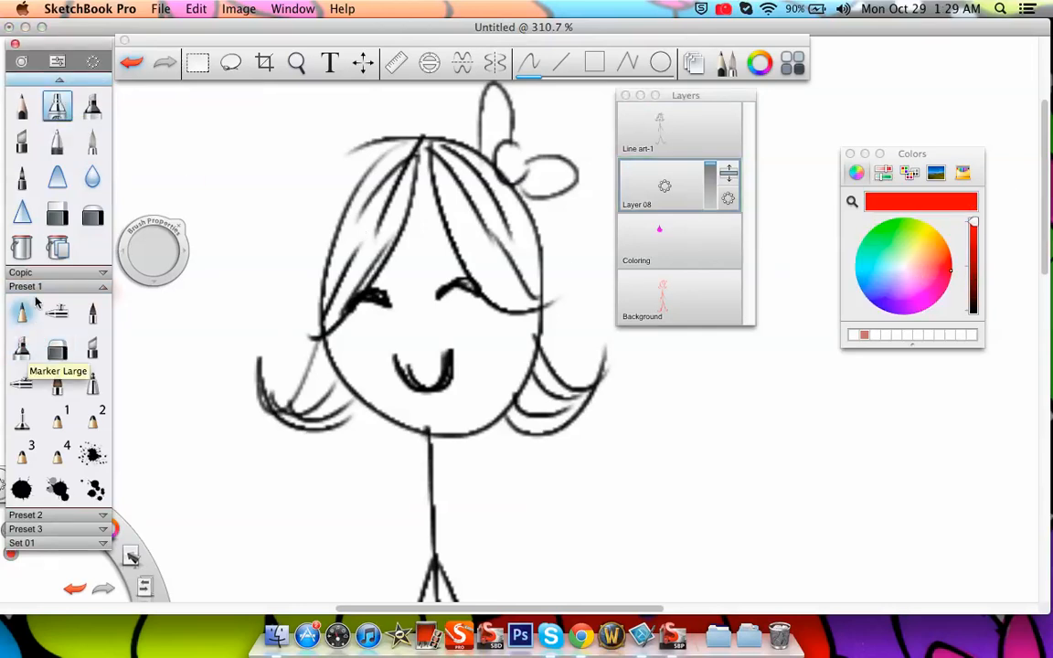
pyautogui.click(22, 312)
pyautogui.moveTo(361, 274)
pyautogui.mouseDown()
pyautogui.moveTo(402, 348)
pyautogui.moveTo(382, 313)
pyautogui.moveTo(393, 192)
pyautogui.moveTo(415, 151)
pyautogui.moveTo(437, 371)
pyautogui.moveTo(419, 367)
pyautogui.moveTo(530, 301)
pyautogui.mouseUp()
# Erase the red paint that spills outside the face outline around the chin, the cheeks and the hair on Layer 08
pyautogui.click(57, 346)
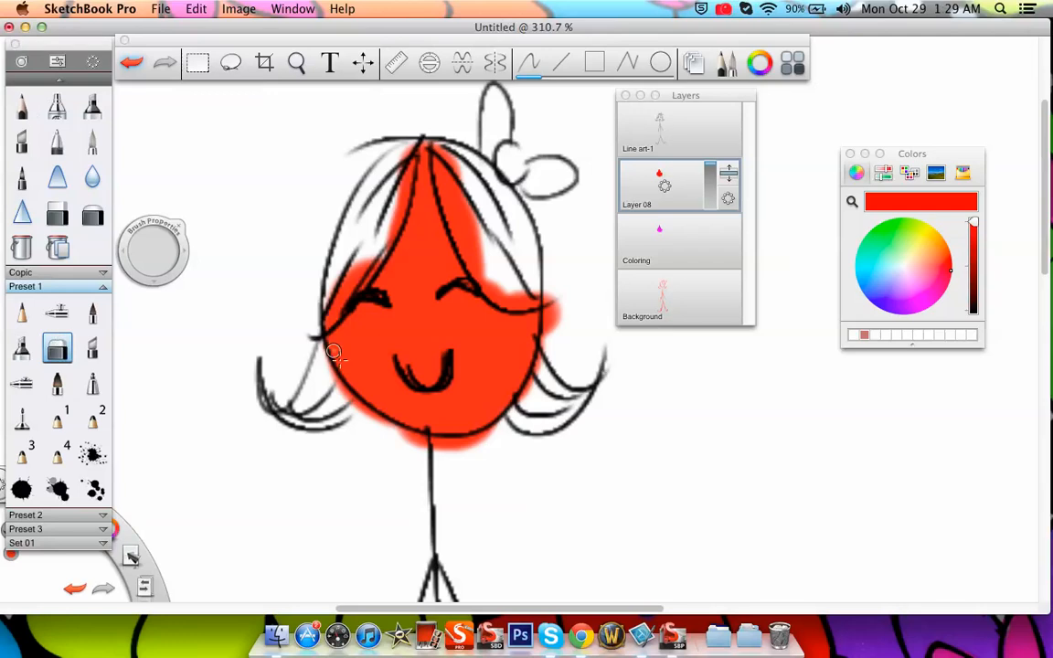
pyautogui.moveTo(313, 369)
pyautogui.mouseDown()
pyautogui.moveTo(353, 414)
pyautogui.moveTo(402, 445)
pyautogui.mouseUp()
pyautogui.moveTo(354, 413)
pyautogui.mouseDown()
pyautogui.moveTo(408, 448)
pyautogui.moveTo(354, 395)
pyautogui.moveTo(355, 415)
pyautogui.moveTo(445, 453)
pyautogui.moveTo(513, 437)
pyautogui.mouseUp()
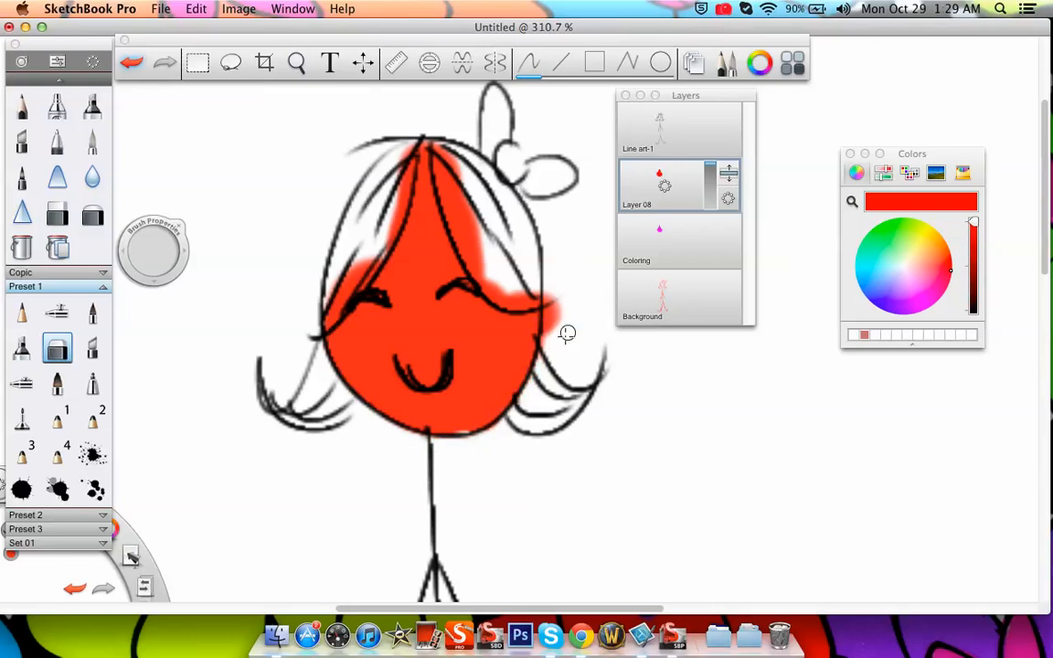
pyautogui.moveTo(564, 331); pyautogui.dragTo(555, 282)
pyautogui.moveTo(457, 167)
pyautogui.mouseDown()
pyautogui.moveTo(471, 234)
pyautogui.moveTo(433, 122)
pyautogui.moveTo(468, 256)
pyautogui.moveTo(442, 199)
pyautogui.moveTo(477, 284)
pyautogui.moveTo(494, 290)
pyautogui.moveTo(461, 210)
pyautogui.moveTo(519, 307)
pyautogui.moveTo(495, 296)
pyautogui.moveTo(523, 290)
pyautogui.moveTo(507, 311)
pyautogui.moveTo(492, 297)
pyautogui.moveTo(541, 287)
pyautogui.moveTo(510, 285)
pyautogui.moveTo(547, 293)
pyautogui.moveTo(553, 299)
pyautogui.mouseUp()
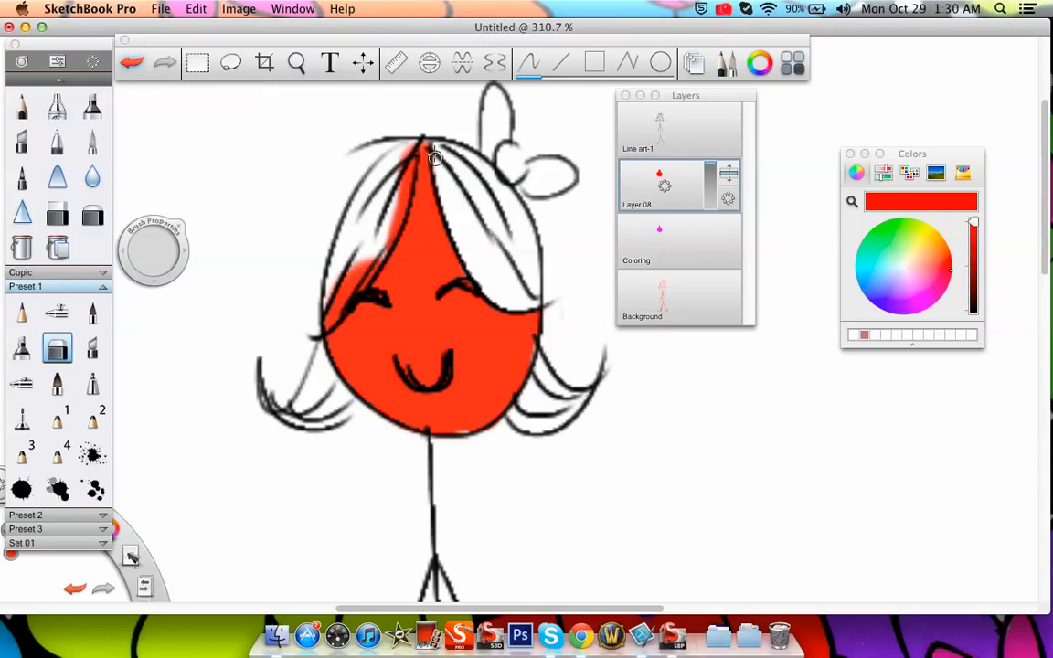
pyautogui.moveTo(408, 150); pyautogui.dragTo(390, 227)
pyautogui.moveTo(338, 280)
pyautogui.mouseDown()
pyautogui.moveTo(356, 269)
pyautogui.moveTo(325, 318)
pyautogui.moveTo(364, 252)
pyautogui.moveTo(381, 242)
pyautogui.moveTo(379, 252)
pyautogui.mouseUp()
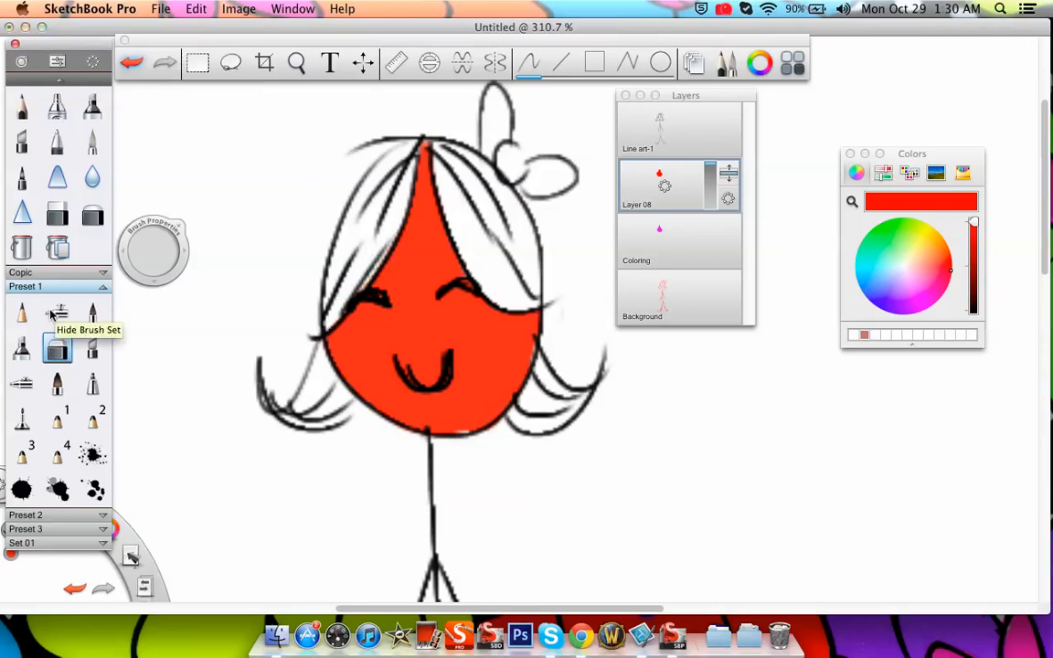
# Lock Layer 08 completely and try to edit the face on it
pyautogui.click(22, 312)
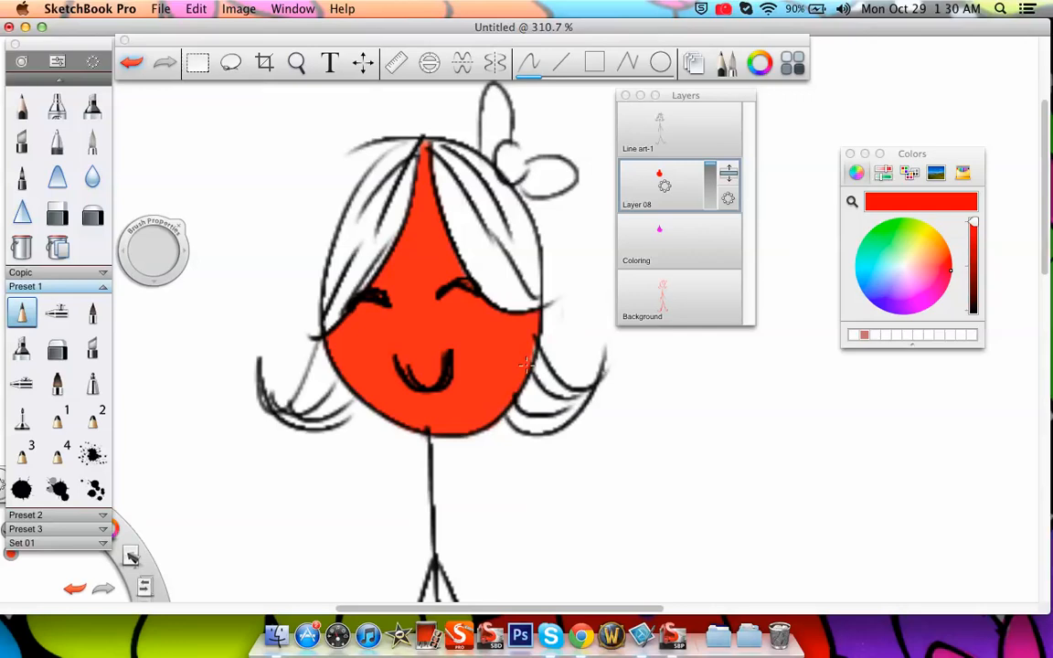
pyautogui.click(56, 348)
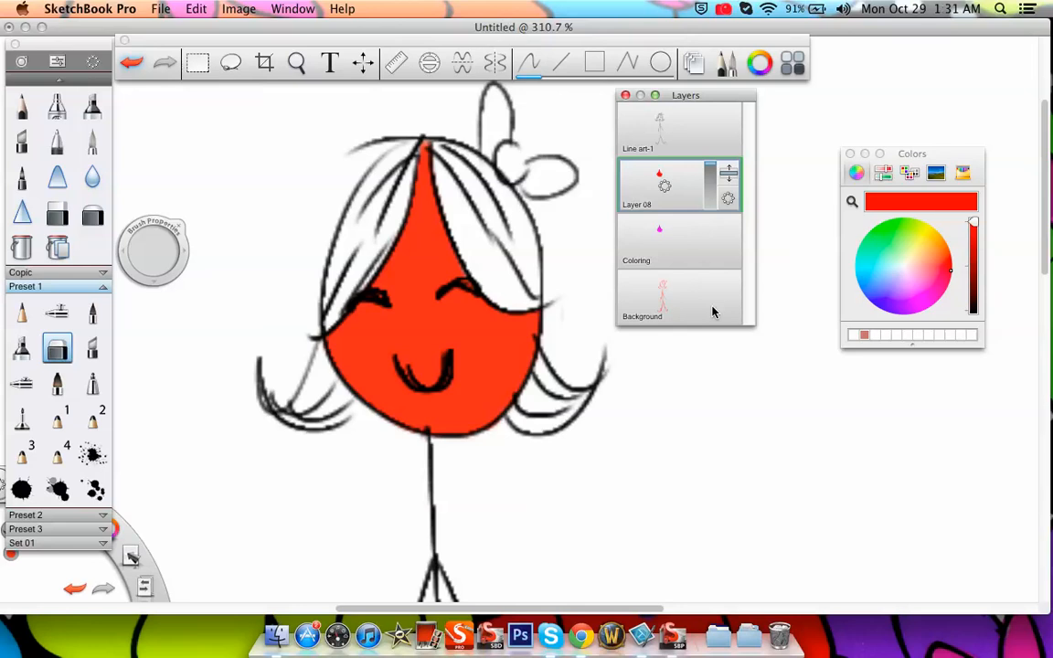
pyautogui.click(664, 188)
pyautogui.moveTo(662, 190); pyautogui.dragTo(628, 234)
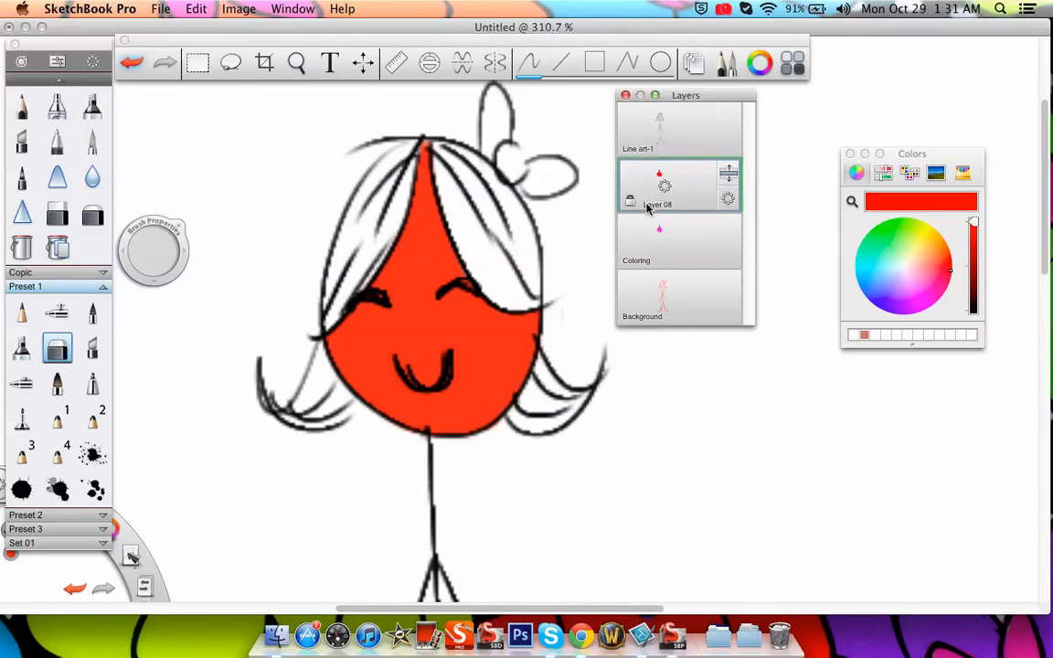
pyautogui.click(297, 62)
pyautogui.moveTo(387, 300); pyautogui.dragTo(464, 409)
pyautogui.click(468, 325)
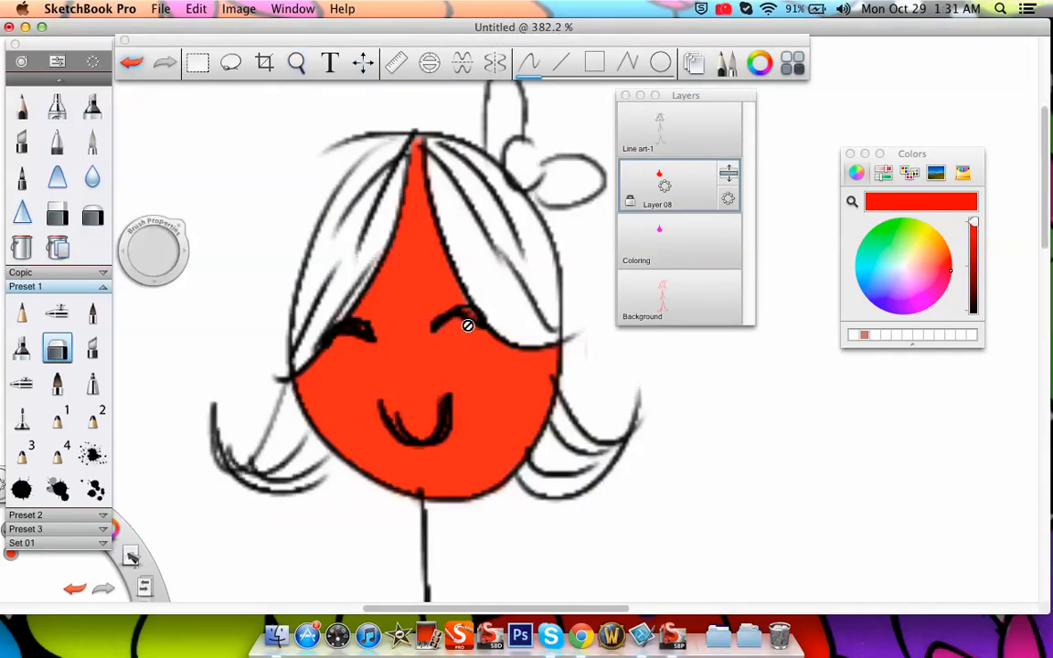
# Choose the airbrush with a dark red, and replace the full lock on Layer 08 with a transparency lock
pyautogui.moveTo(970, 239); pyautogui.dragTo(973, 274)
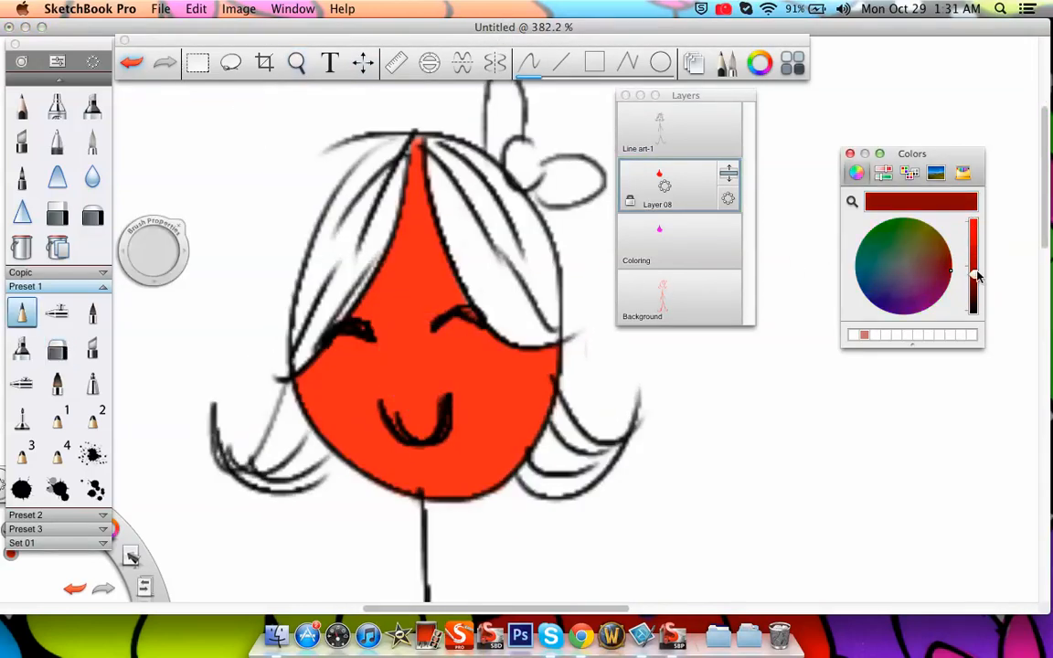
pyautogui.click(57, 106)
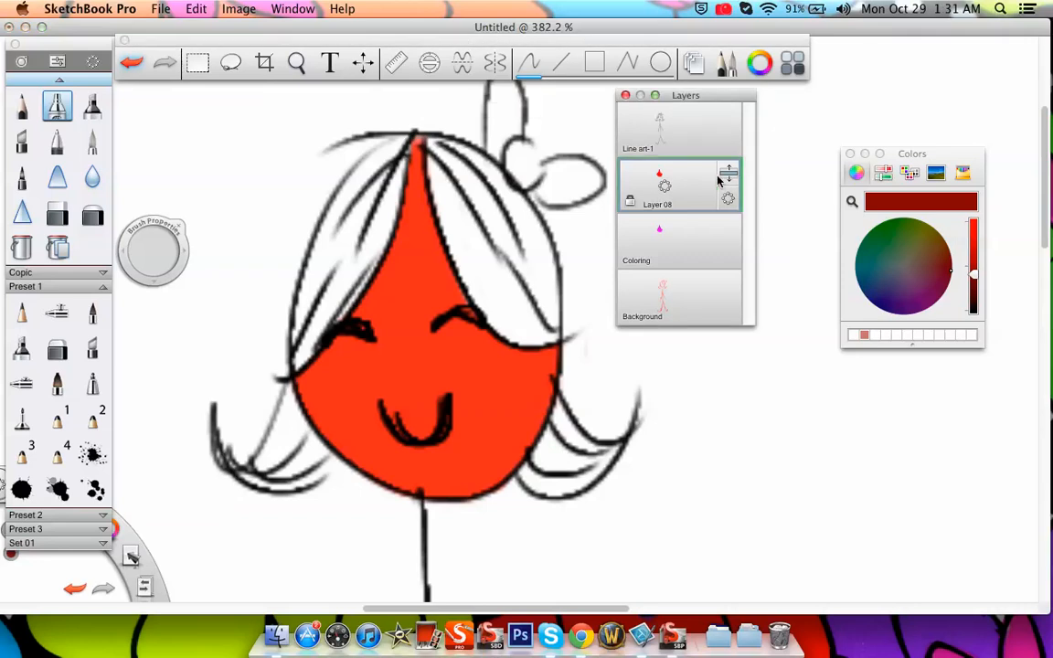
pyautogui.moveTo(704, 196); pyautogui.dragTo(663, 233)
pyautogui.moveTo(653, 173); pyautogui.dragTo(670, 196)
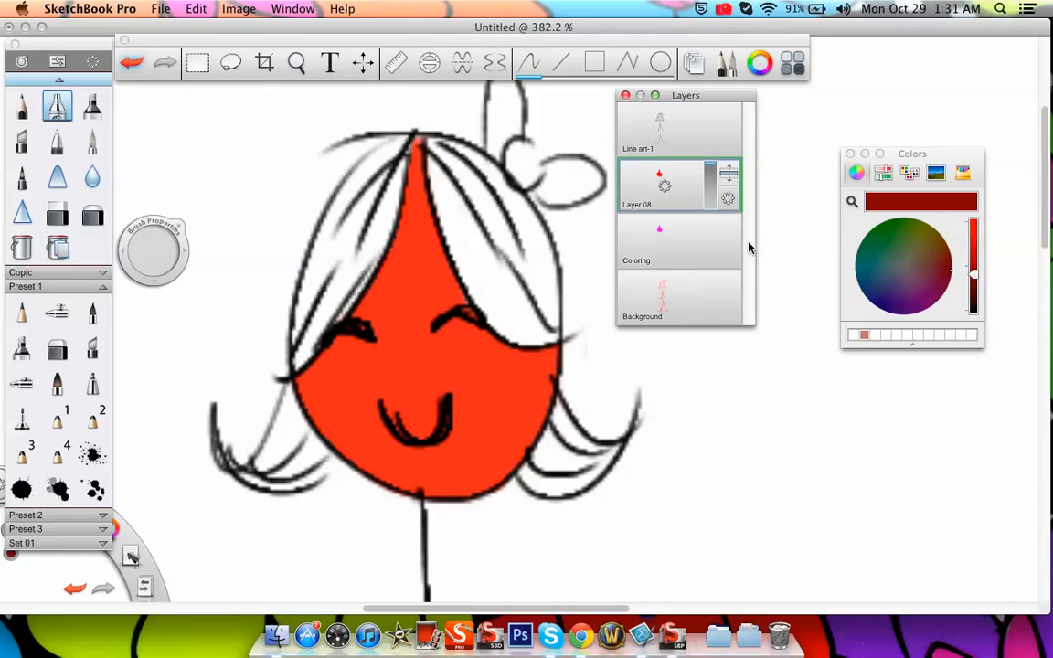
pyautogui.click(728, 199)
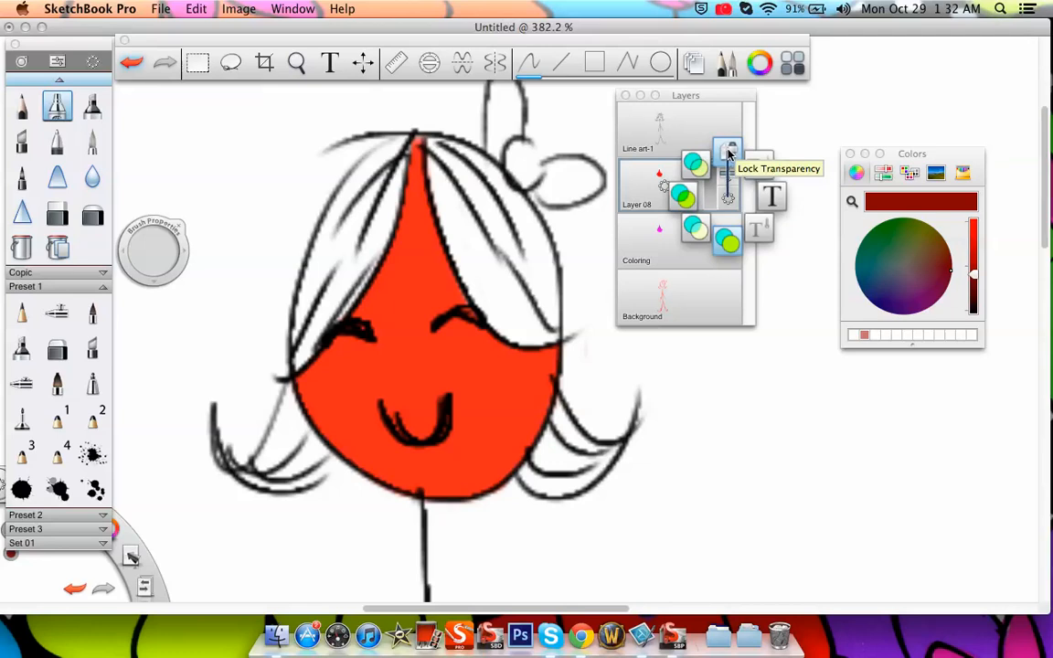
pyautogui.click(729, 153)
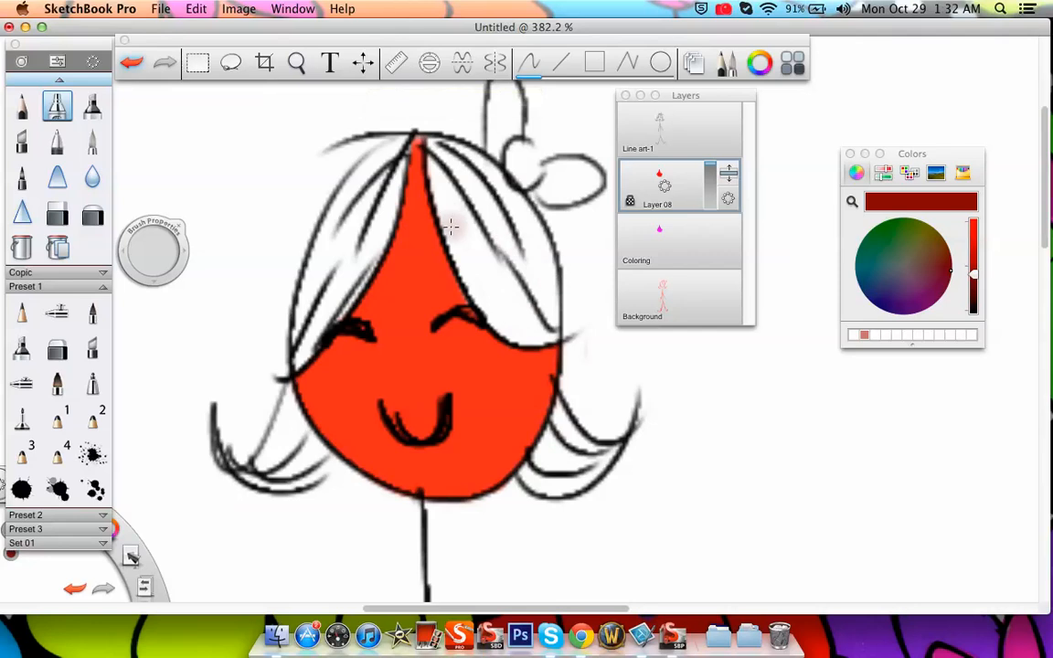
# Airbrush dark red shading onto the face along the hair edges, from the forehead down both sides to the cheeks
pyautogui.moveTo(422, 148); pyautogui.dragTo(457, 295)
pyautogui.moveTo(433, 176)
pyautogui.mouseDown()
pyautogui.moveTo(458, 298)
pyautogui.moveTo(552, 353)
pyautogui.mouseUp()
pyautogui.moveTo(477, 307); pyautogui.dragTo(573, 353)
pyautogui.moveTo(404, 201)
pyautogui.mouseDown()
pyautogui.moveTo(353, 322)
pyautogui.moveTo(282, 379)
pyautogui.mouseUp()
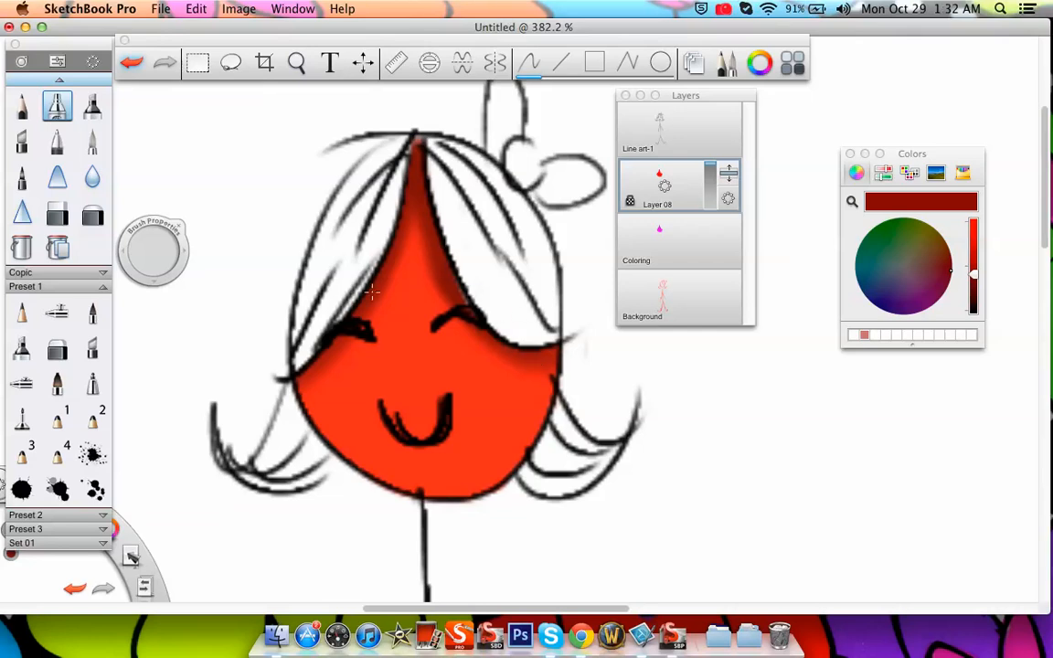
# Examine up close how the dark red shading meets the hair outline around the eyes
pyautogui.click(296, 62)
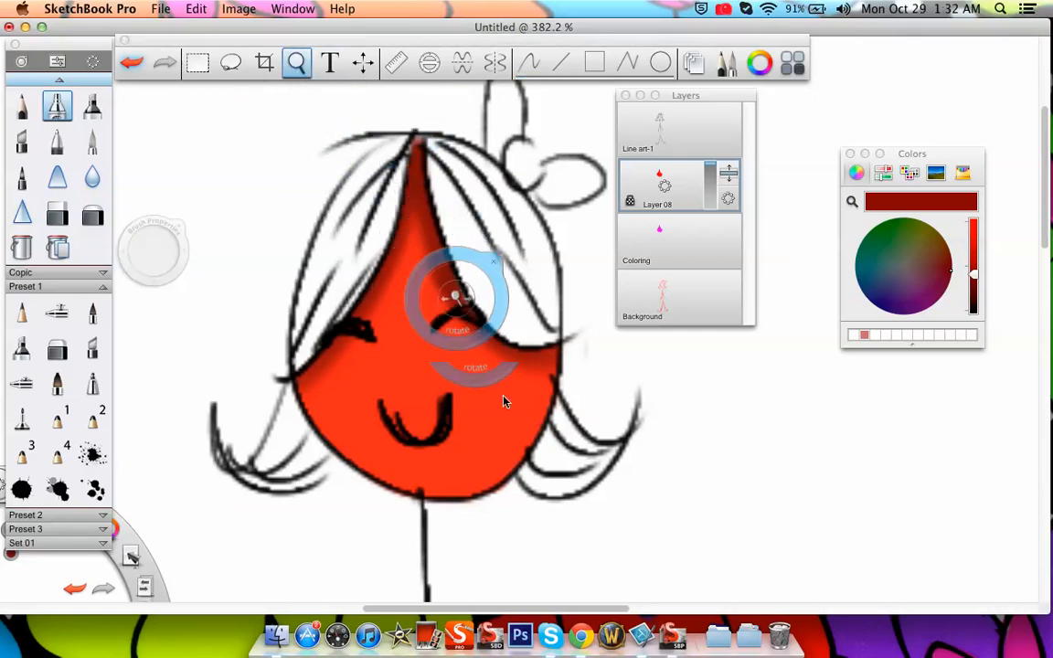
pyautogui.moveTo(498, 399); pyautogui.dragTo(489, 204)
pyautogui.moveTo(577, 311)
pyautogui.mouseDown()
pyautogui.moveTo(580, 355)
pyautogui.moveTo(632, 485)
pyautogui.mouseUp()
pyautogui.click(480, 312)
pyautogui.moveTo(606, 393)
pyautogui.mouseDown()
pyautogui.moveTo(587, 413)
pyautogui.moveTo(540, 400)
pyautogui.moveTo(543, 465)
pyautogui.moveTo(505, 287)
pyautogui.mouseUp()
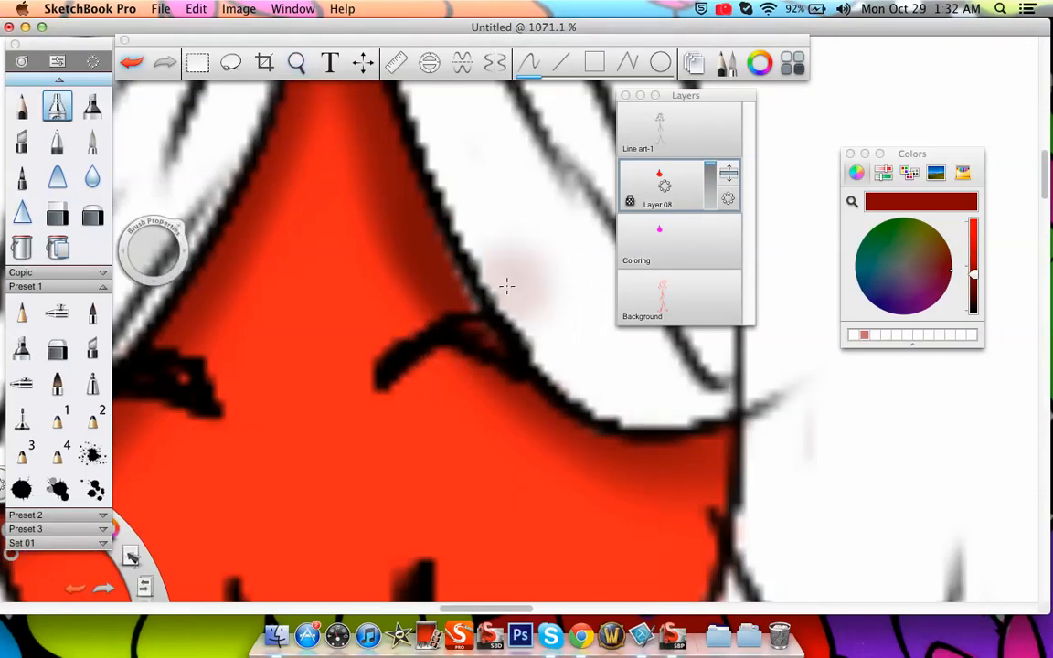
pyautogui.click(21, 107)
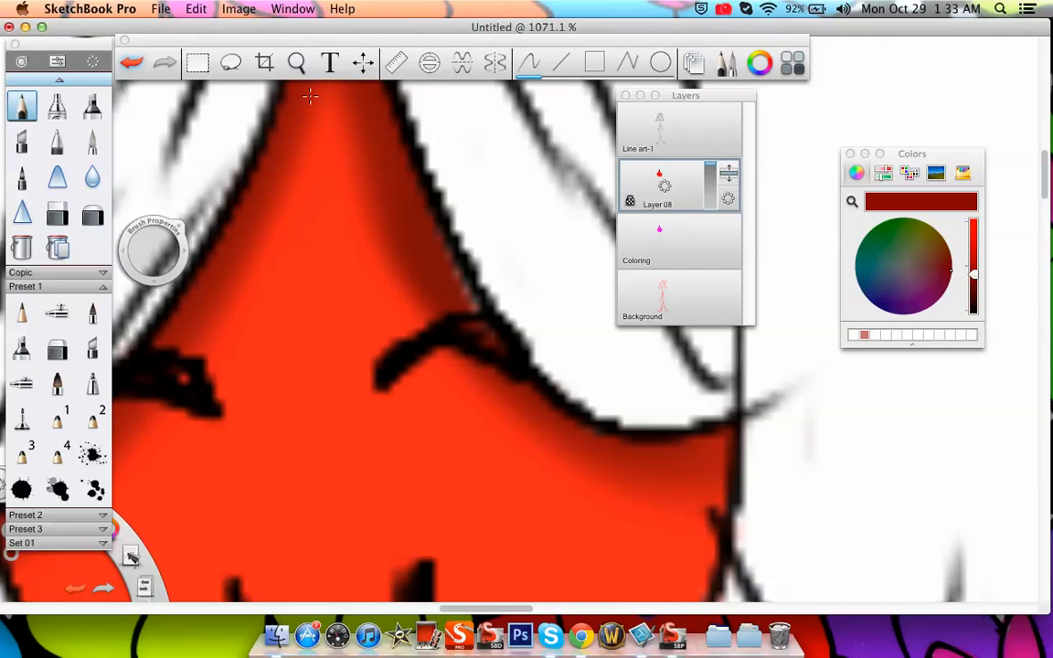
pyautogui.click(297, 63)
pyautogui.moveTo(512, 270); pyautogui.dragTo(528, 376)
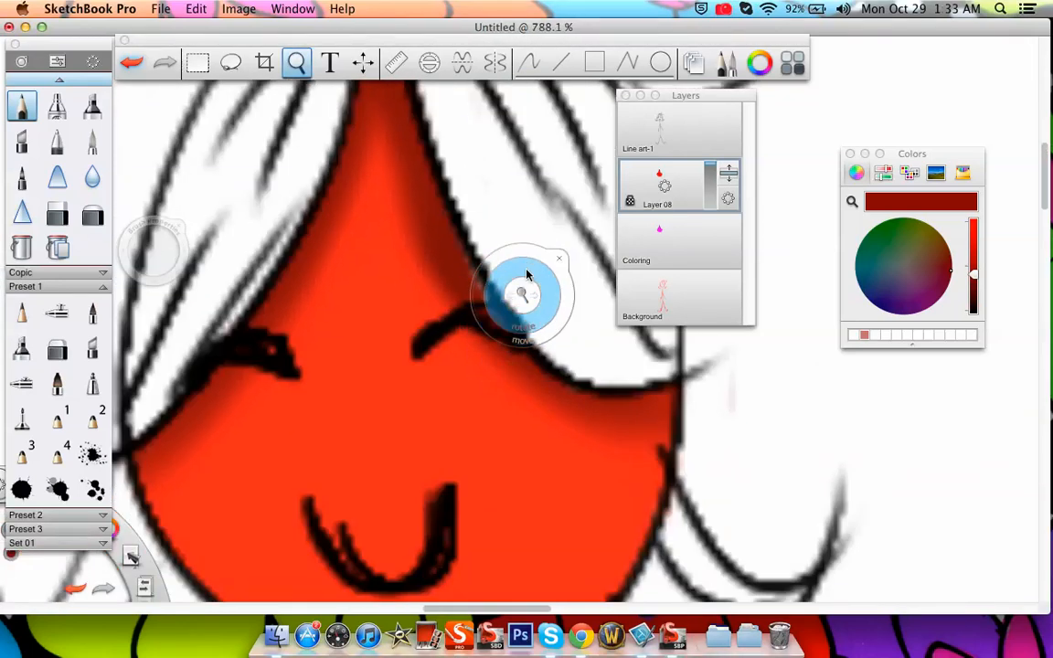
pyautogui.click(560, 259)
# Turn the transparency lock of Layer 08 off and back on
pyautogui.moveTo(728, 200); pyautogui.dragTo(729, 150)
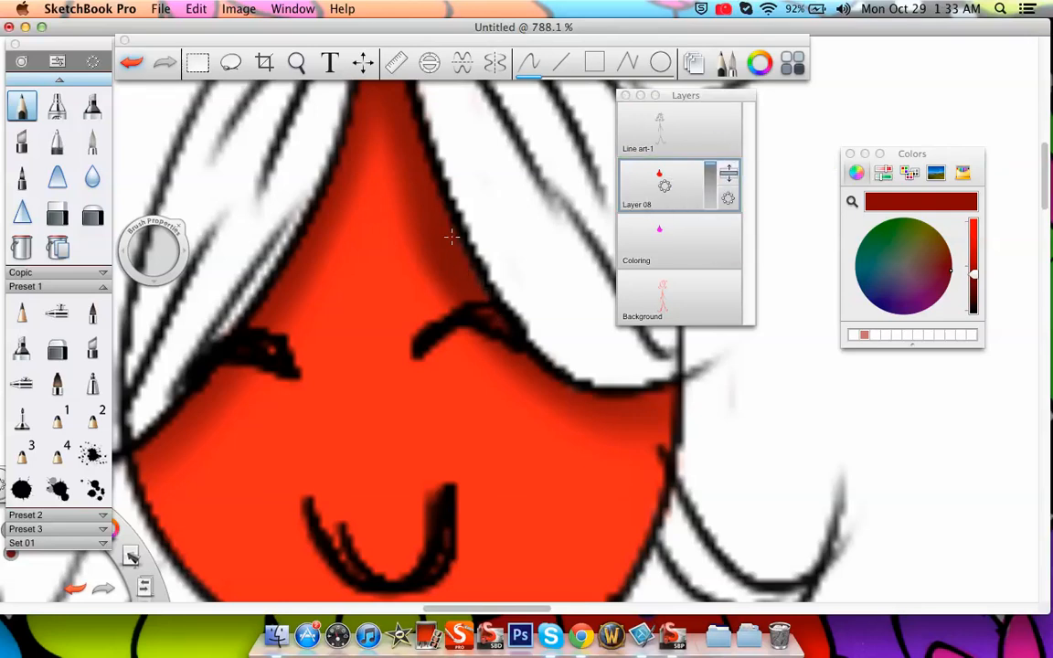
pyautogui.click(728, 198)
pyautogui.click(728, 155)
# Set the colour to light pinkish red and airbrush a highlight down the middle of the face from forehead to mouth
pyautogui.click(296, 61)
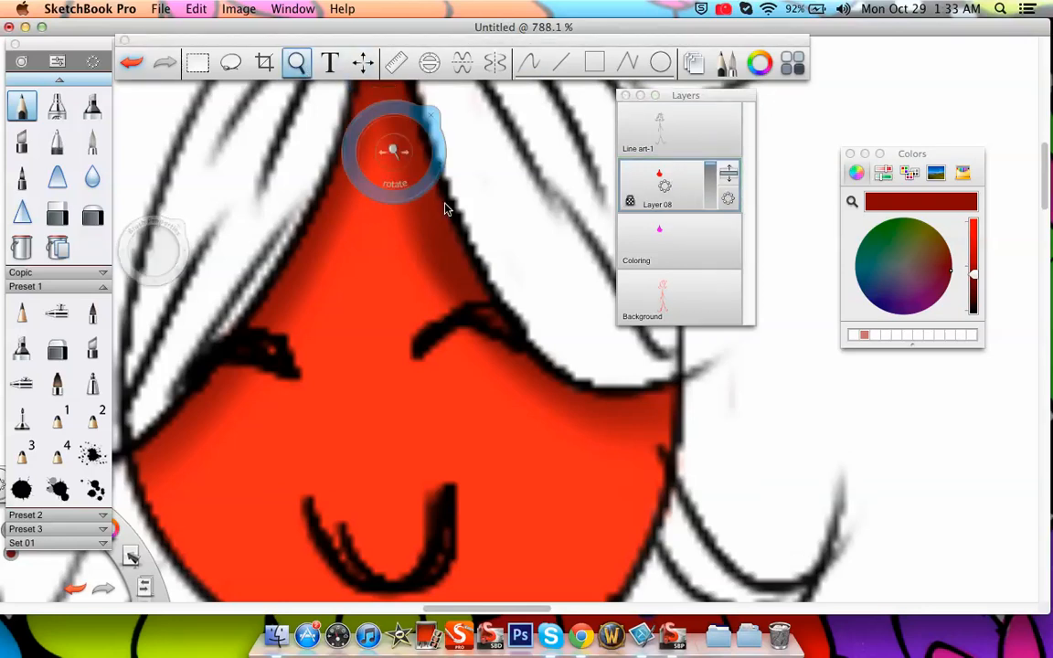
pyautogui.moveTo(452, 257); pyautogui.dragTo(398, 380)
pyautogui.click(445, 331)
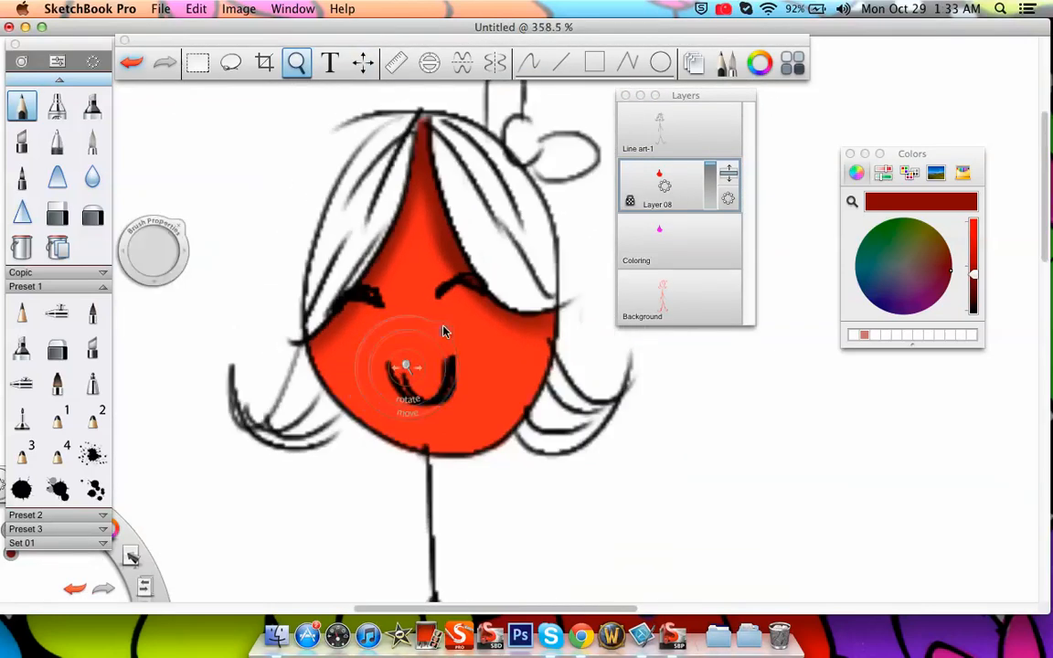
pyautogui.click(972, 227)
pyautogui.moveTo(947, 277)
pyautogui.mouseDown()
pyautogui.moveTo(923, 263)
pyautogui.moveTo(933, 269)
pyautogui.mouseUp()
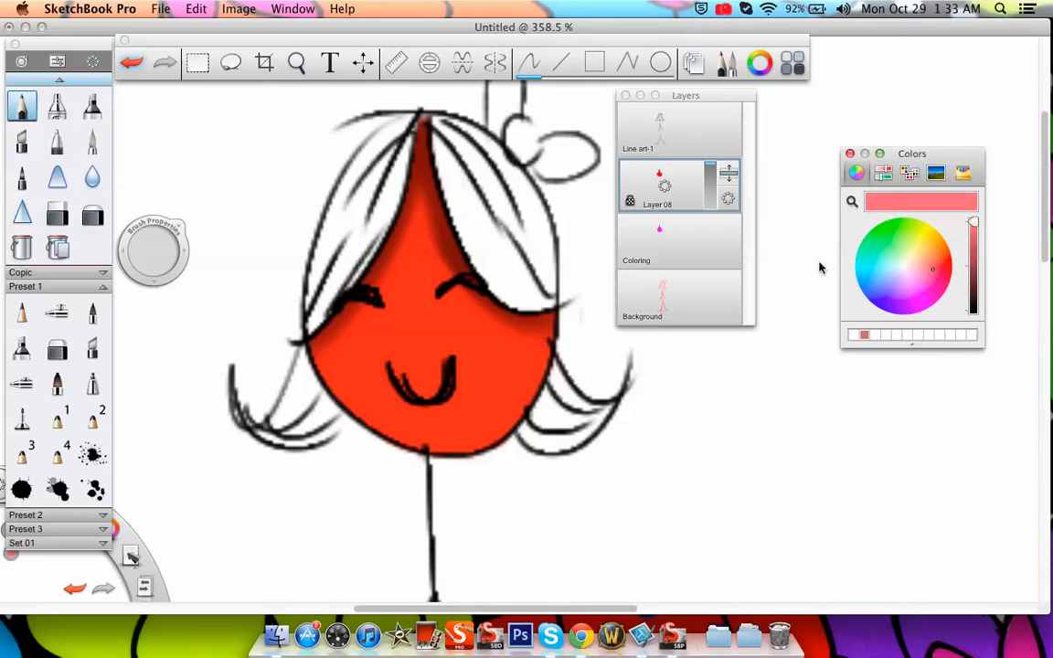
pyautogui.click(56, 106)
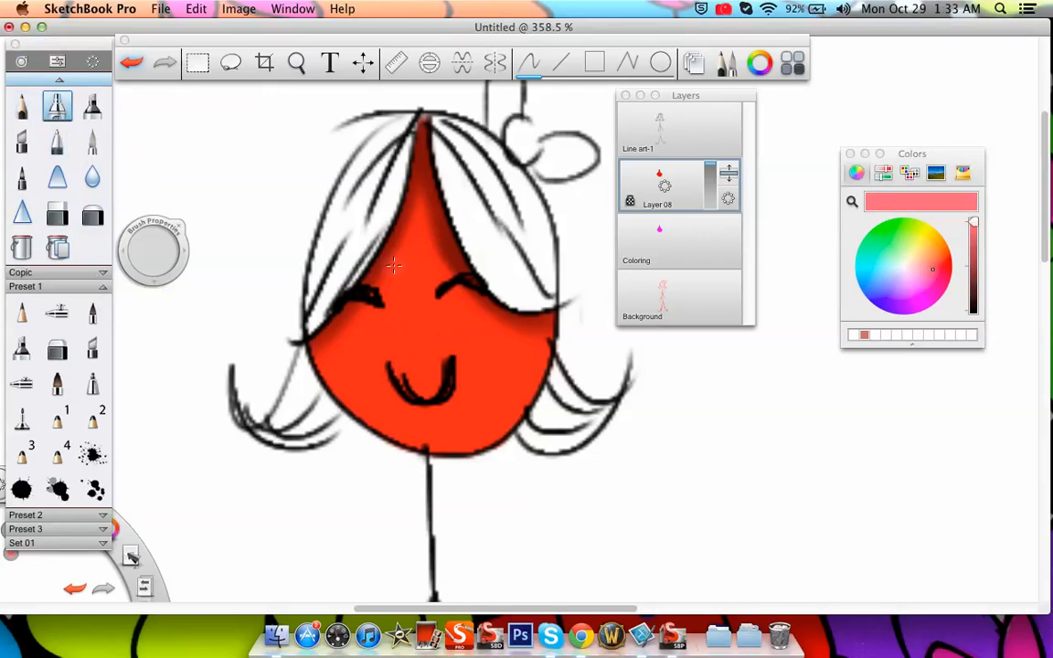
pyautogui.moveTo(416, 233); pyautogui.dragTo(431, 352)
pyautogui.moveTo(420, 266)
pyautogui.mouseDown()
pyautogui.moveTo(409, 228)
pyautogui.moveTo(409, 297)
pyautogui.moveTo(446, 285)
pyautogui.moveTo(413, 270)
pyautogui.moveTo(418, 203)
pyautogui.moveTo(405, 297)
pyautogui.moveTo(437, 262)
pyautogui.moveTo(404, 311)
pyautogui.moveTo(383, 280)
pyautogui.moveTo(400, 306)
pyautogui.moveTo(431, 266)
pyautogui.moveTo(427, 385)
pyautogui.mouseUp()
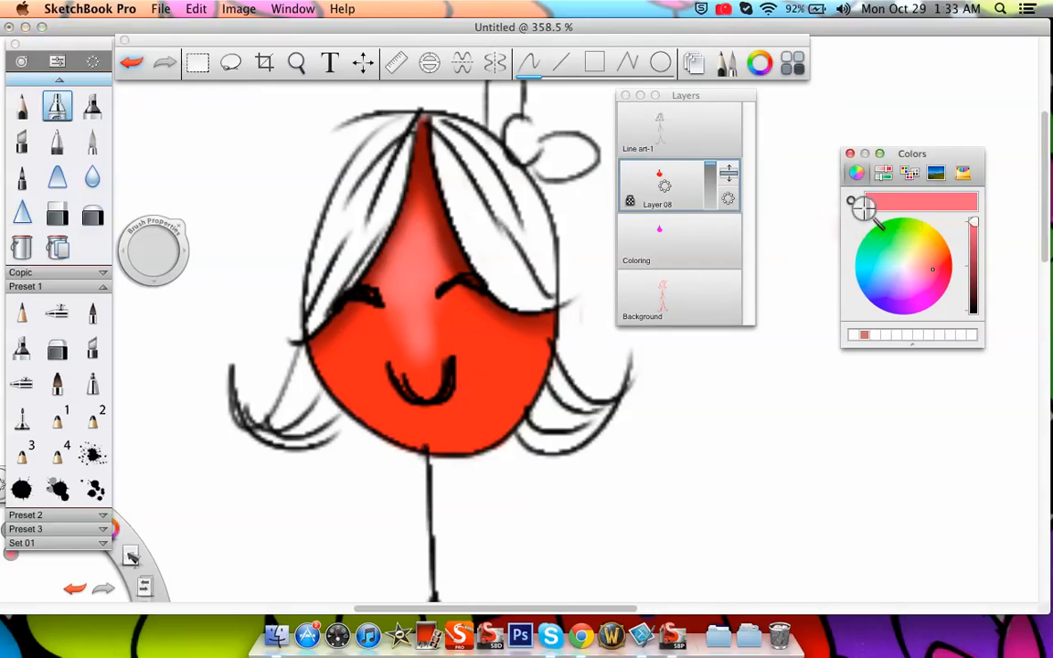
# Try sampling the dark red of the forehead shading and the bright red of the cheek with the colour picker
pyautogui.click(423, 153)
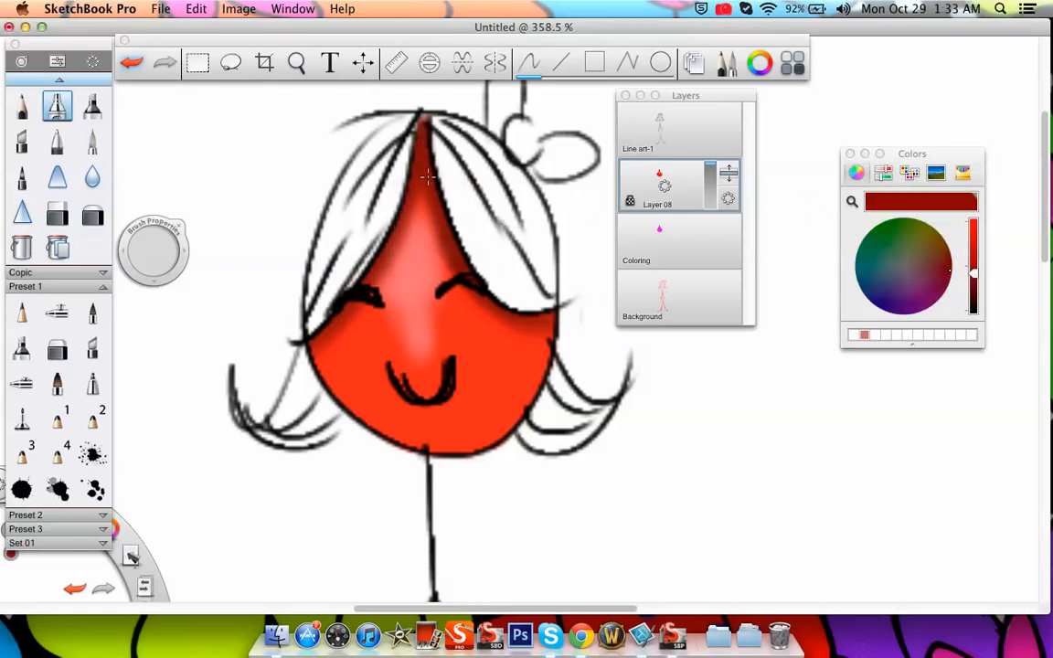
pyautogui.click(652, 170)
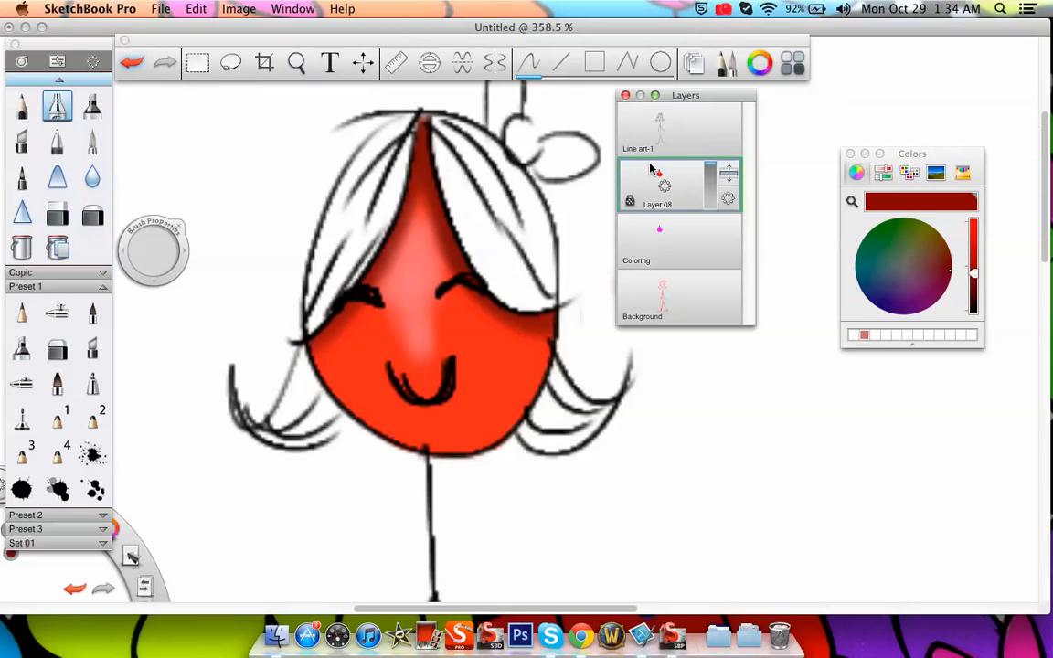
pyautogui.moveTo(444, 403); pyautogui.dragTo(443, 394)
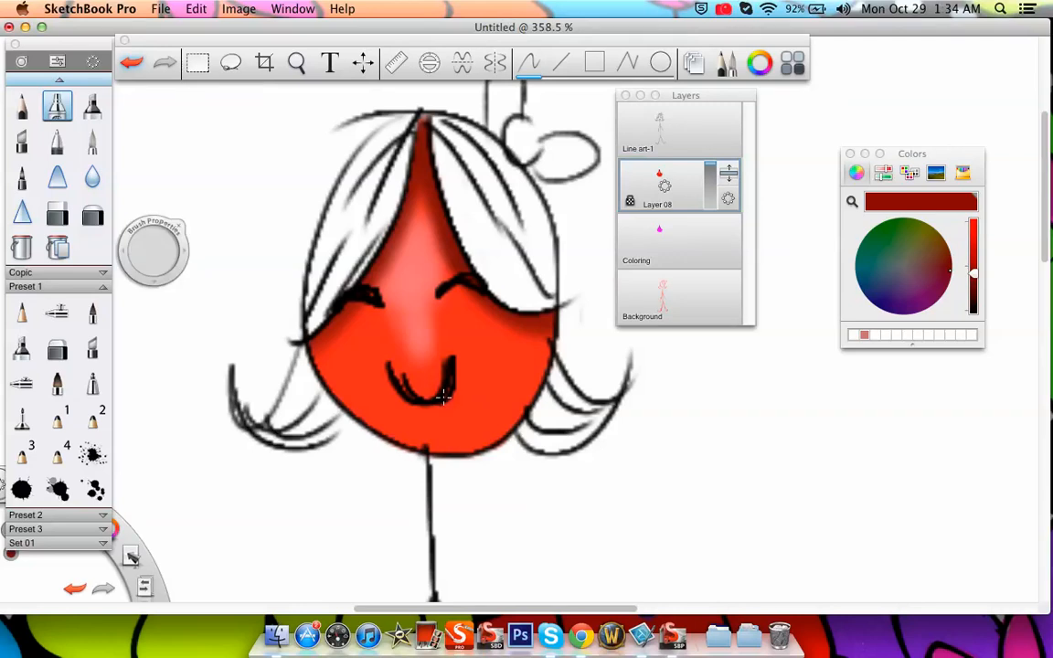
pyautogui.keyDown('alt'); pyautogui.click(499, 350); pyautogui.keyUp('alt')
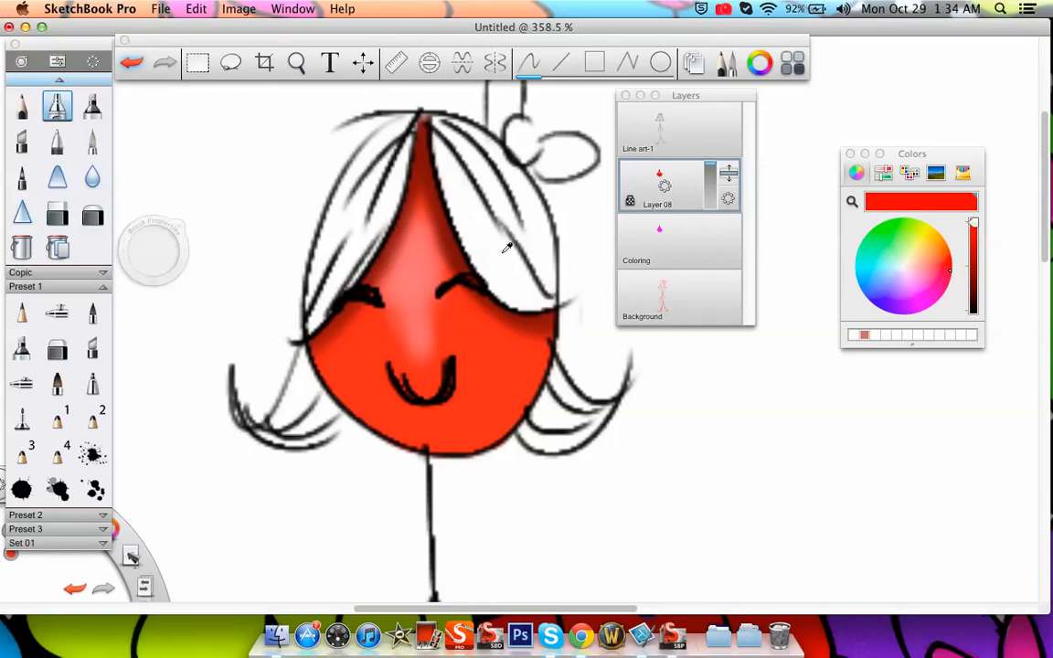
pyautogui.keyDown('alt'); pyautogui.click(390, 128); pyautogui.keyUp('alt')
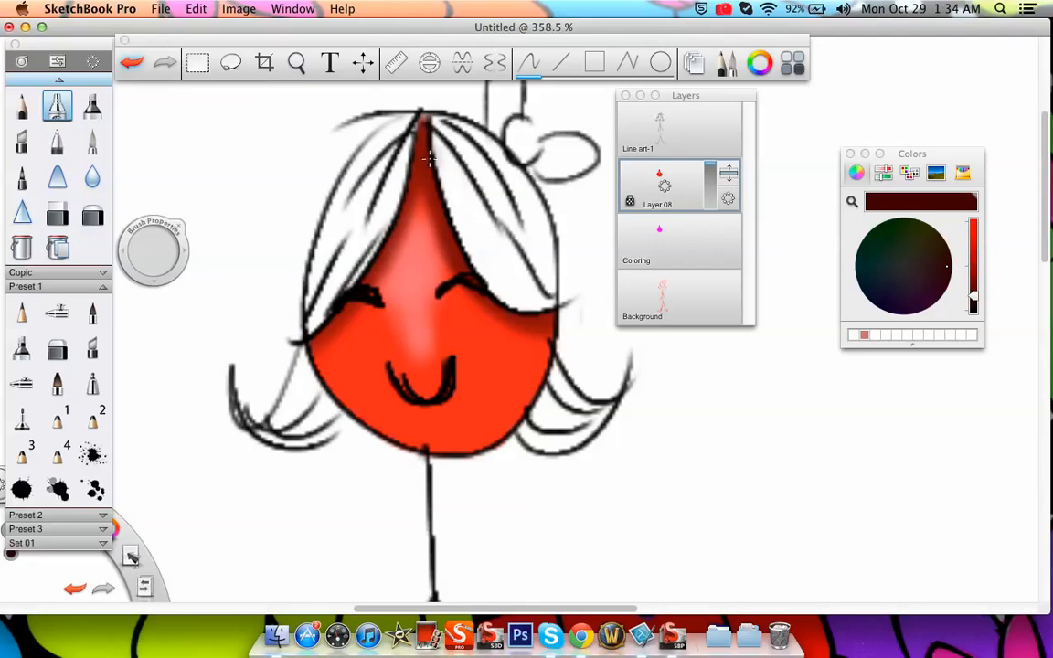
pyautogui.click(851, 201)
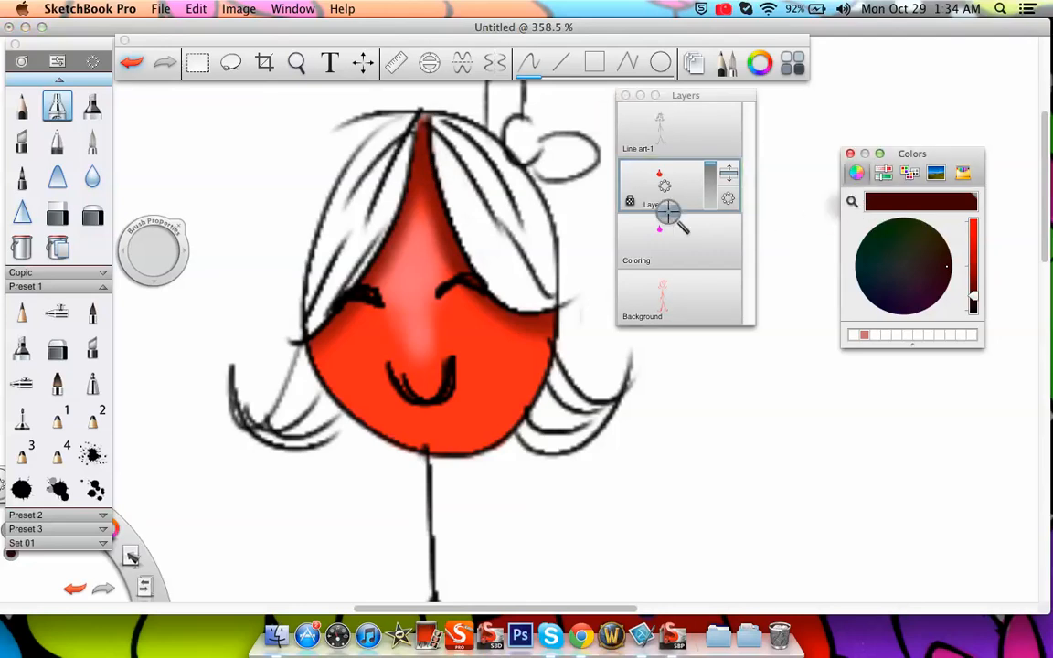
pyautogui.click(491, 344)
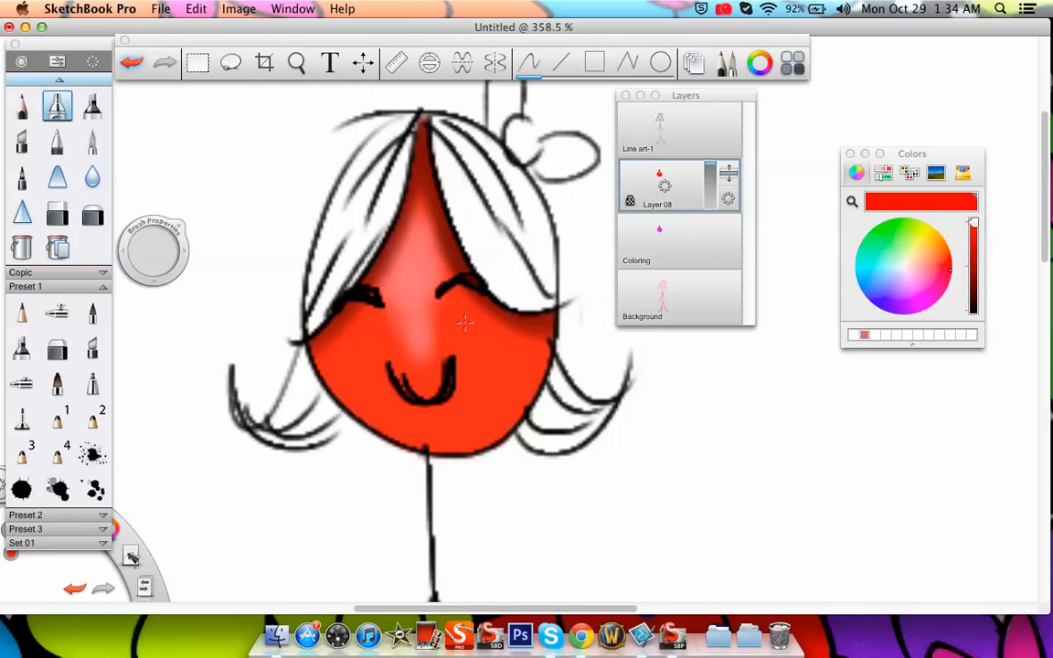
# Sample dark red from the forehead and shade both sides of the nose highlight with a smaller airbrush, darkening the colour for the second side
pyautogui.click(851, 201)
pyautogui.click(426, 197)
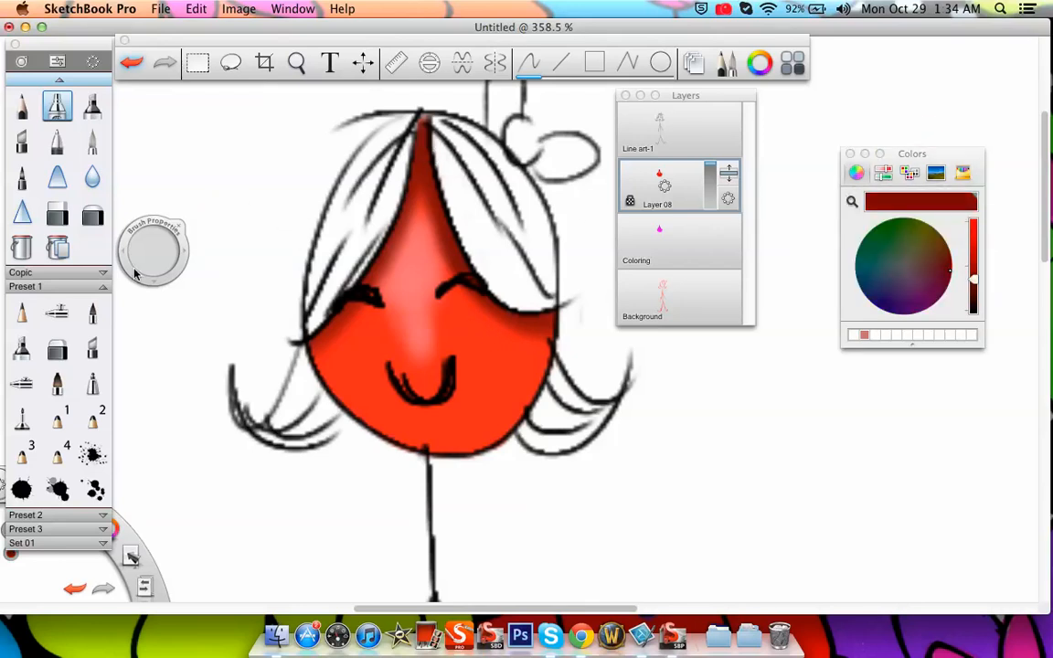
pyautogui.click(61, 313)
pyautogui.moveTo(171, 245); pyautogui.dragTo(138, 252)
pyautogui.moveTo(371, 238)
pyautogui.mouseDown()
pyautogui.moveTo(386, 274)
pyautogui.moveTo(390, 246)
pyautogui.moveTo(388, 295)
pyautogui.moveTo(391, 279)
pyautogui.moveTo(361, 301)
pyautogui.moveTo(352, 260)
pyautogui.moveTo(356, 288)
pyautogui.moveTo(378, 283)
pyautogui.moveTo(400, 240)
pyautogui.moveTo(384, 316)
pyautogui.moveTo(352, 274)
pyautogui.moveTo(357, 313)
pyautogui.moveTo(393, 256)
pyautogui.moveTo(395, 283)
pyautogui.mouseUp()
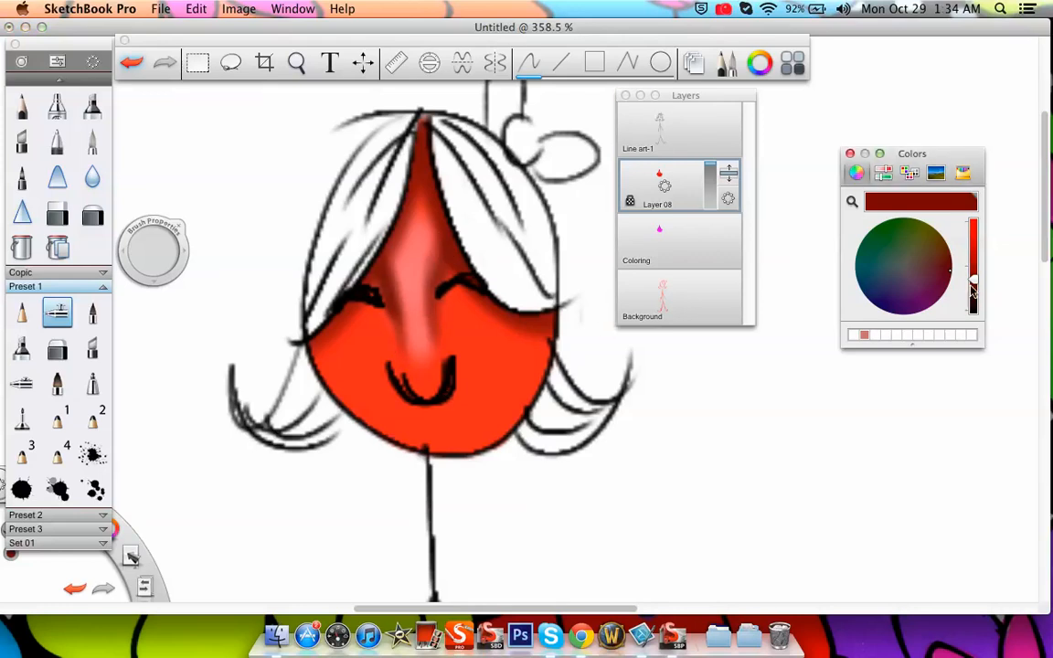
pyautogui.moveTo(973, 280); pyautogui.dragTo(973, 292)
pyautogui.moveTo(431, 274); pyautogui.dragTo(450, 223)
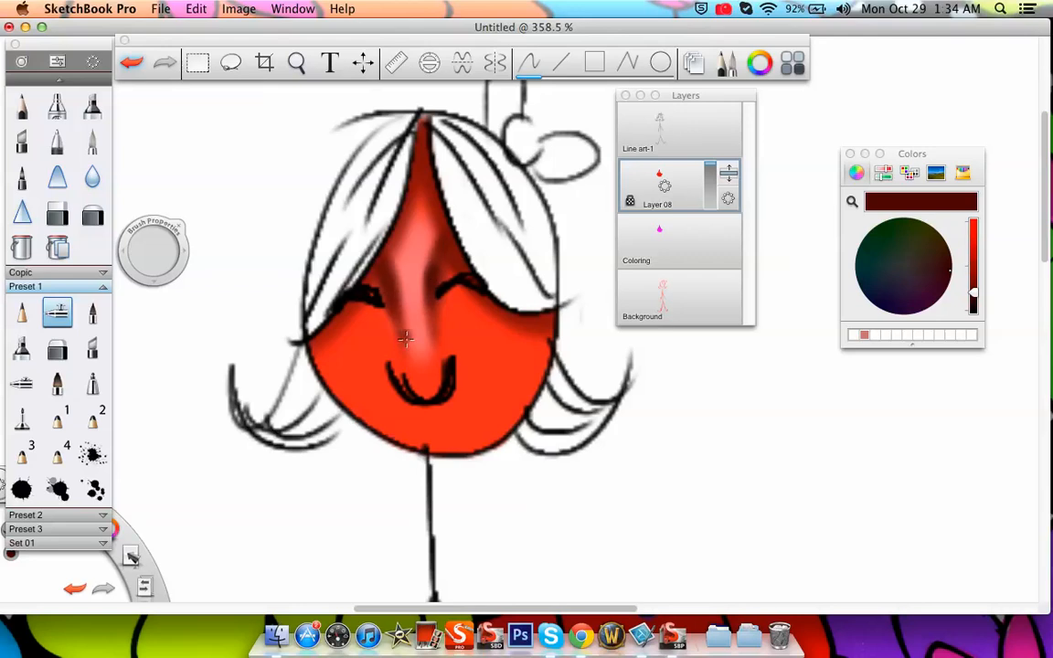
# Try to erase part of the face on Layer 08 while its transparency is locked
pyautogui.click(57, 214)
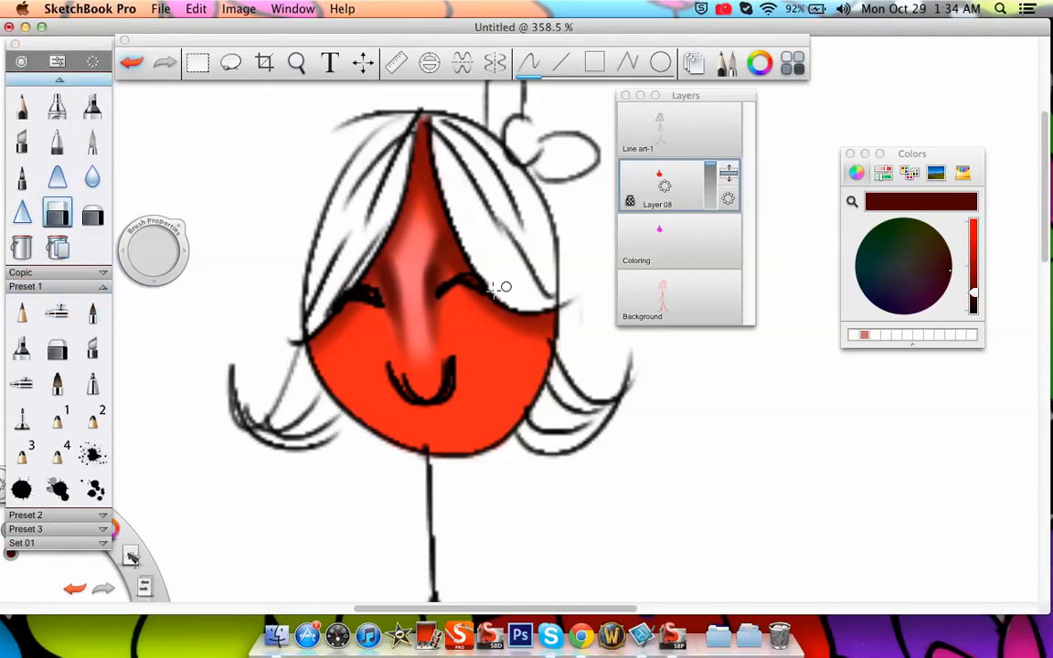
pyautogui.click(346, 236)
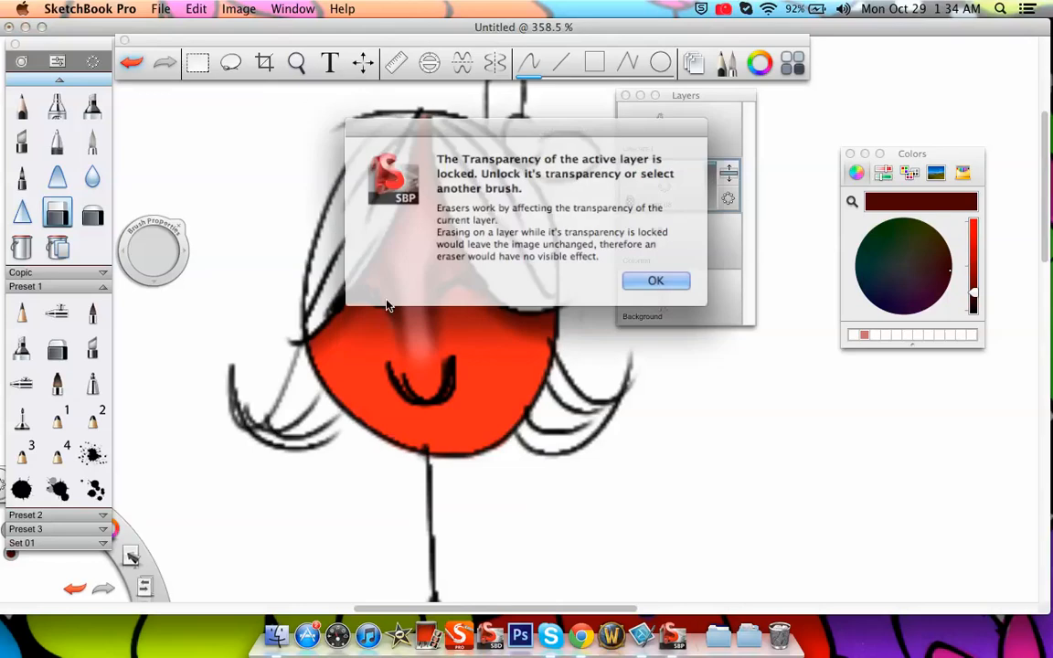
pyautogui.moveTo(512, 130); pyautogui.dragTo(471, 125)
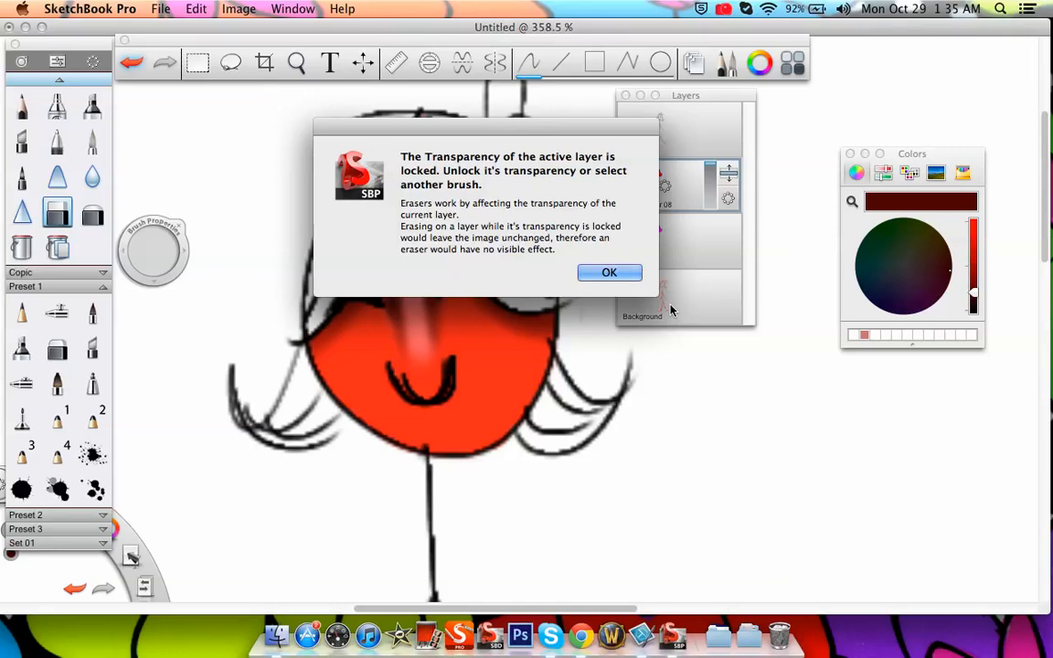
pyautogui.click(608, 271)
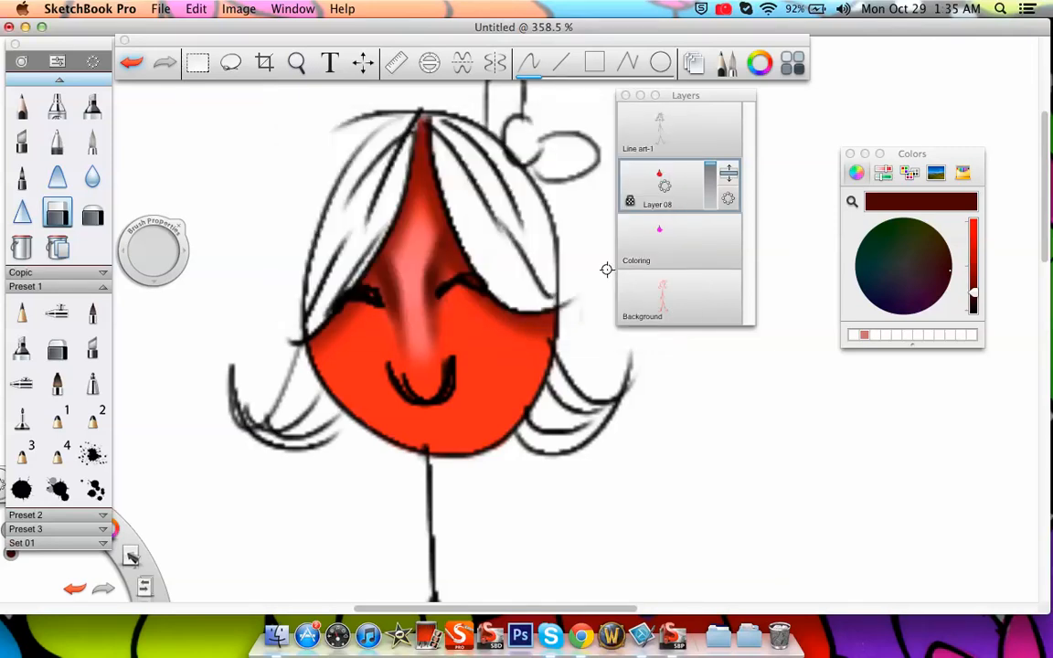
# Unlock the transparency of Layer 08, erase a short streak beside the nose and undo that stroke
pyautogui.moveTo(727, 197); pyautogui.dragTo(729, 153)
pyautogui.moveTo(391, 280); pyautogui.dragTo(402, 332)
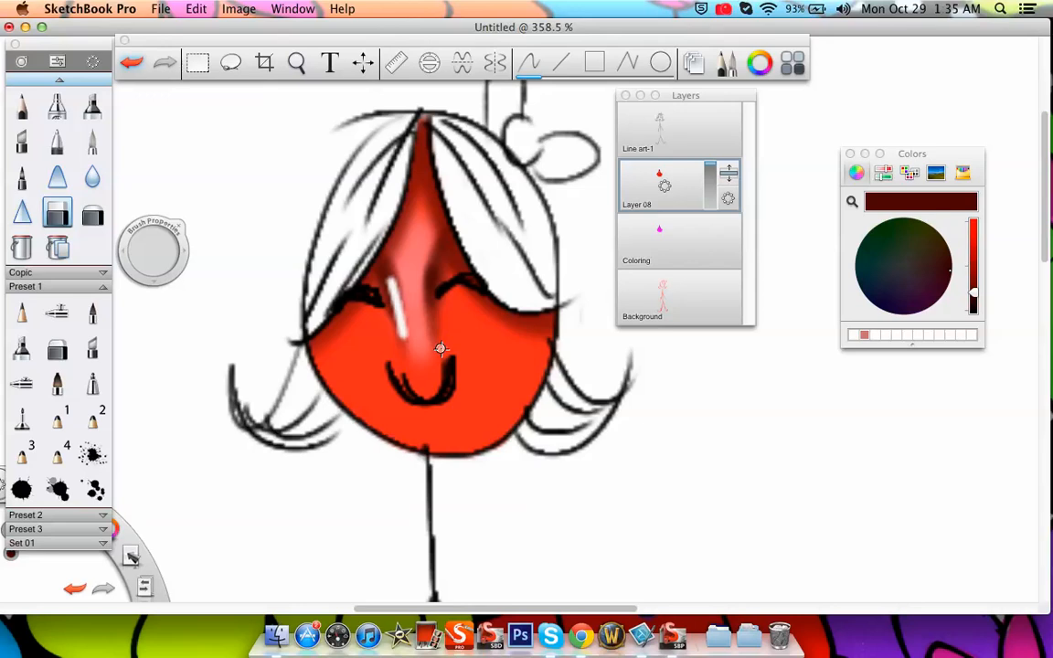
pyautogui.press('super+z')
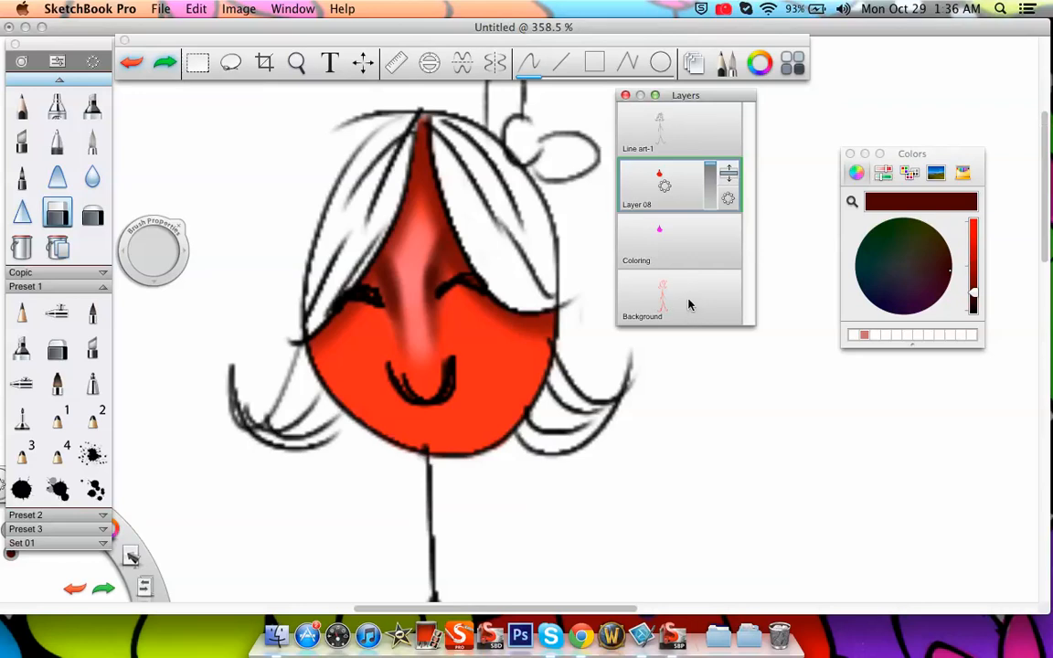
# Delete the Background sketch layer and merge the line art and Layer 08 with the Coloring layer
pyautogui.moveTo(660, 297); pyautogui.dragTo(695, 272)
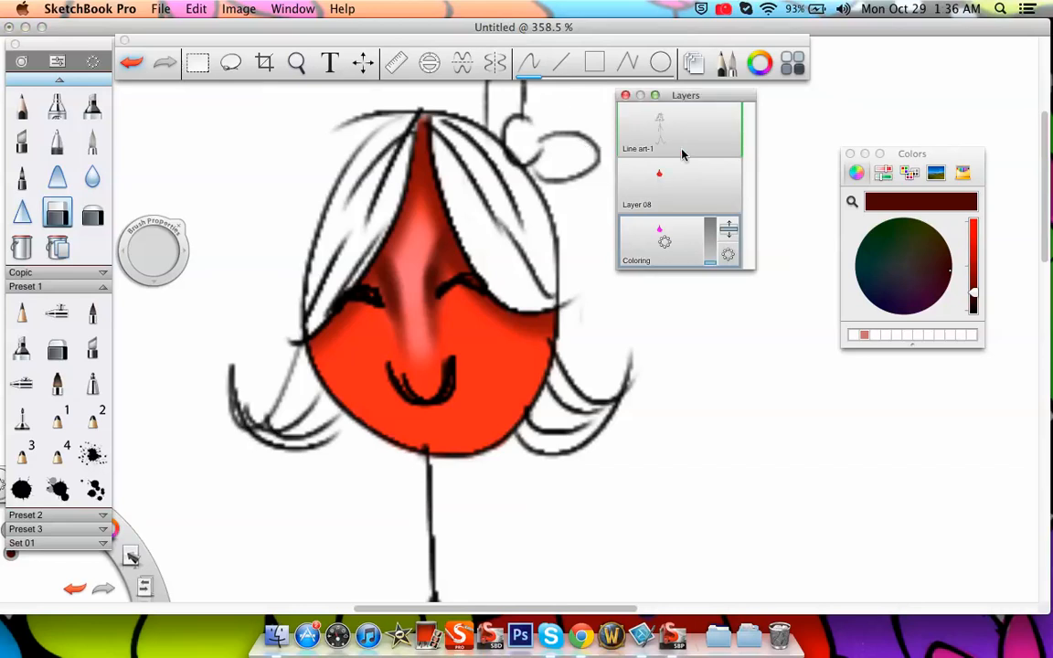
pyautogui.click(296, 61)
pyautogui.moveTo(453, 313)
pyautogui.mouseDown()
pyautogui.moveTo(427, 429)
pyautogui.moveTo(481, 452)
pyautogui.moveTo(469, 359)
pyautogui.moveTo(418, 348)
pyautogui.moveTo(413, 364)
pyautogui.mouseUp()
pyautogui.click(460, 328)
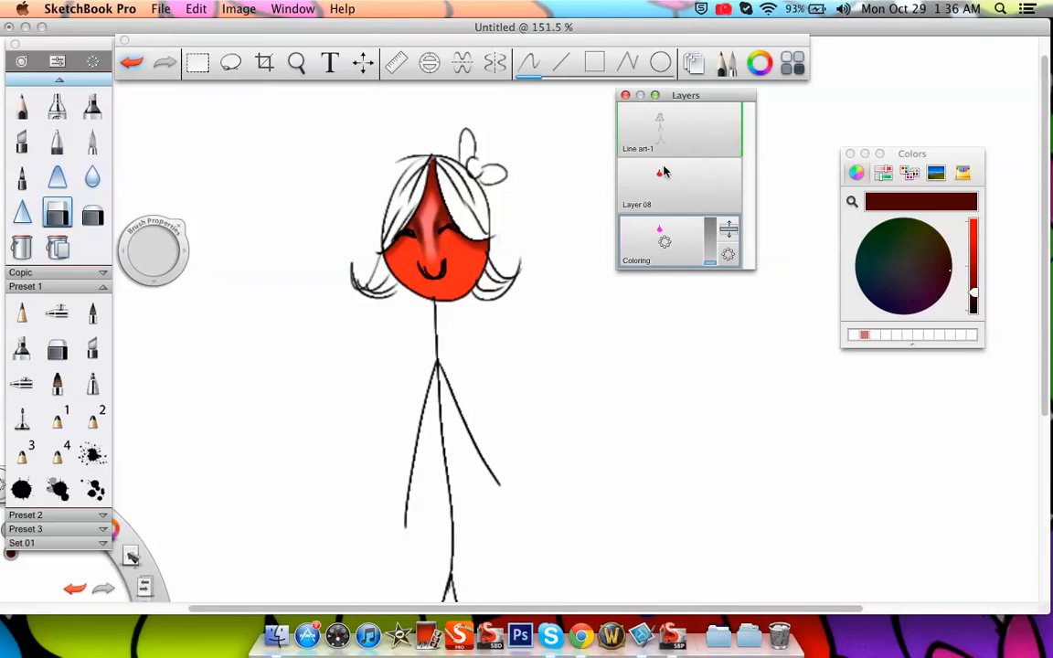
pyautogui.moveTo(678, 130); pyautogui.dragTo(677, 180)
pyautogui.moveTo(677, 174); pyautogui.dragTo(714, 174)
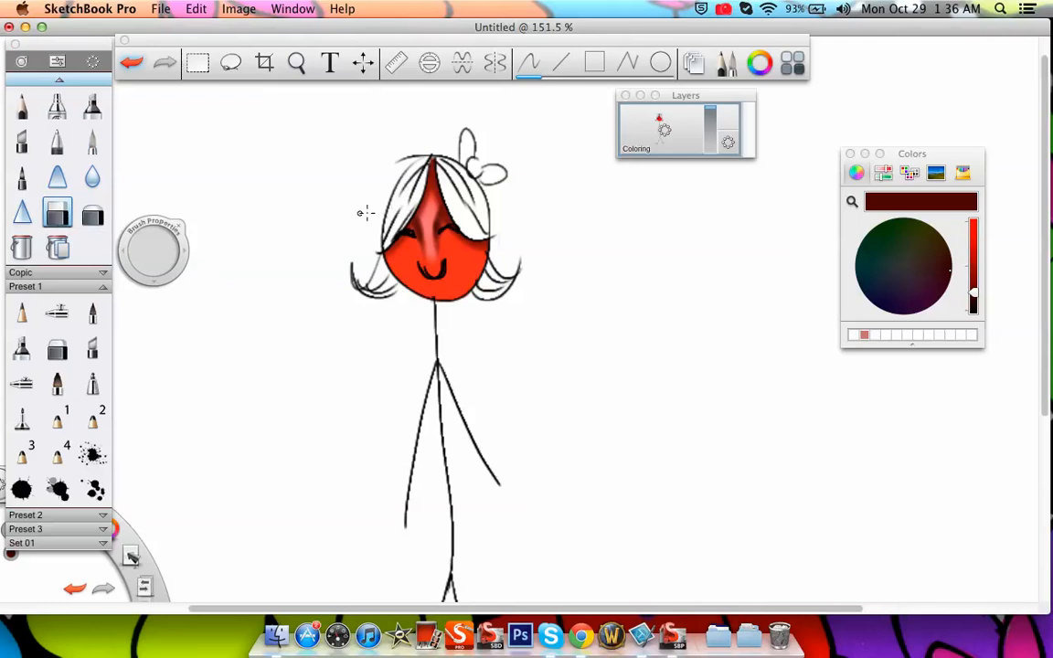
# Erase a patch on the chin of the merged drawing with the soft eraser and undo the stroke
pyautogui.click(95, 214)
pyautogui.click(296, 62)
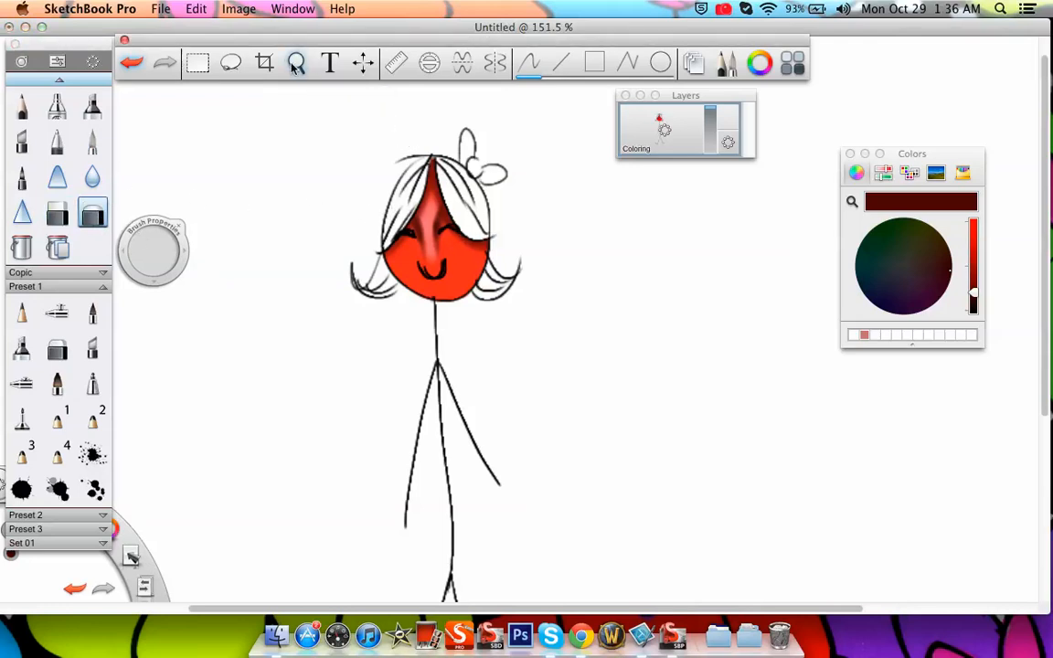
pyautogui.moveTo(460, 272); pyautogui.dragTo(536, 312)
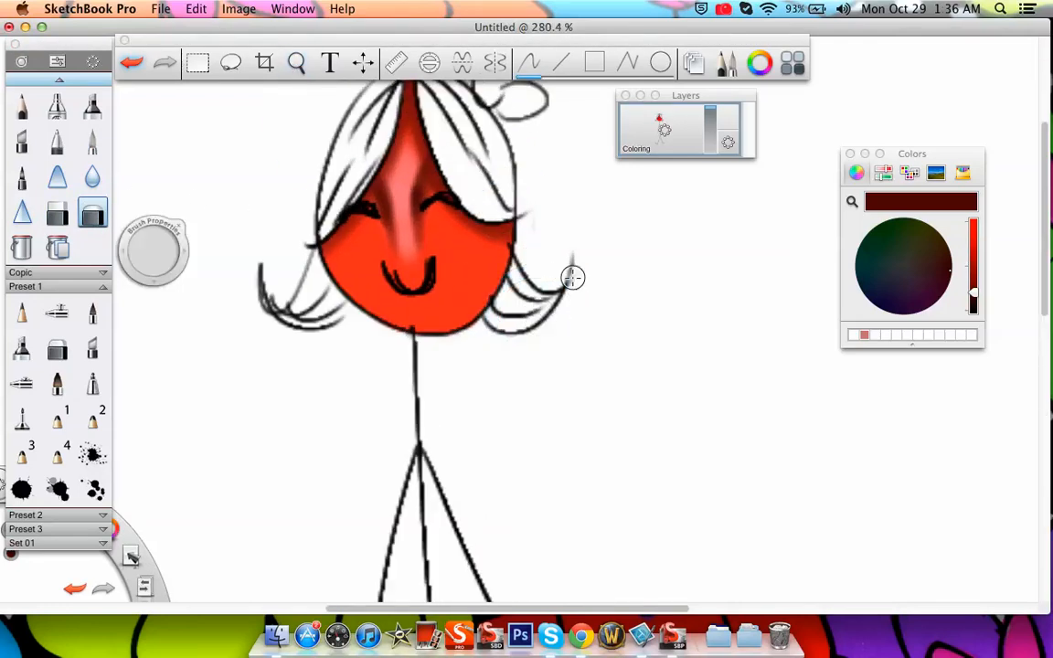
pyautogui.moveTo(434, 321); pyautogui.dragTo(456, 318)
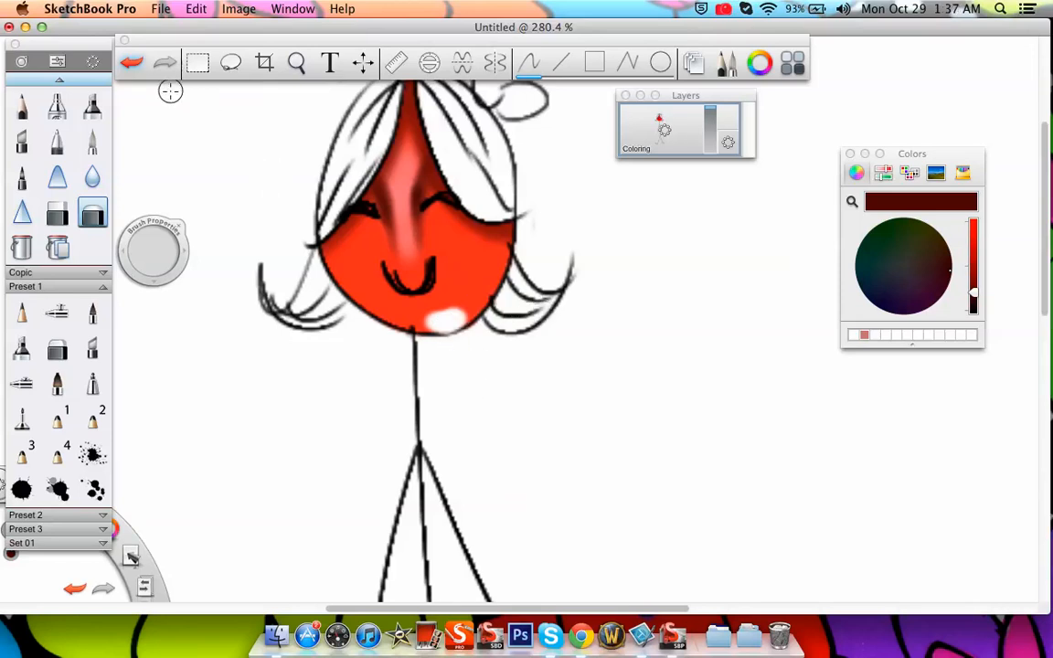
pyautogui.click(132, 62)
# Move the toolbar away from the head and zoom out until the whole canvas is in view
pyautogui.moveTo(358, 63); pyautogui.dragTo(413, 48)
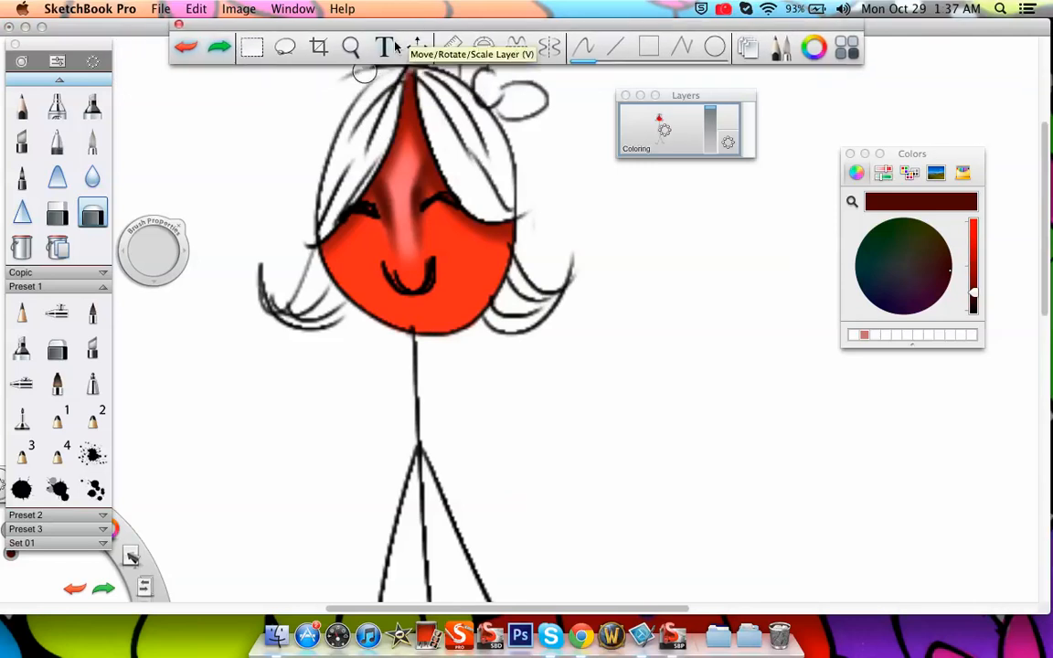
pyautogui.click(351, 47)
pyautogui.moveTo(427, 274)
pyautogui.mouseDown()
pyautogui.moveTo(383, 324)
pyautogui.moveTo(360, 402)
pyautogui.moveTo(425, 351)
pyautogui.mouseUp()
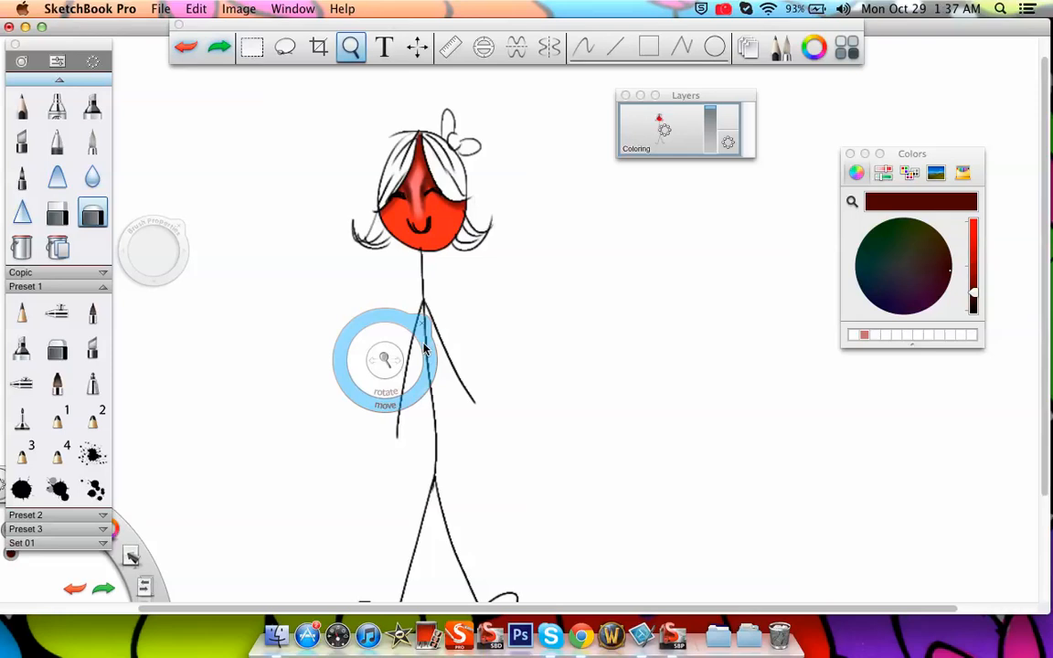
pyautogui.click(351, 48)
pyautogui.click(351, 48)
pyautogui.click(428, 187)
pyautogui.moveTo(429, 190); pyautogui.dragTo(459, 293)
pyautogui.moveTo(491, 336)
pyautogui.mouseDown()
pyautogui.moveTo(567, 328)
pyautogui.moveTo(543, 324)
pyautogui.moveTo(469, 411)
pyautogui.mouseUp()
pyautogui.click(526, 357)
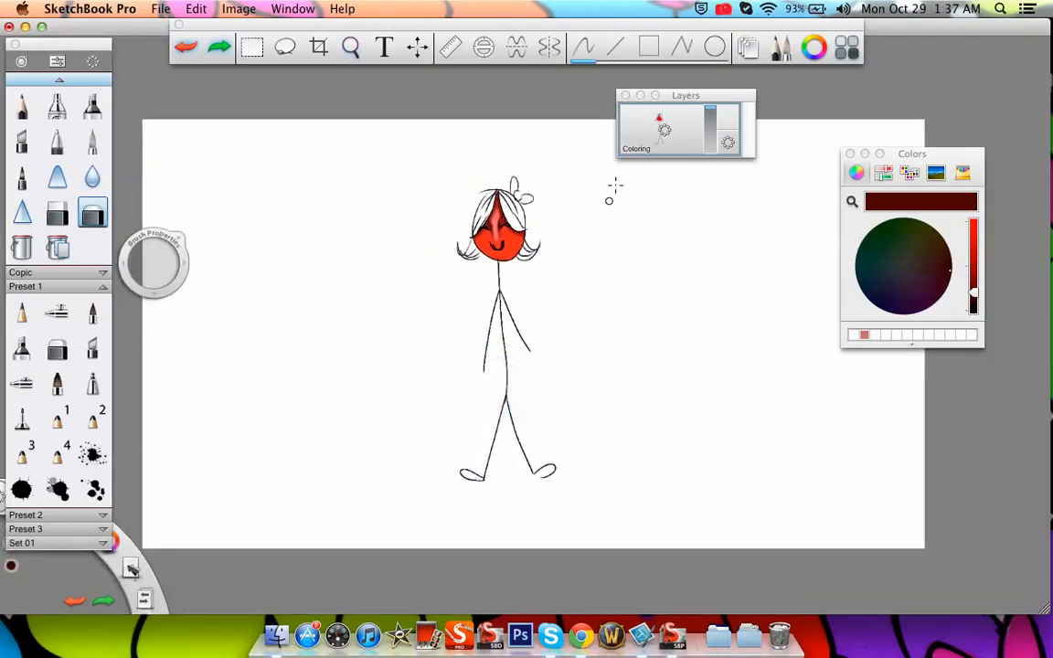
# Add a new layer, place it beneath the Coloring layer and make it the active layer
pyautogui.moveTo(665, 130); pyautogui.dragTo(682, 89)
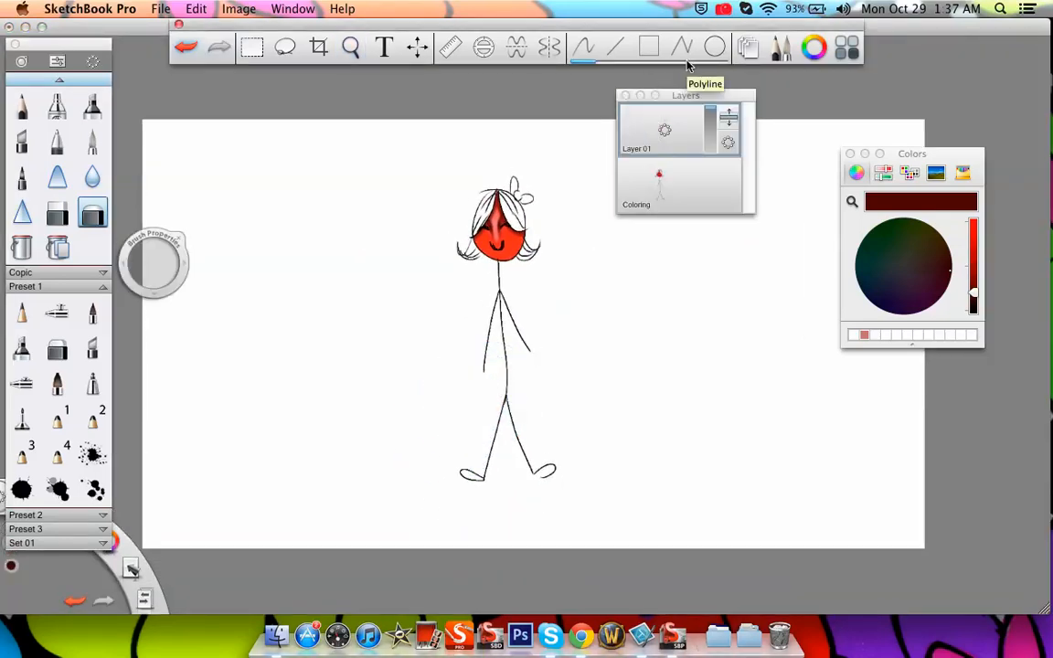
pyautogui.click(675, 188)
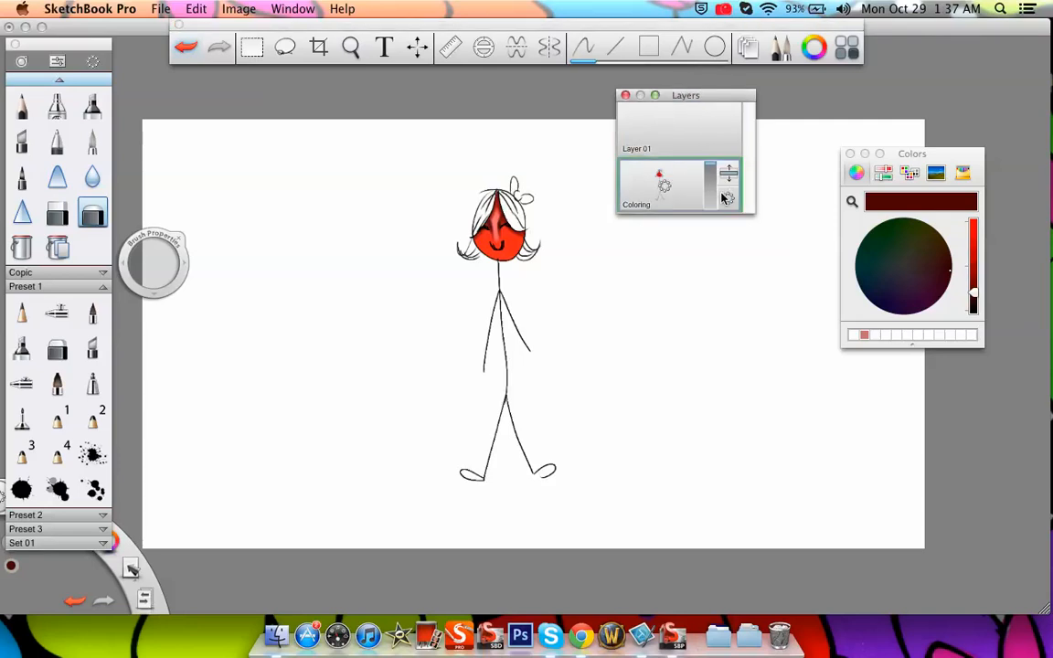
pyautogui.moveTo(728, 178); pyautogui.dragTo(732, 117)
pyautogui.moveTo(730, 175); pyautogui.dragTo(717, 123)
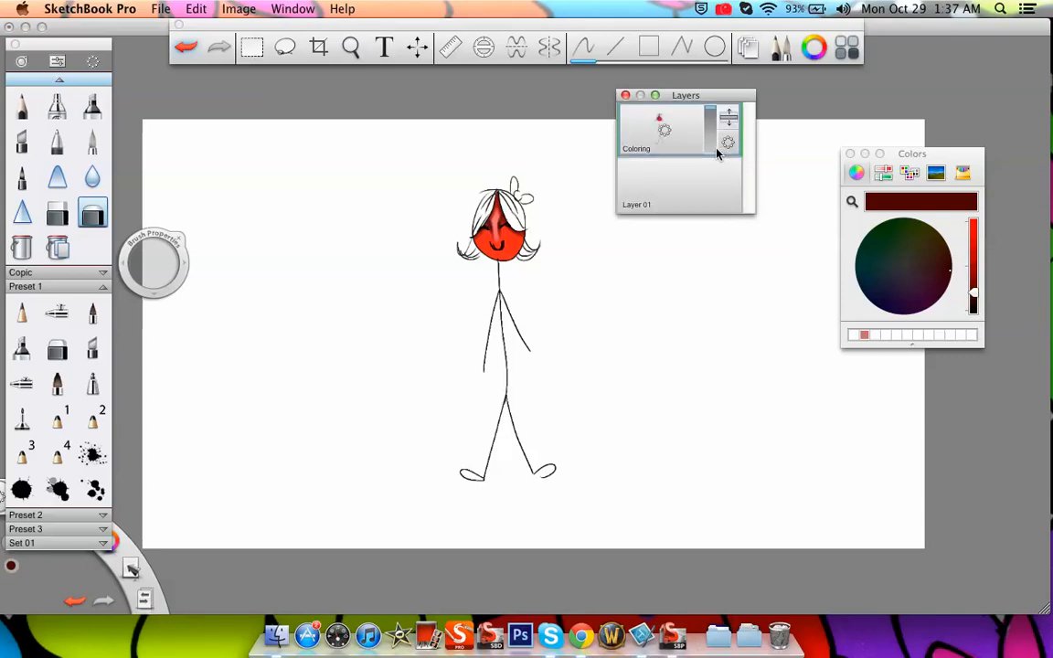
pyautogui.click(690, 205)
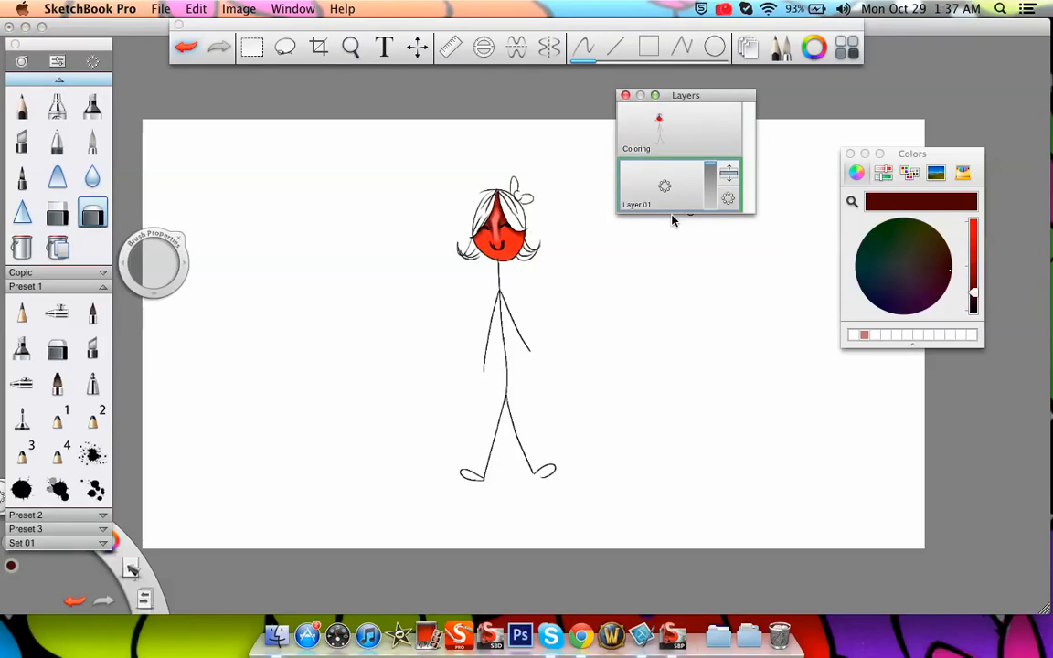
# Draw a dark red wavy line behind the figure's head and large zigzags below it with the pencil on Layer 01
pyautogui.moveTo(182, 247)
pyautogui.mouseDown()
pyautogui.moveTo(154, 224)
pyautogui.moveTo(146, 169)
pyautogui.mouseUp()
pyautogui.click(21, 313)
pyautogui.moveTo(151, 278)
pyautogui.mouseDown()
pyautogui.moveTo(176, 249)
pyautogui.moveTo(407, 256)
pyautogui.moveTo(603, 230)
pyautogui.moveTo(823, 242)
pyautogui.moveTo(1024, 176)
pyautogui.mouseUp()
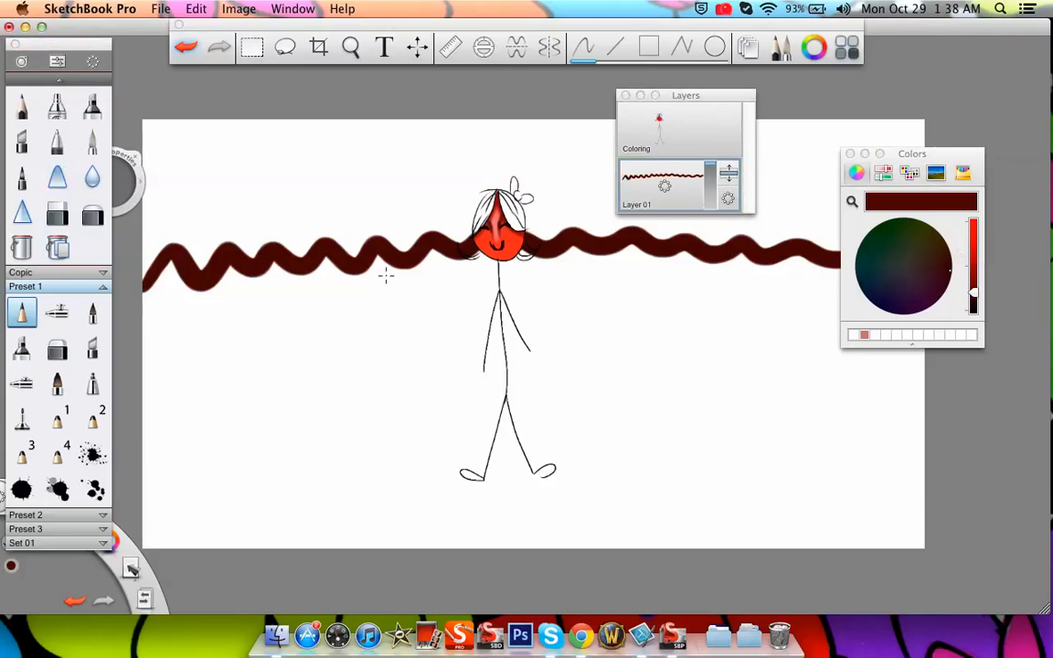
pyautogui.moveTo(150, 260)
pyautogui.mouseDown()
pyautogui.moveTo(137, 329)
pyautogui.moveTo(287, 497)
pyautogui.moveTo(560, 498)
pyautogui.mouseUp()
pyautogui.moveTo(528, 568)
pyautogui.mouseDown()
pyautogui.moveTo(912, 423)
pyautogui.moveTo(925, 357)
pyautogui.mouseUp()
# Change the colour to bright blue and scribble zigzags along the upper edge of the canvas on Layer 01
pyautogui.click(975, 243)
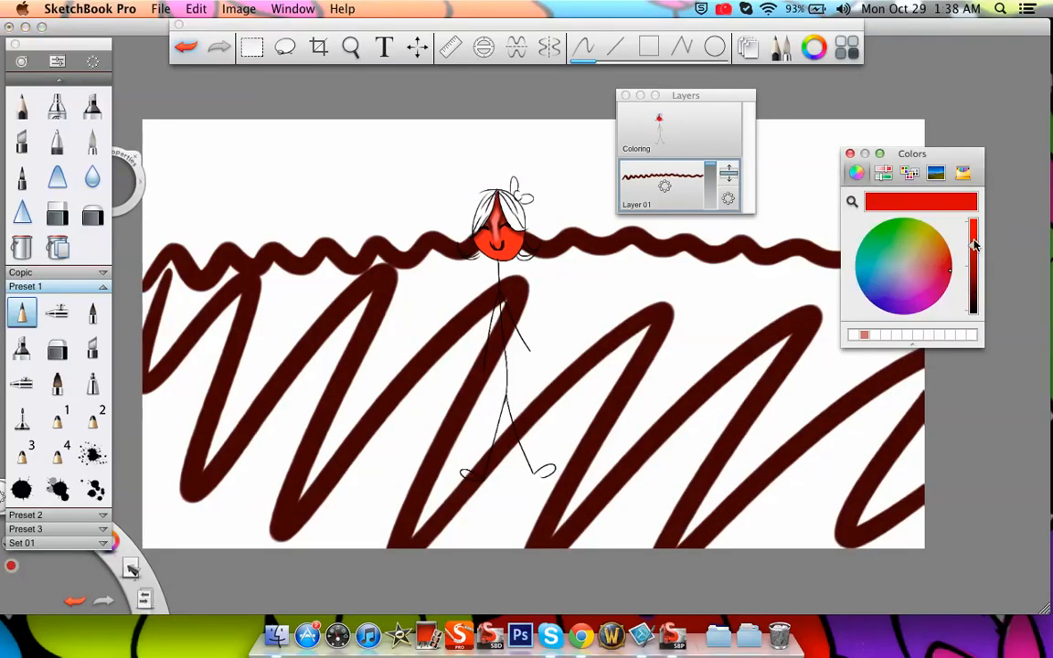
pyautogui.moveTo(974, 243); pyautogui.dragTo(974, 222)
pyautogui.click(874, 304)
pyautogui.moveTo(149, 134)
pyautogui.mouseDown()
pyautogui.moveTo(235, 102)
pyautogui.moveTo(289, 124)
pyautogui.moveTo(426, 90)
pyautogui.moveTo(455, 155)
pyautogui.moveTo(671, 177)
pyautogui.moveTo(914, 121)
pyautogui.moveTo(1000, 122)
pyautogui.mouseUp()
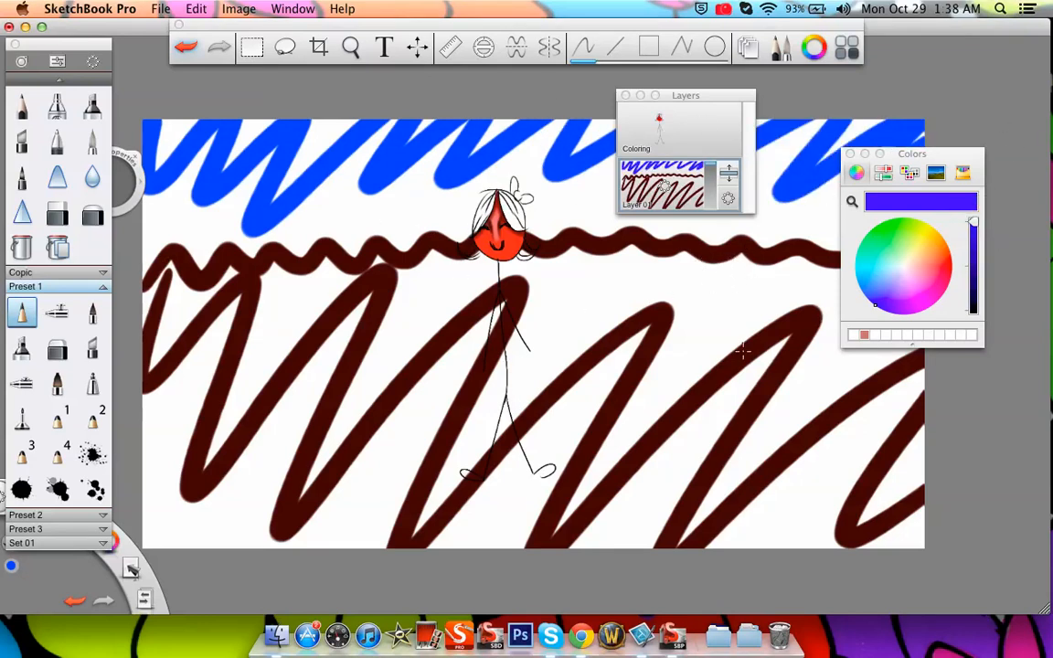
pyautogui.moveTo(167, 178)
pyautogui.mouseDown()
pyautogui.moveTo(229, 137)
pyautogui.moveTo(544, 123)
pyautogui.moveTo(873, 192)
pyautogui.mouseUp()
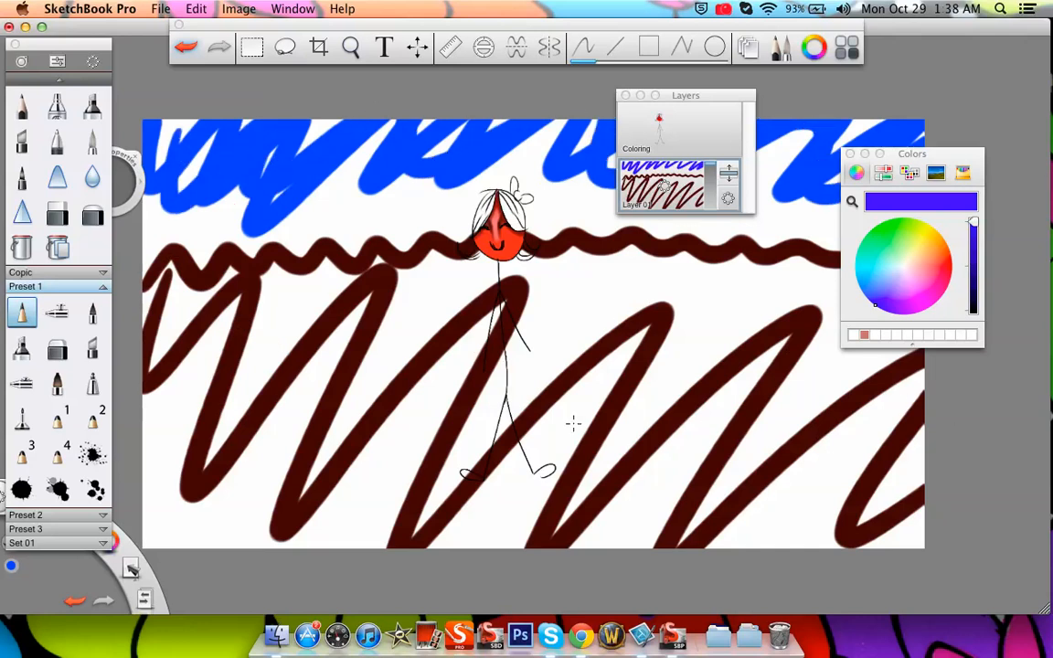
# Add a new layer above Layer 01 and import the image "tattoo roses.jpg" from the Art folder in Pictures
pyautogui.click(685, 186)
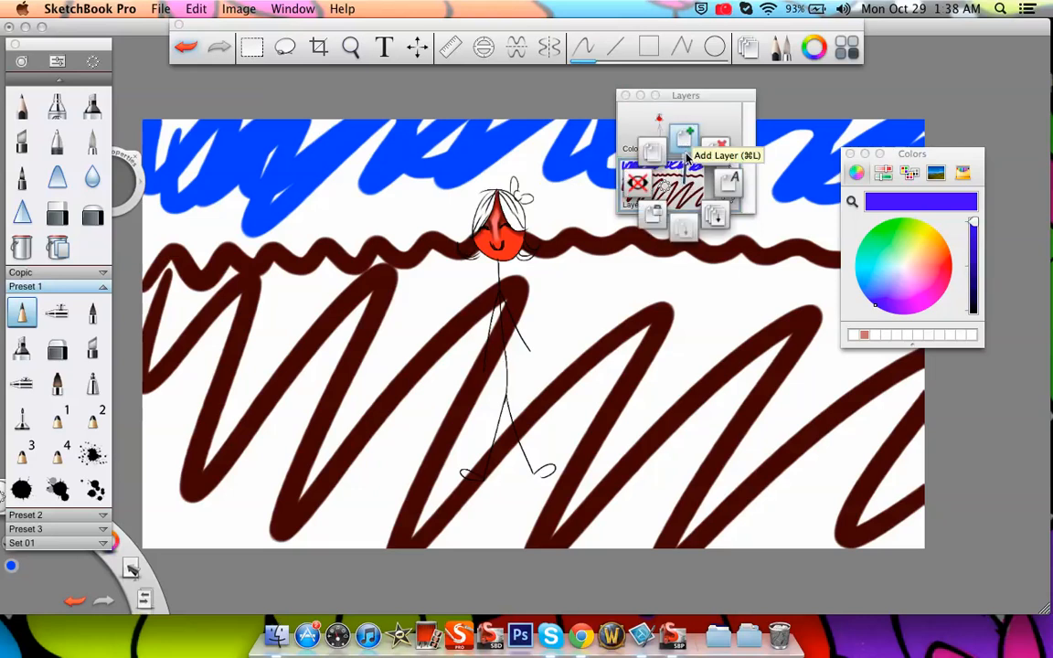
pyautogui.click(678, 145)
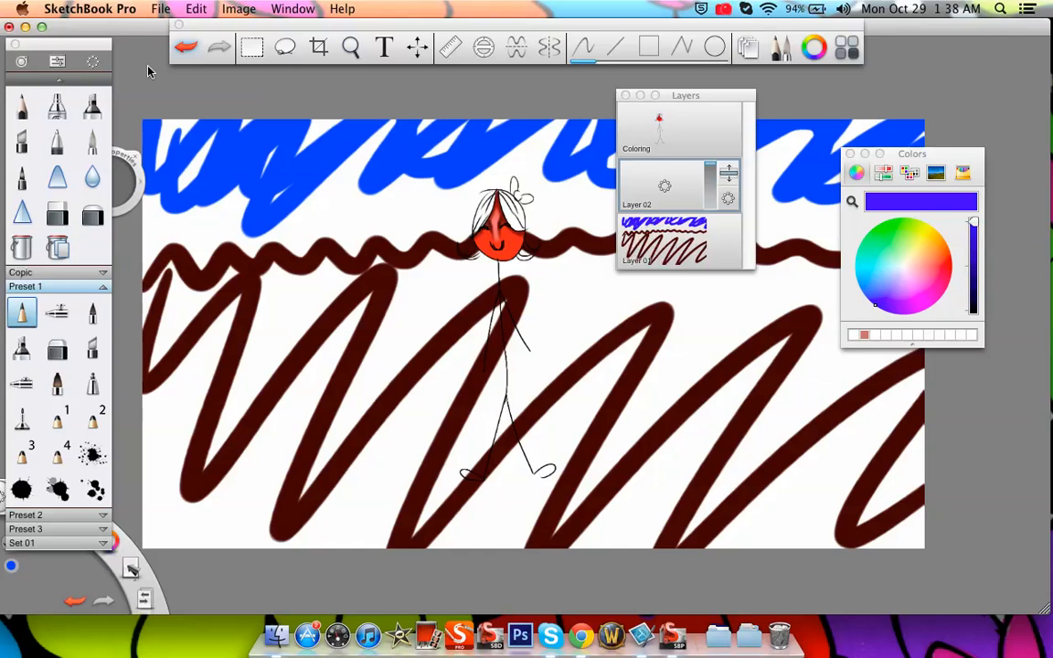
pyautogui.click(159, 10)
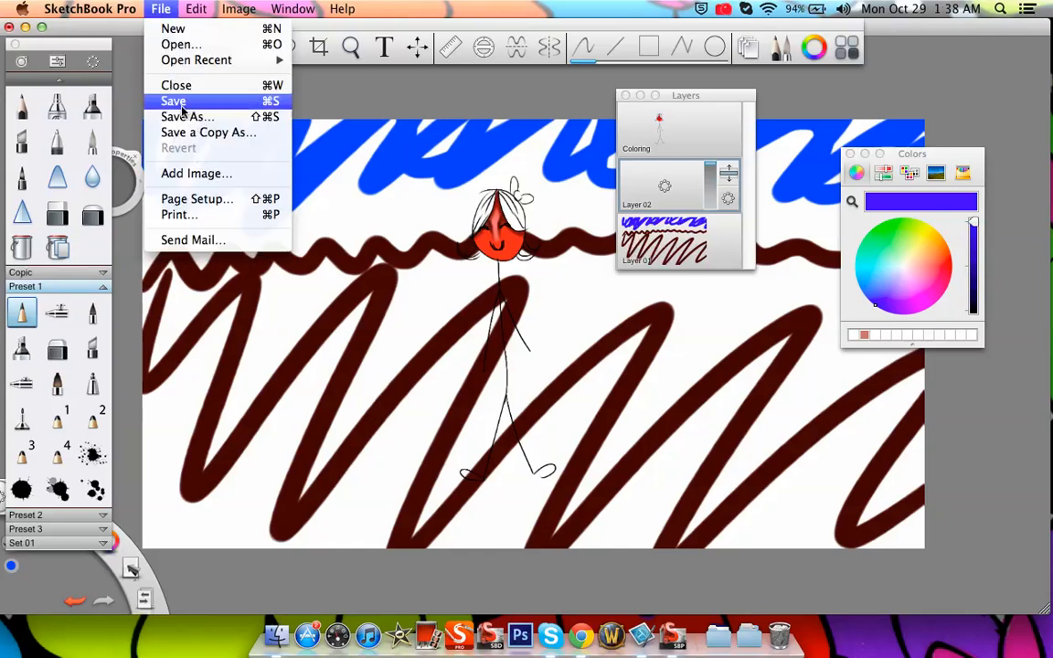
pyautogui.click(188, 176)
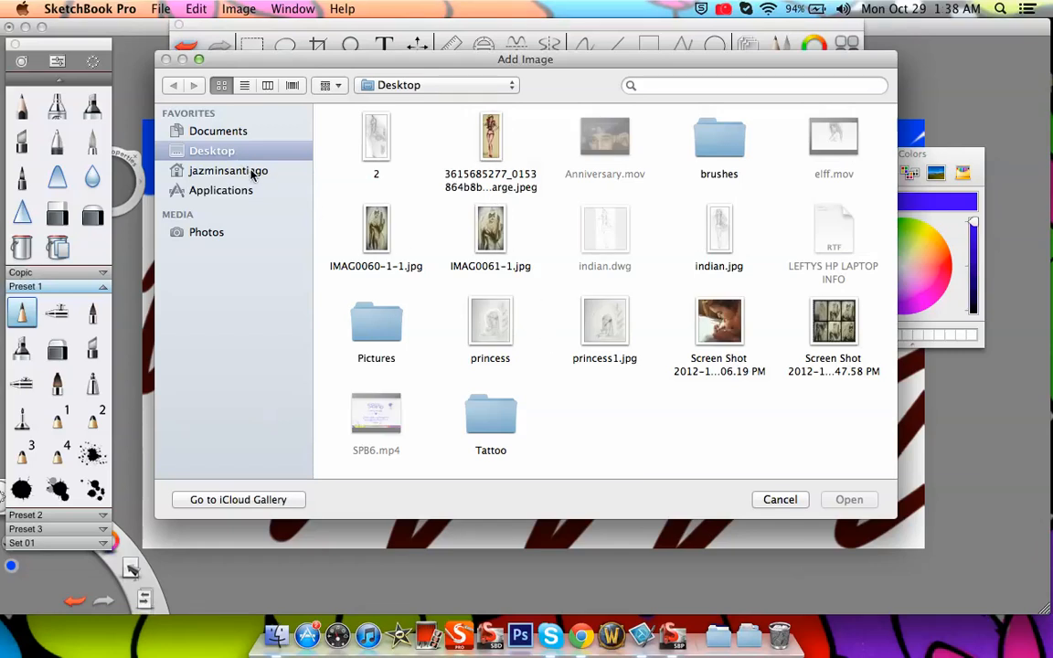
pyautogui.click(231, 170)
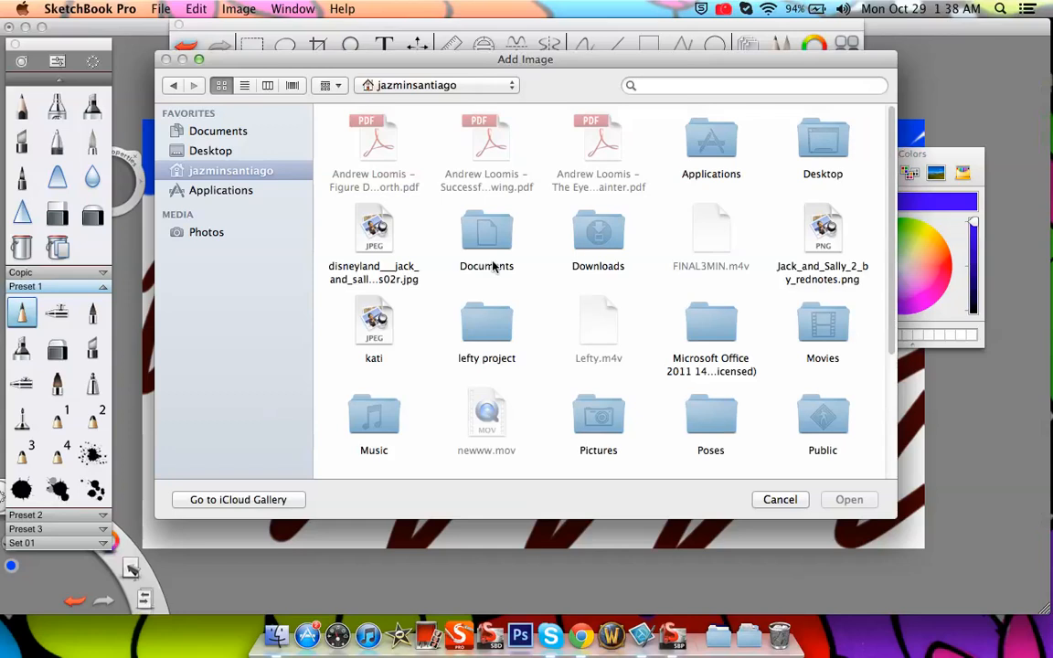
pyautogui.click(599, 416)
pyautogui.doubleClick(599, 416)
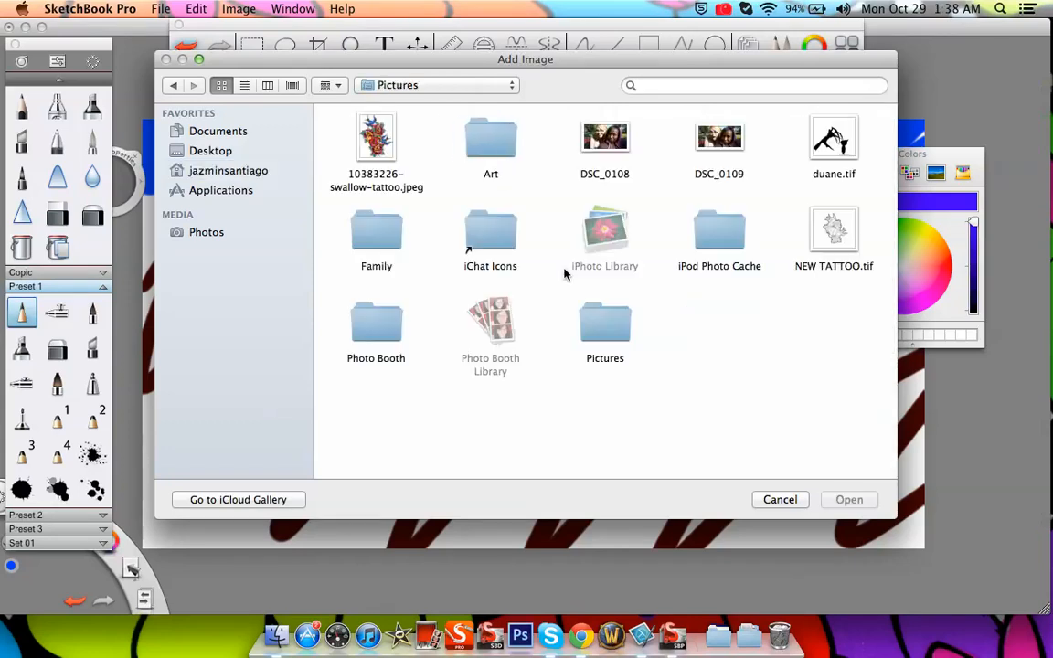
pyautogui.click(502, 146)
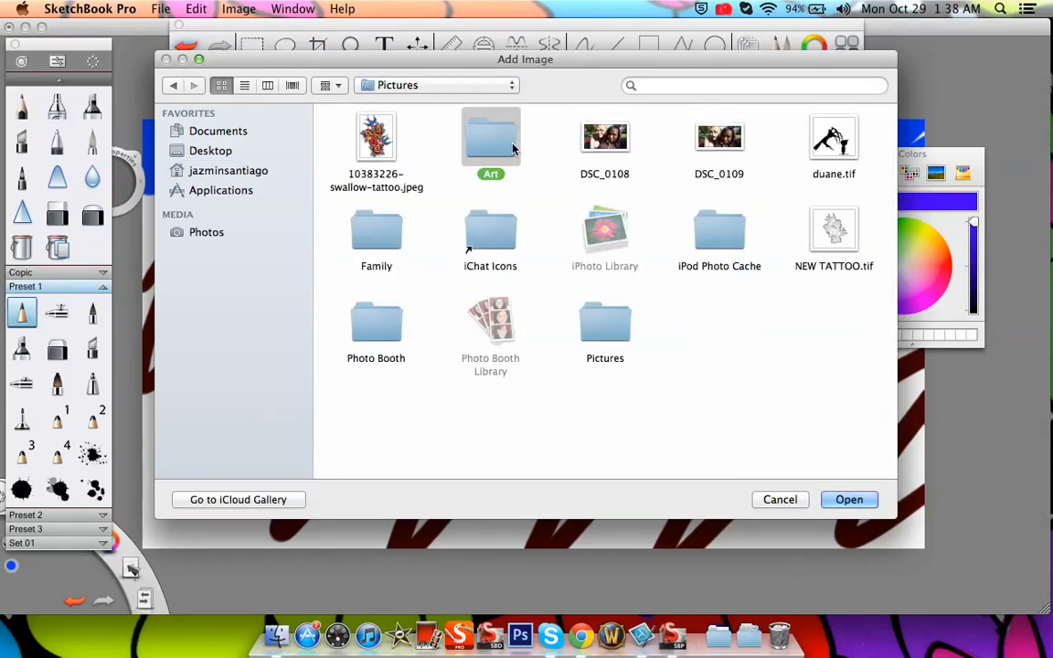
pyautogui.doubleClick(505, 154)
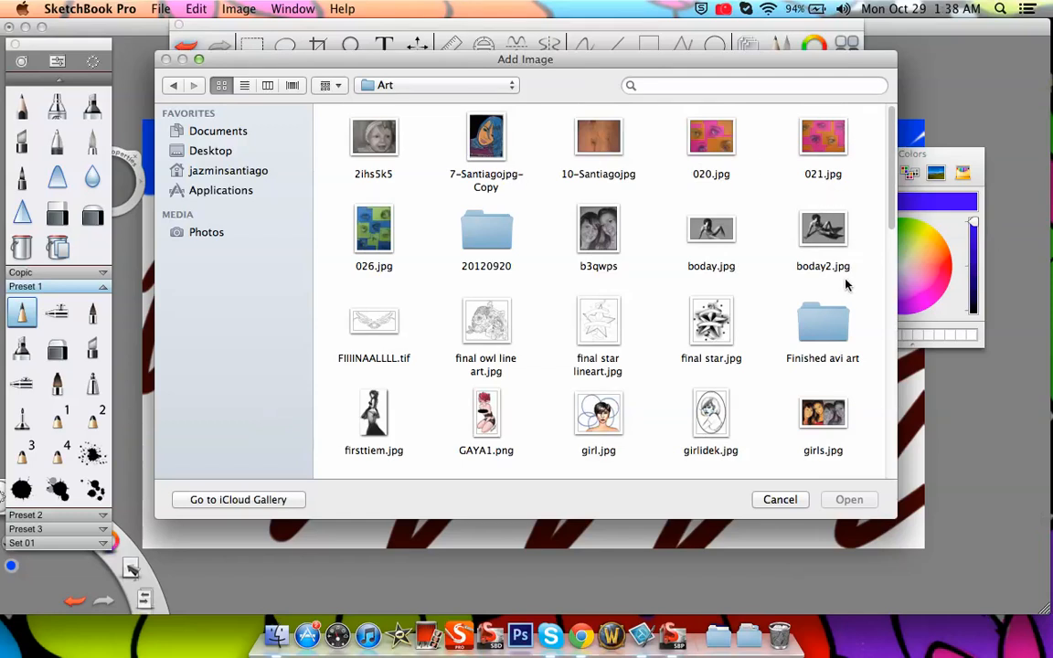
pyautogui.moveTo(888, 135); pyautogui.dragTo(885, 388)
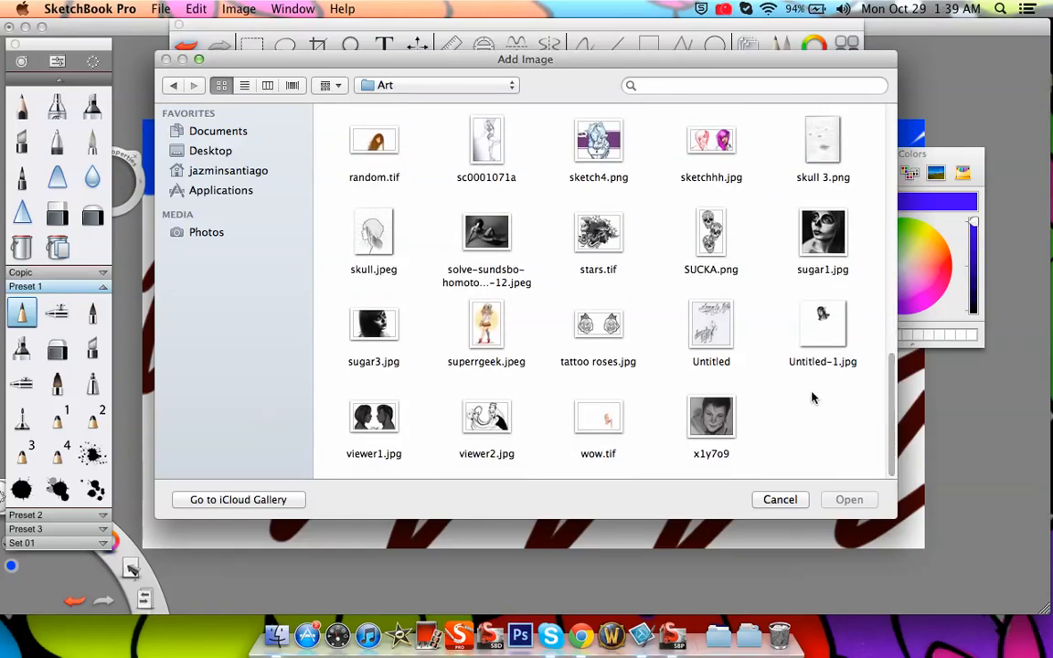
pyautogui.click(611, 322)
pyautogui.click(862, 505)
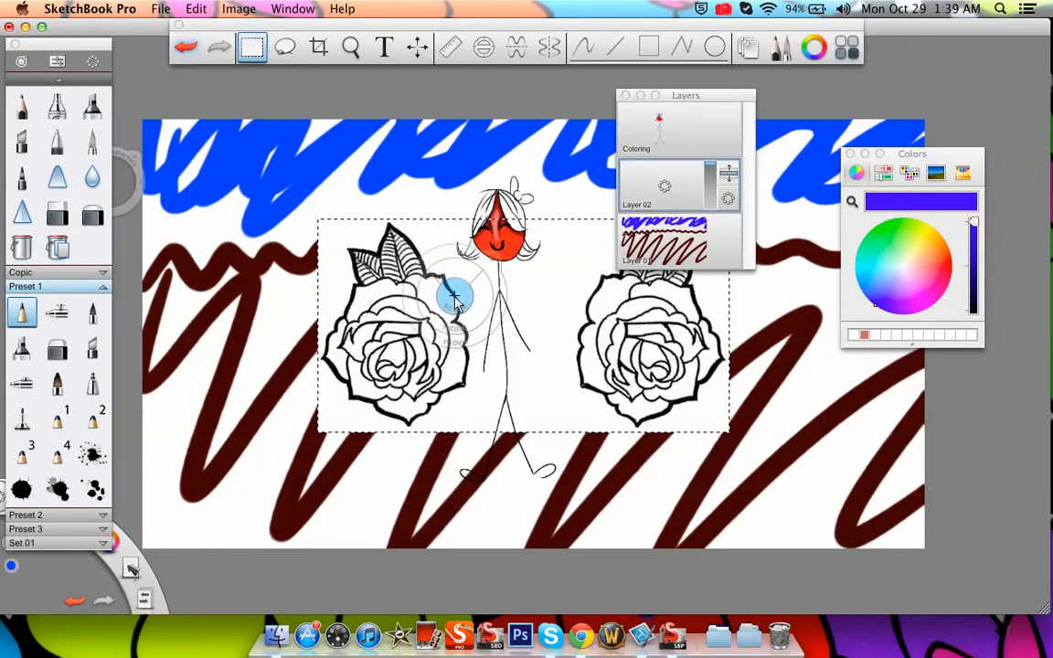
# Move the imported roses image up so a rose sits on each side of the head, and shift the Layers window clear of it
pyautogui.moveTo(590, 366)
pyautogui.moveTo(590, 366); pyautogui.dragTo(426, 272)
pyautogui.moveTo(467, 350); pyautogui.dragTo(627, 342)
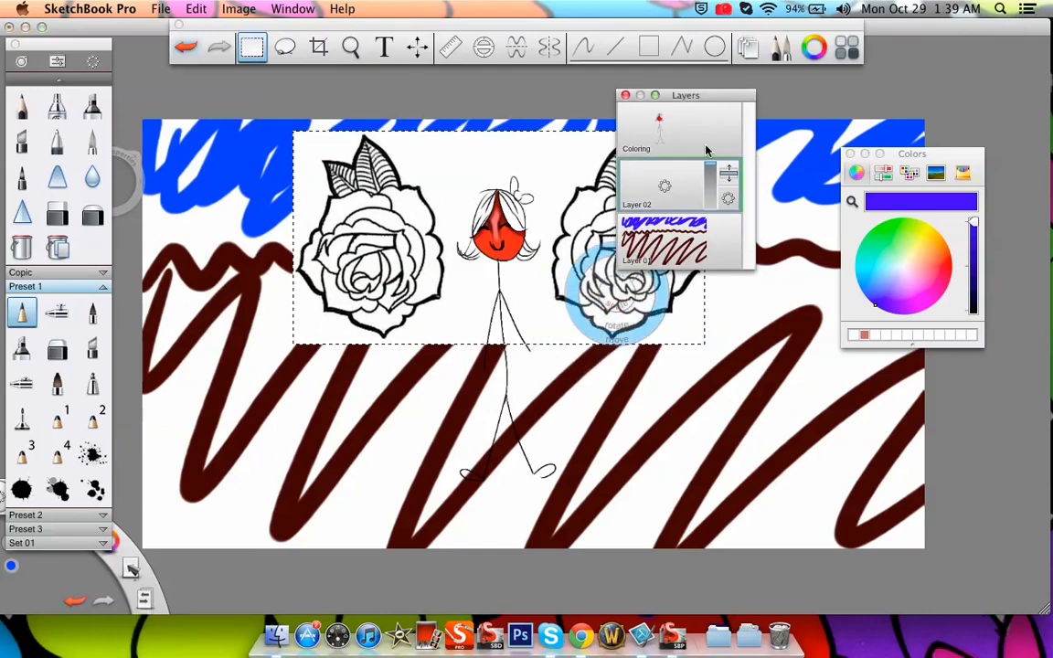
pyautogui.moveTo(638, 95); pyautogui.dragTo(799, 73)
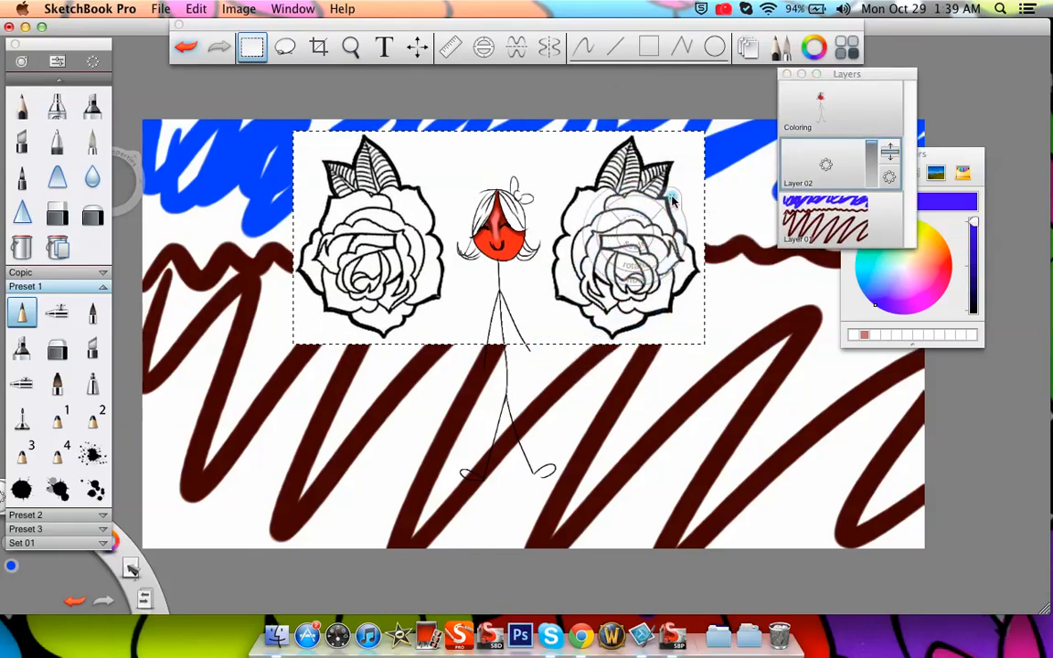
# Finish the transform of the imported roses image at its current position on Layer 02
pyautogui.click(673, 197)
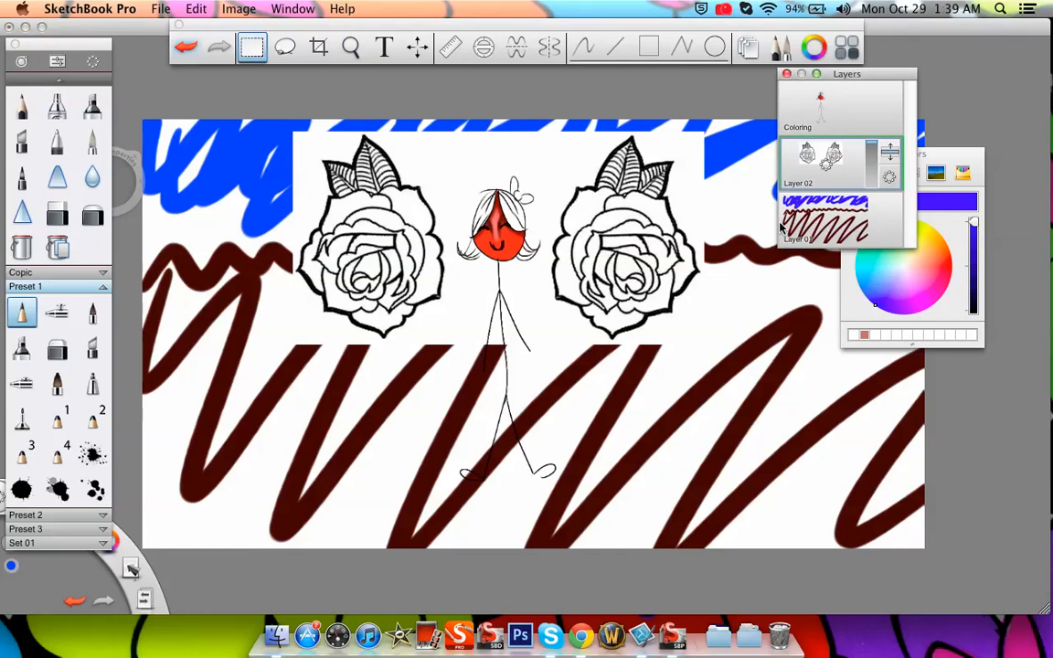
# Try Layer 01 above Layer 02 in the layer stack and examine up close how the scribbles overlap the roses
pyautogui.click(861, 213)
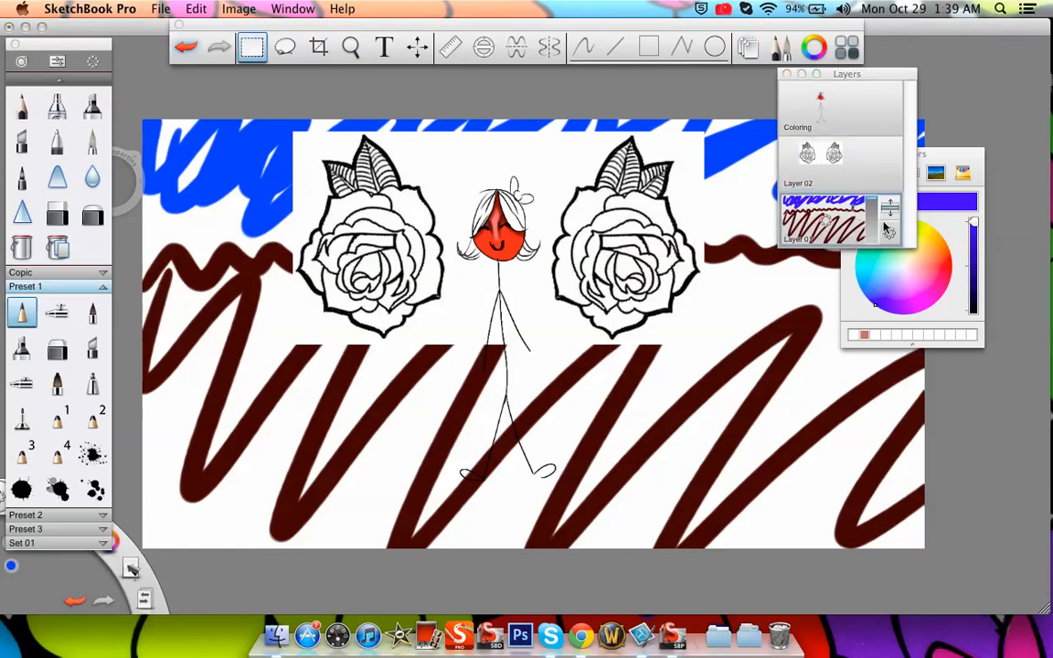
pyautogui.moveTo(890, 209); pyautogui.dragTo(890, 148)
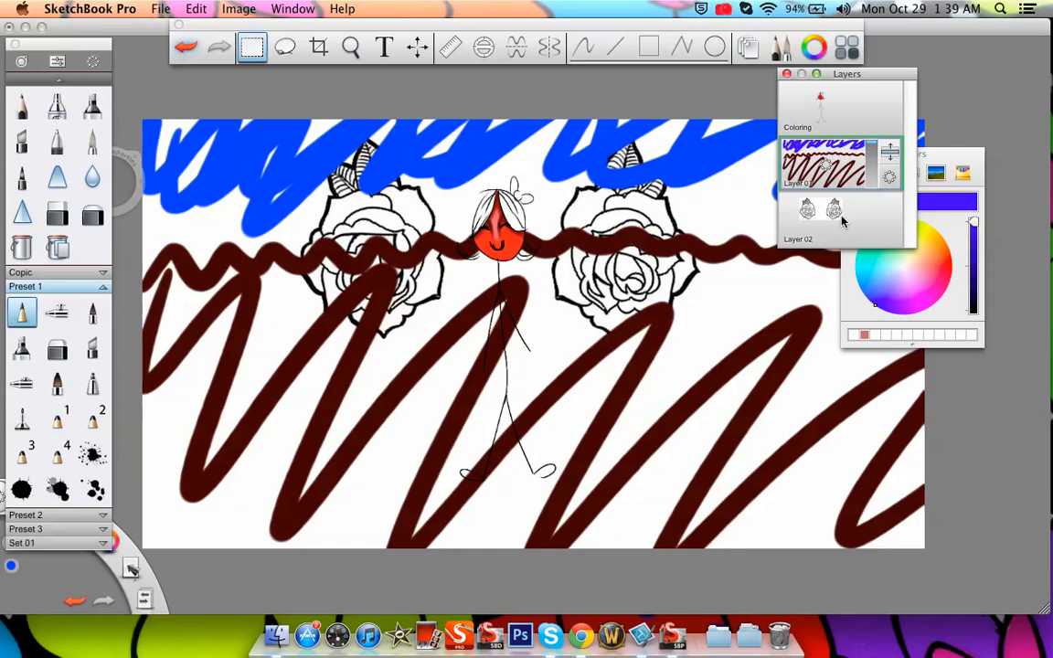
pyautogui.click(351, 46)
pyautogui.moveTo(396, 271); pyautogui.dragTo(460, 373)
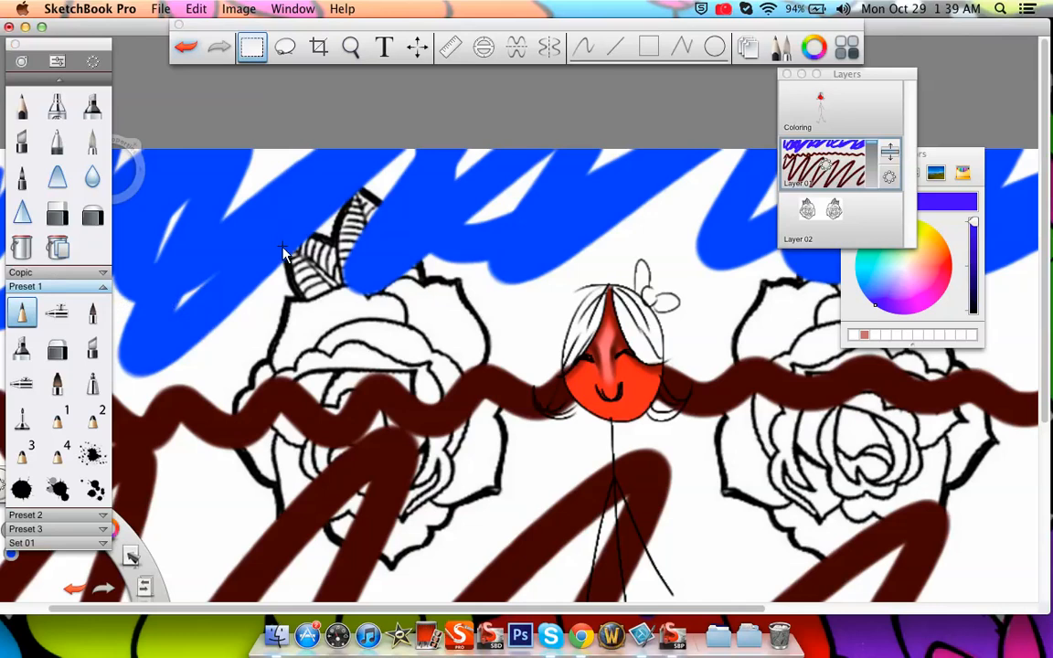
pyautogui.click(350, 47)
pyautogui.moveTo(458, 230); pyautogui.dragTo(411, 517)
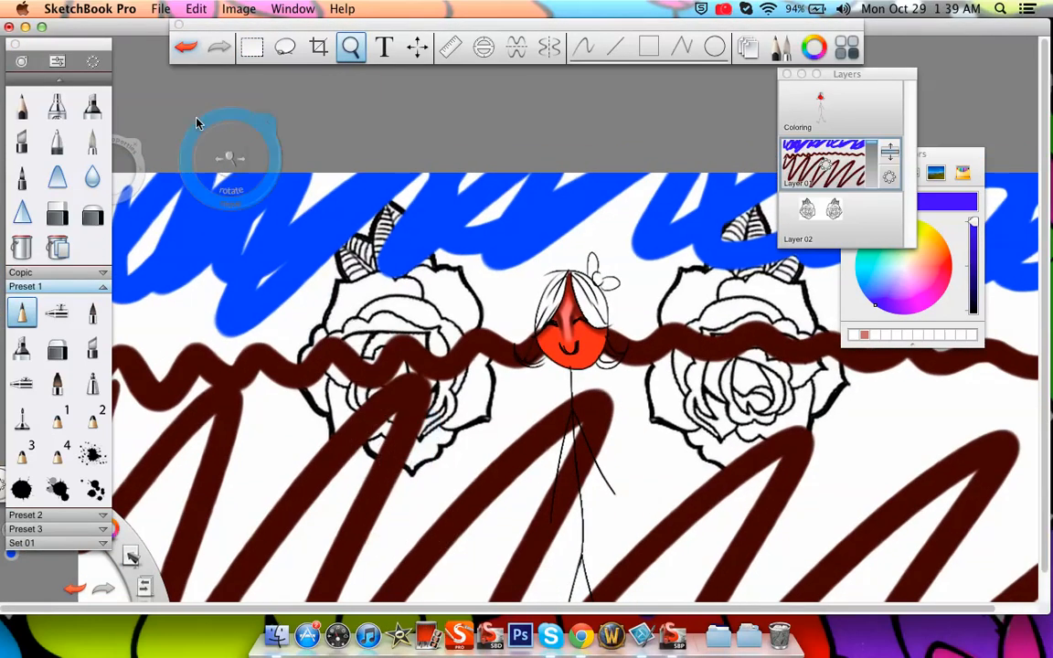
# Undo the reordering of Layer 01 and bring the whole canvas back into view
pyautogui.click(185, 47)
pyautogui.moveTo(423, 290); pyautogui.dragTo(451, 348)
pyautogui.click(474, 307)
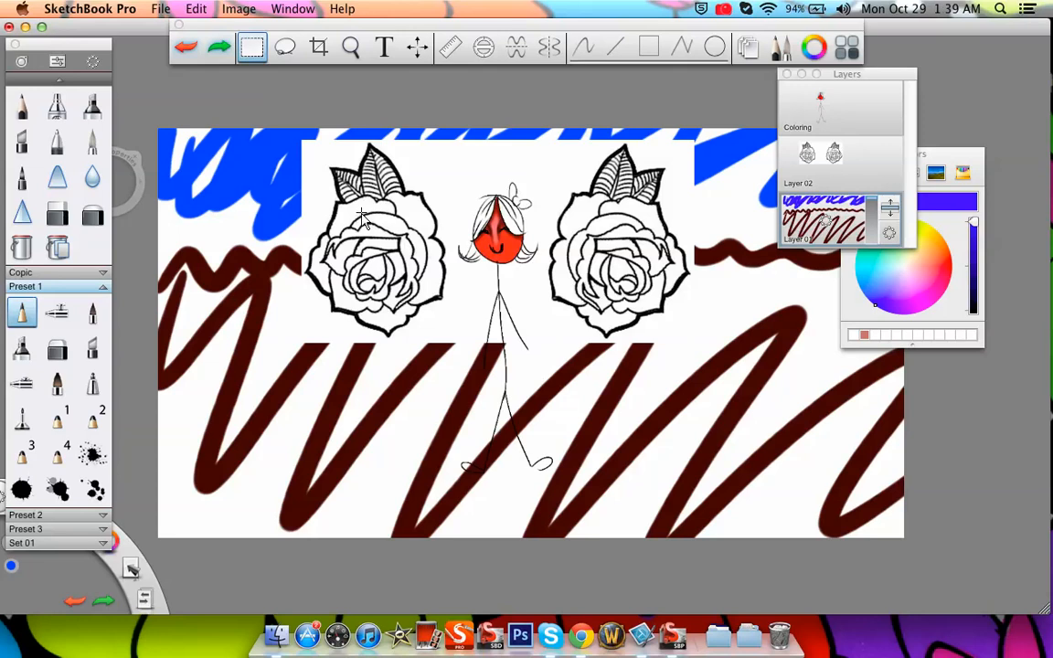
# Set the blend mode of the roses on Layer 02 to Multiply and shift the Layers window farther away from the canvas
pyautogui.click(839, 170)
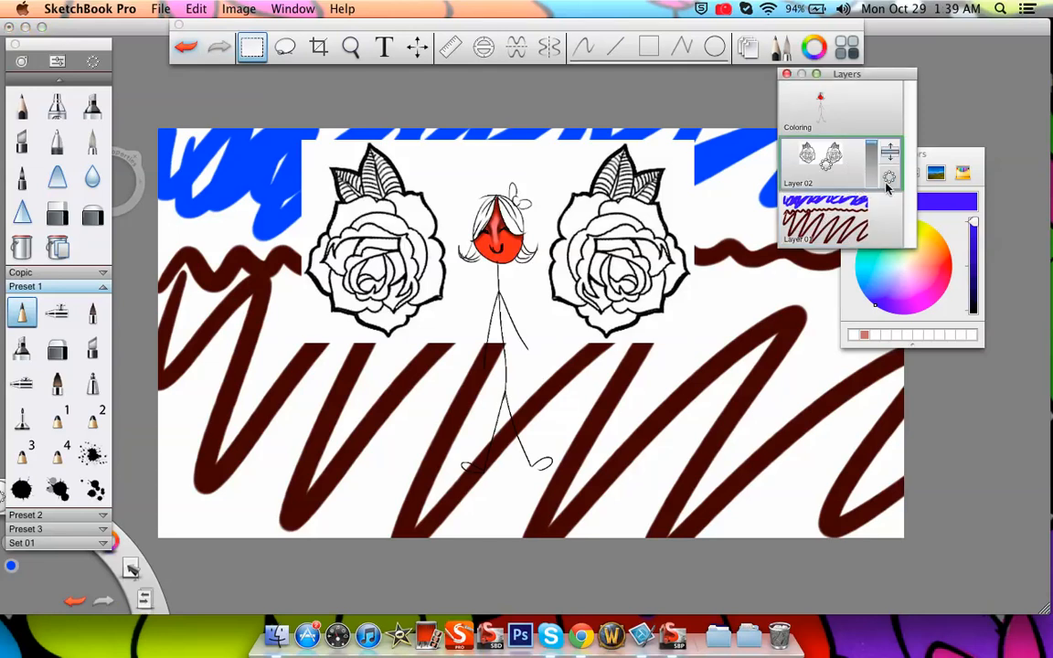
pyautogui.click(891, 176)
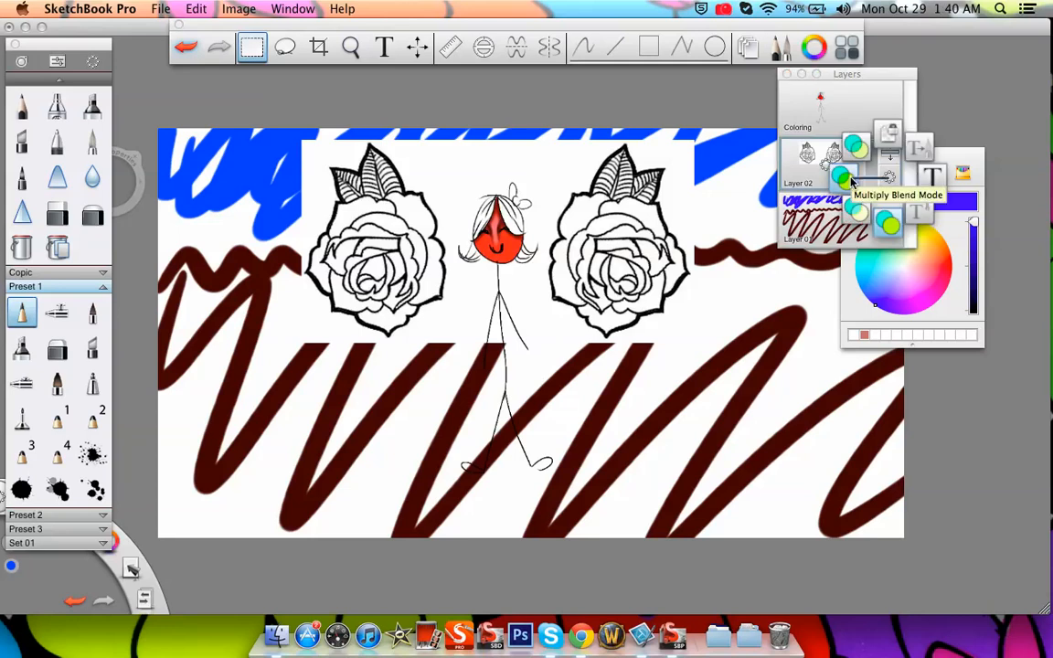
pyautogui.click(852, 182)
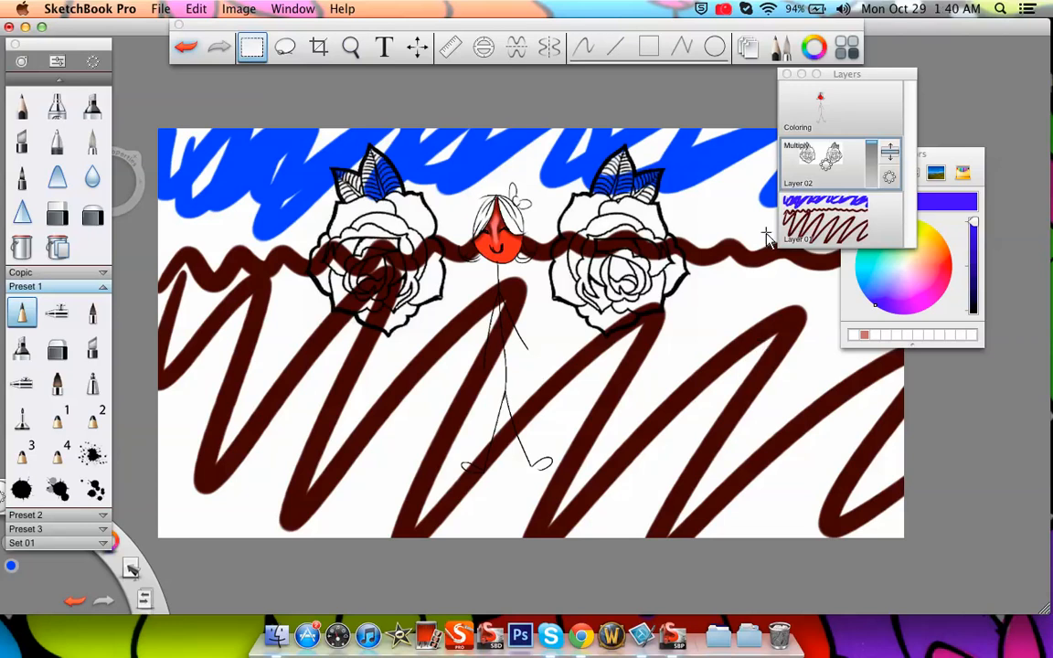
pyautogui.moveTo(876, 79); pyautogui.dragTo(980, 57)
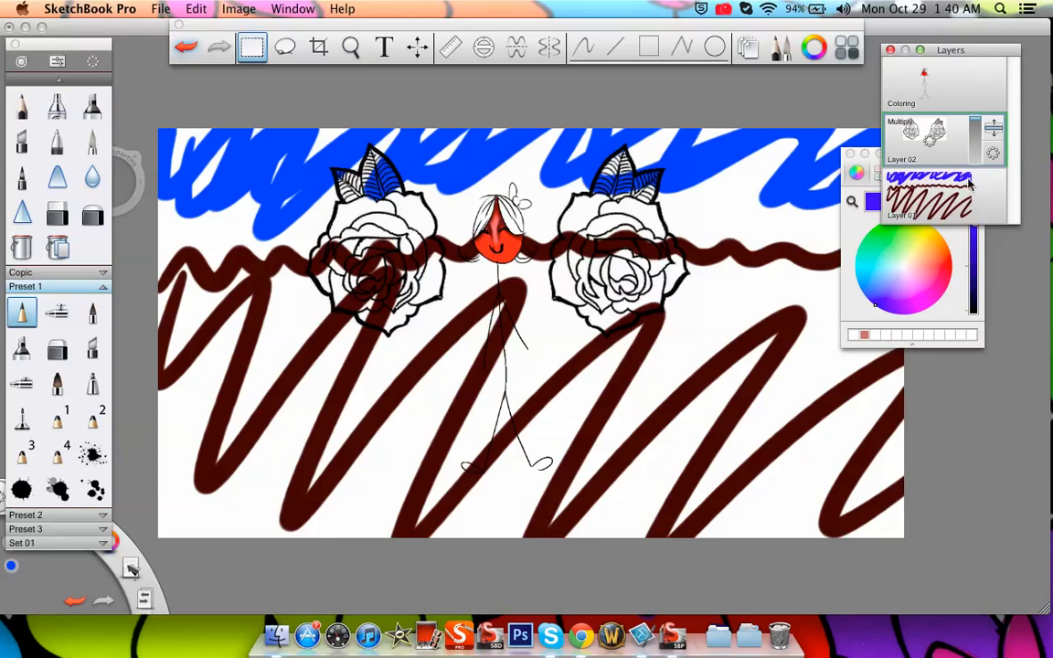